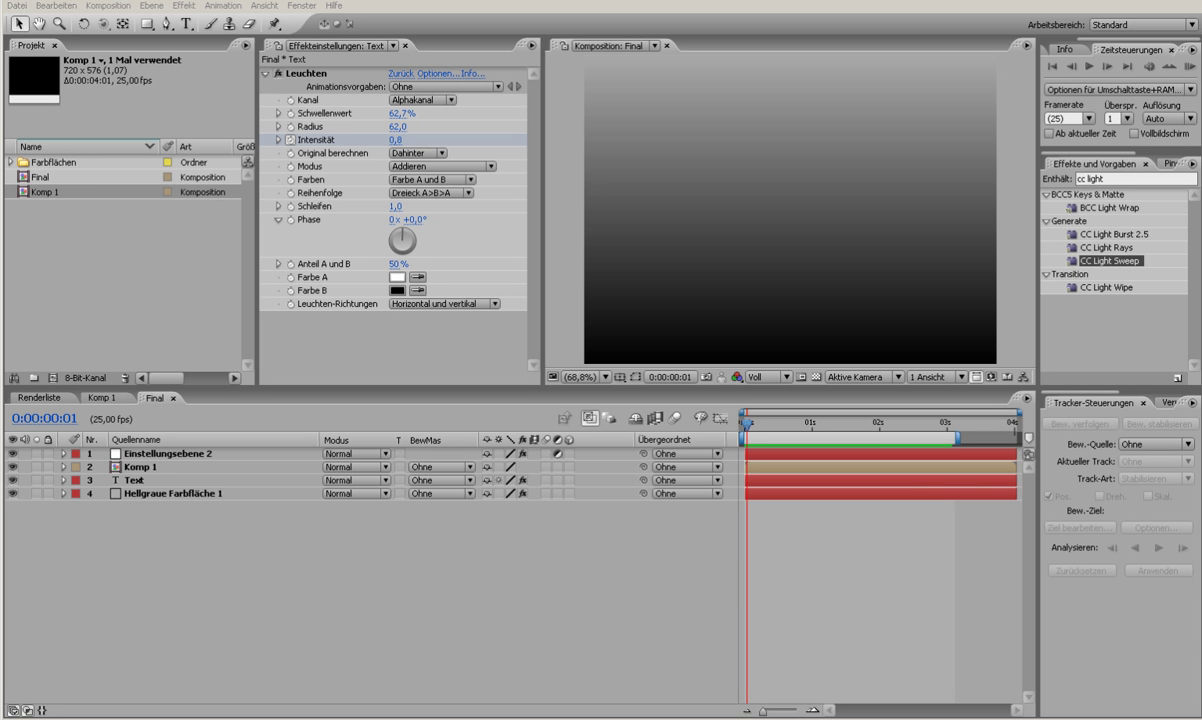
Preview the finished animation, then start a new empty project
{"action": "left_click", "coordinate": [1189, 68]}
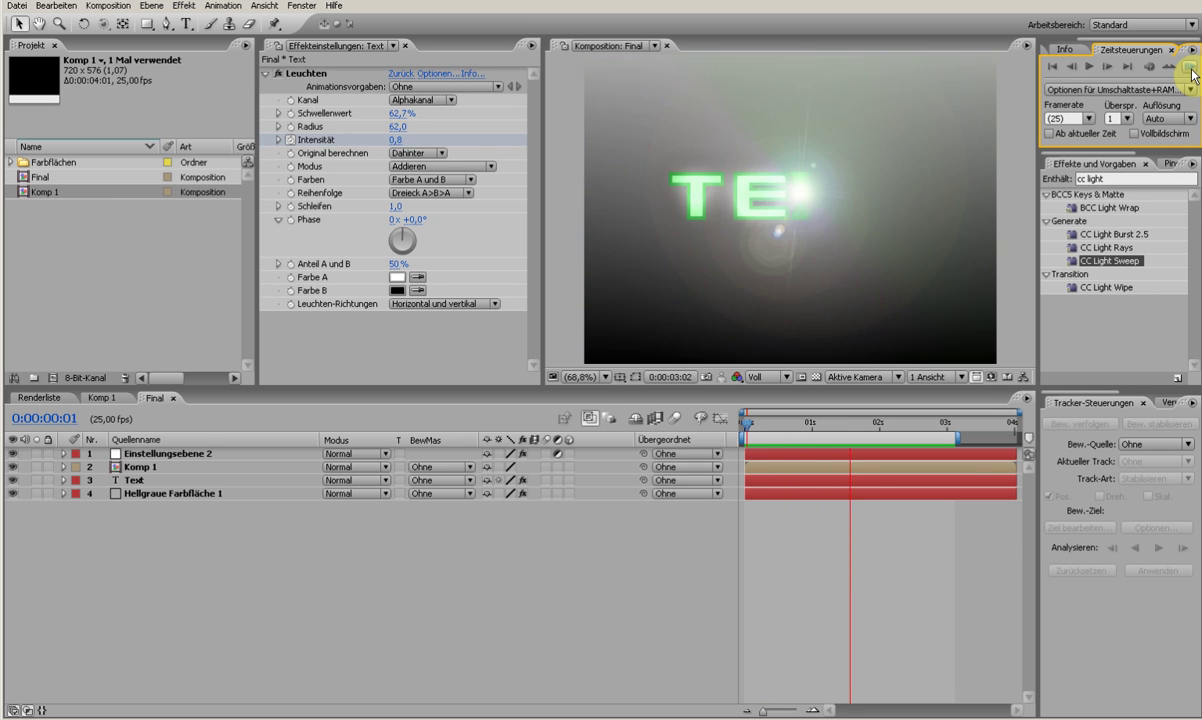
{"action": "left_click", "coordinate": [1190, 69]}
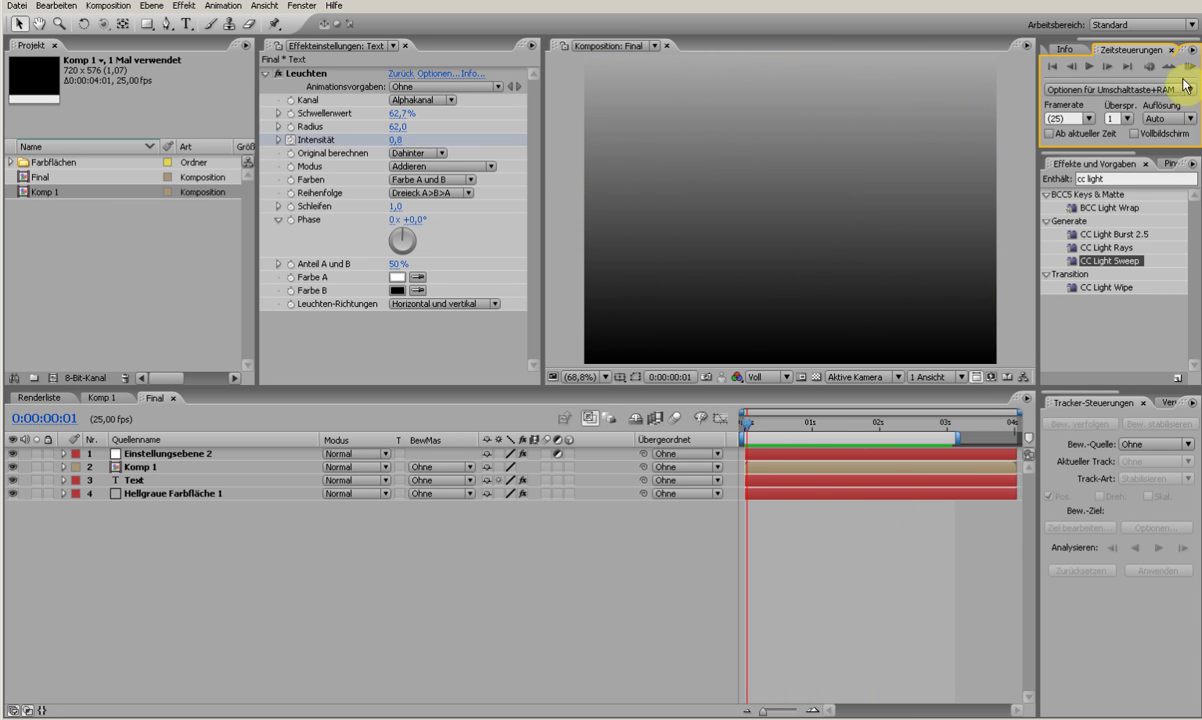
{"action": "left_click", "coordinate": [128, 248]}
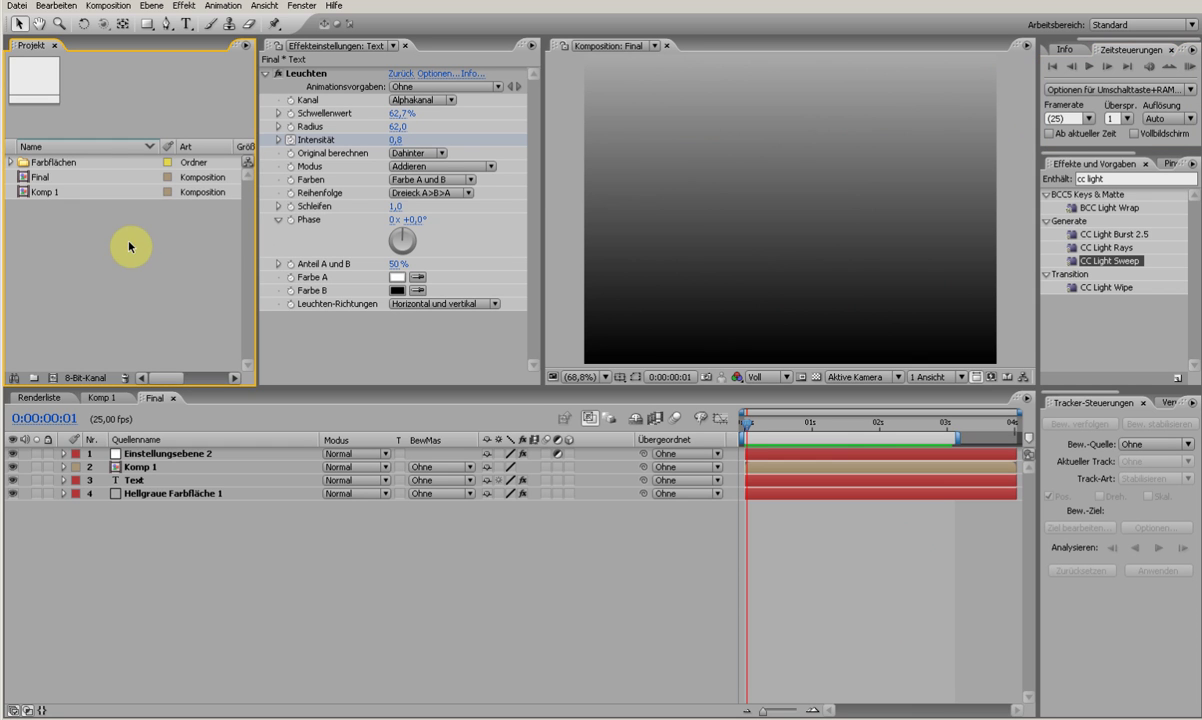
{"action": "left_click", "coordinate": [16, 6]}
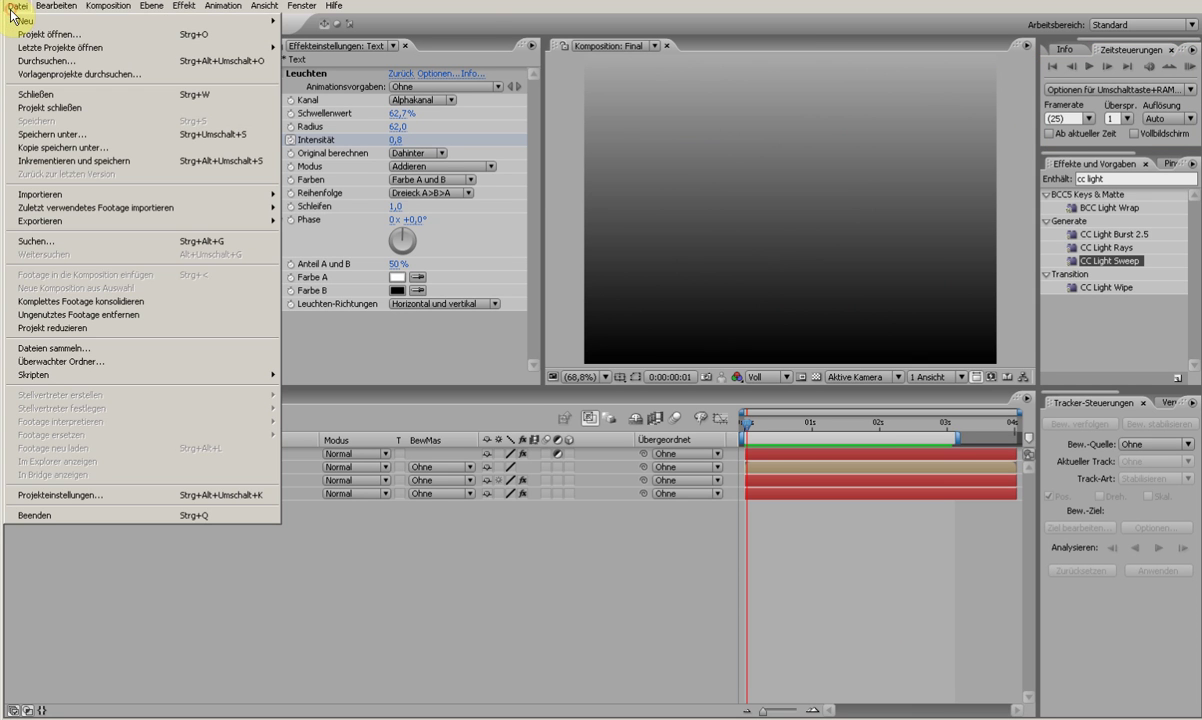
{"action": "mouse_move", "coordinate": [140, 21]}
{"action": "left_click", "coordinate": [338, 21]}
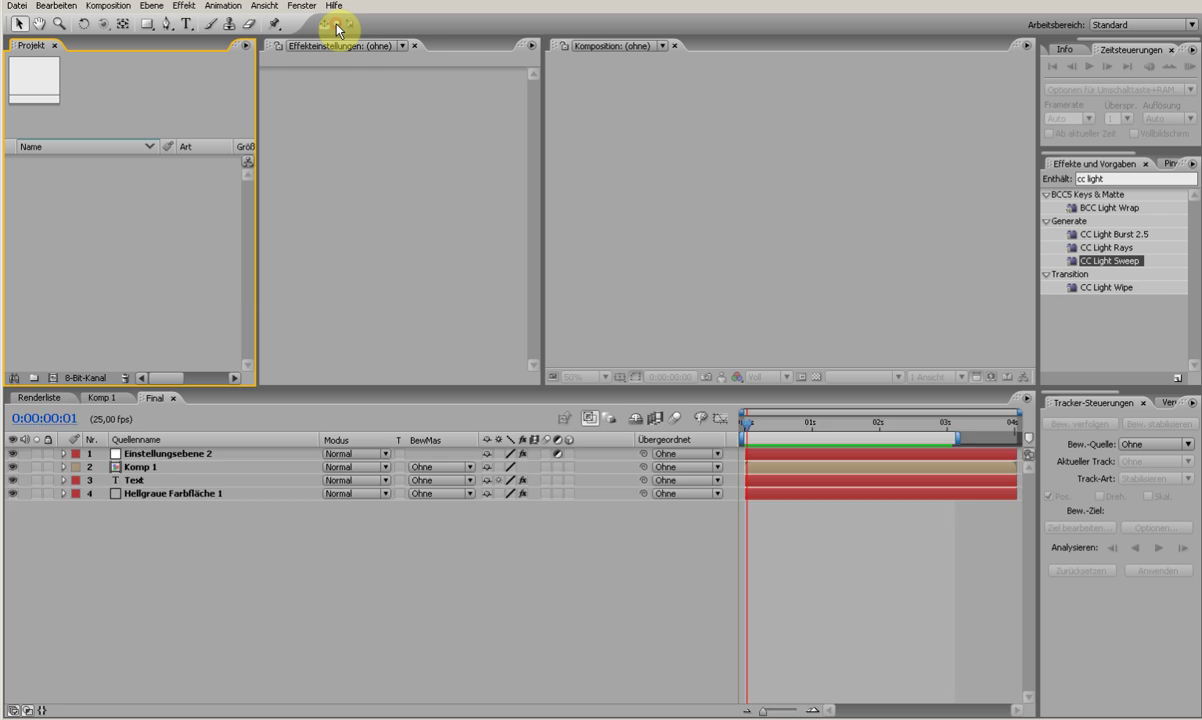
Create composition Komp 1 with default settings and add a text layer reading 'TEXT'
{"action": "right_click", "coordinate": [142, 235]}
{"action": "left_click", "coordinate": [162, 241]}
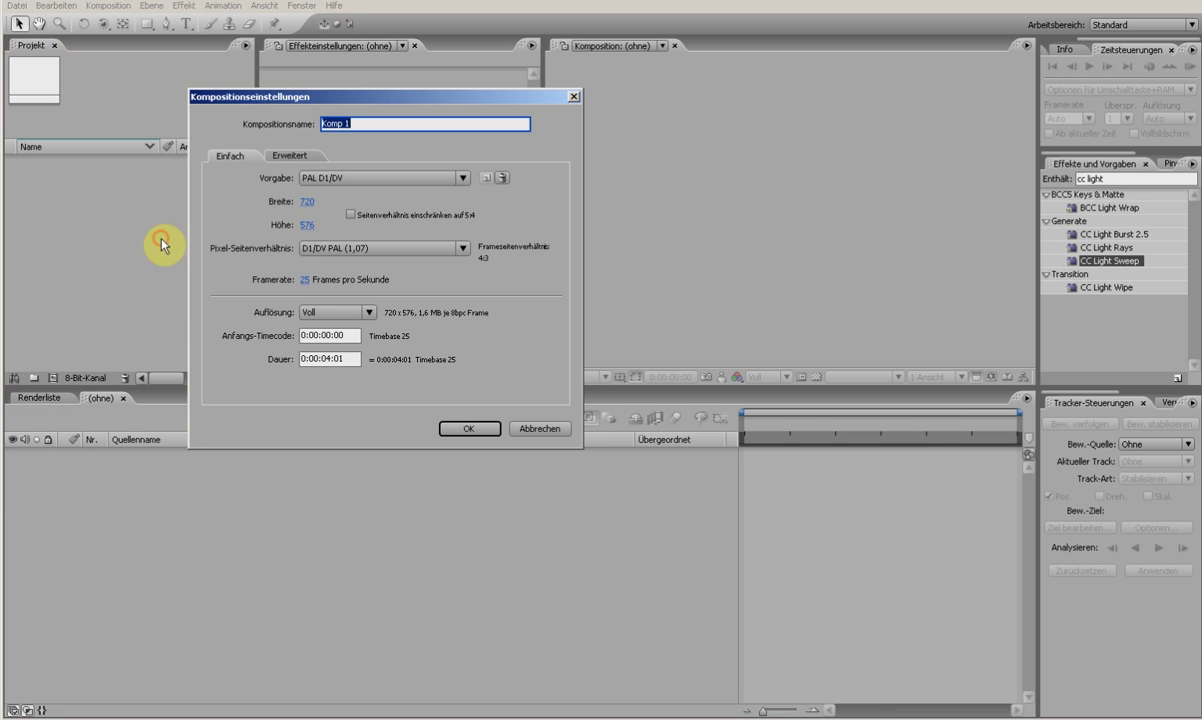
{"action": "left_click", "coordinate": [451, 430]}
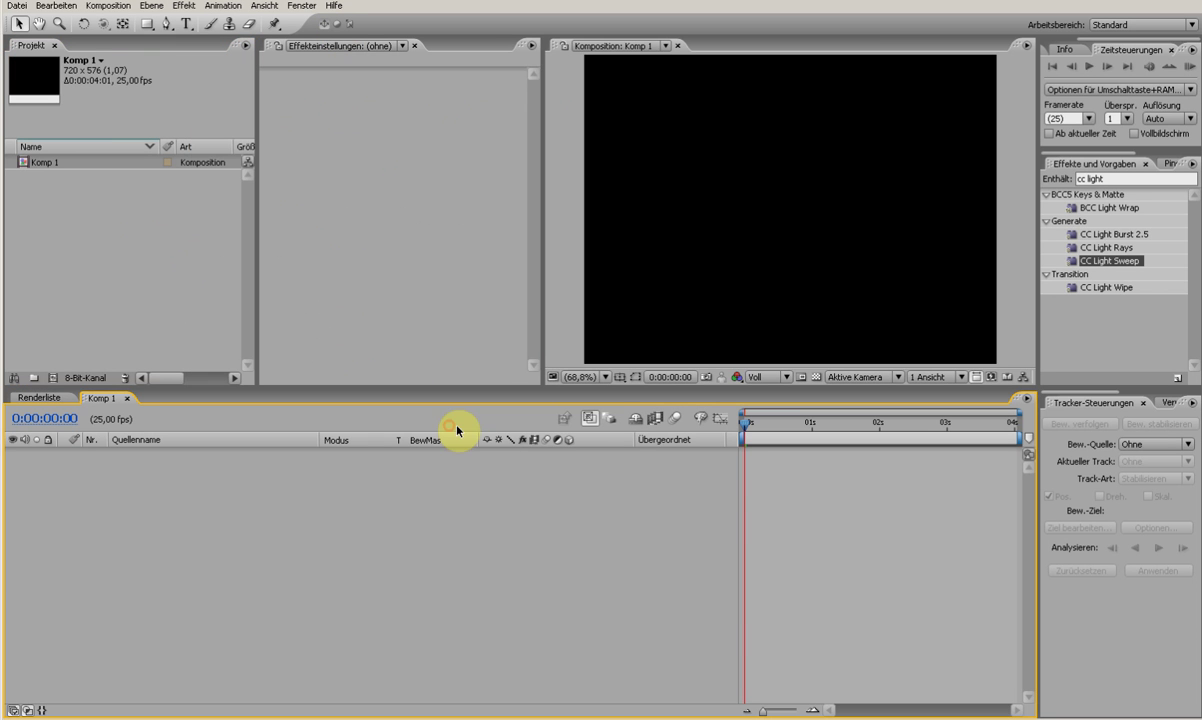
{"action": "right_click", "coordinate": [385, 548]}
{"action": "mouse_move", "coordinate": [409, 554]}
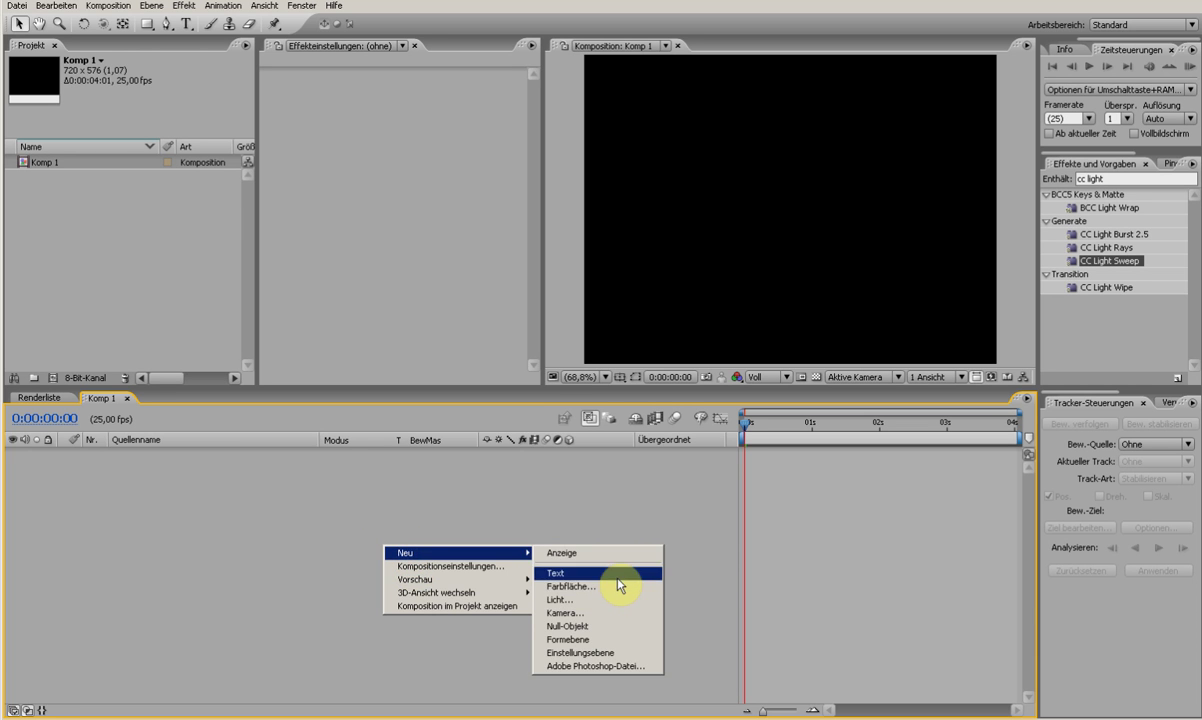
{"action": "left_click", "coordinate": [618, 576]}
{"action": "type", "text": "TEXT"}
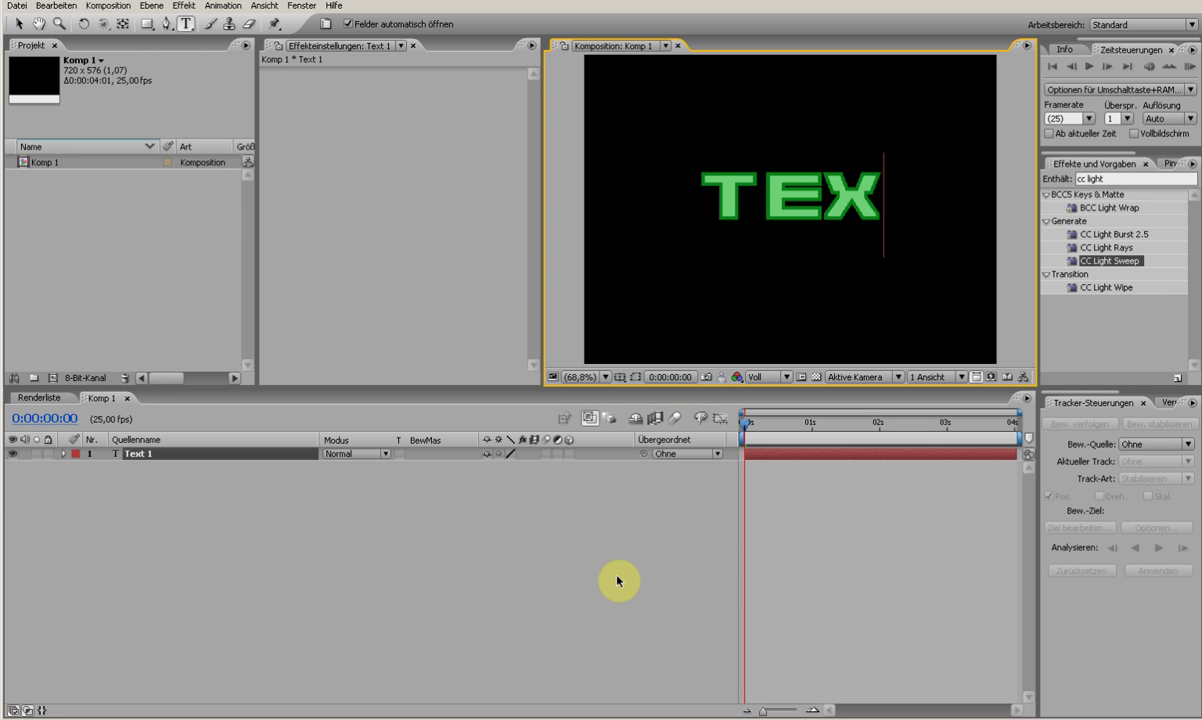
{"action": "left_click", "coordinate": [388, 325]}
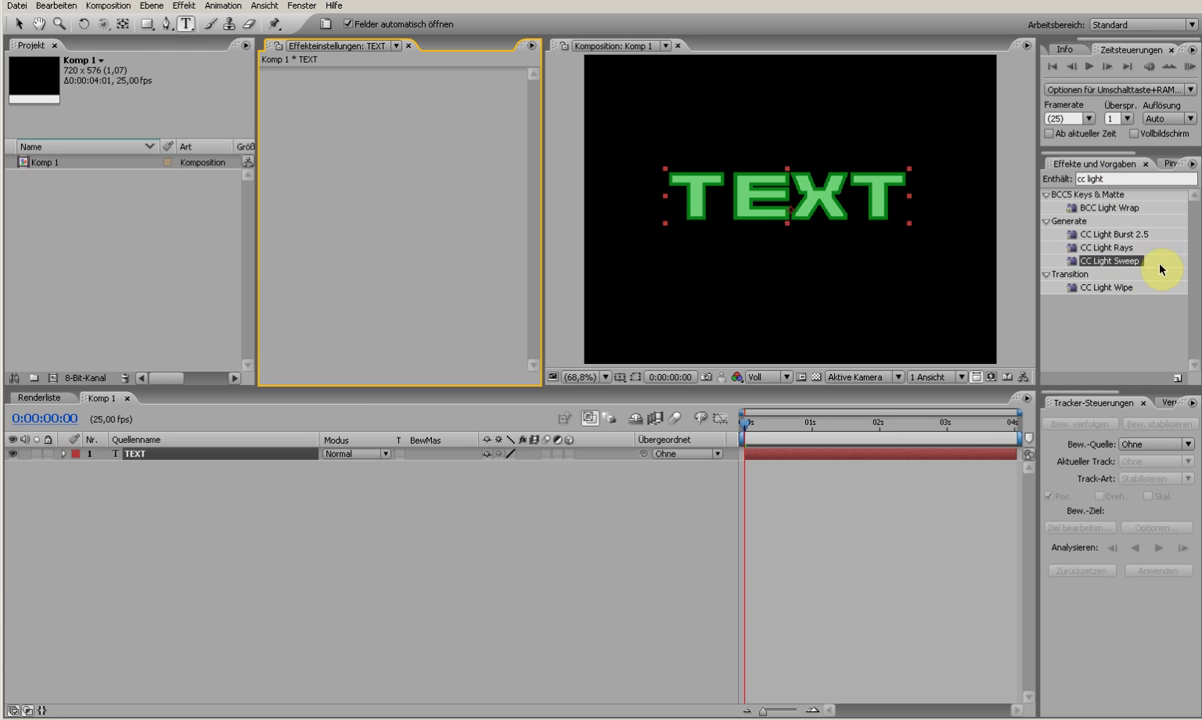
Apply CC Light Sweep to TEXT, centre it on the text, set Cutout reception, and raise intensity
{"action": "left_click_drag", "start_coordinate": [1137, 260], "coordinate": [946, 457]}
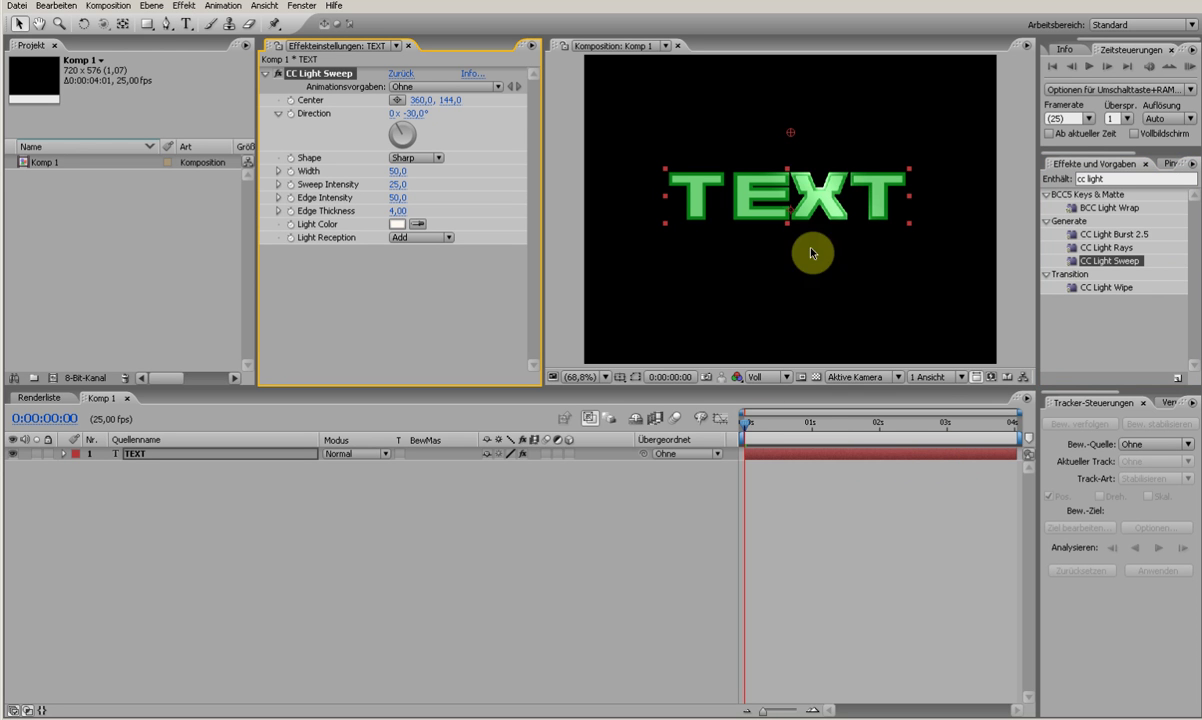
{"action": "left_click_drag", "start_coordinate": [793, 141], "coordinate": [797, 197]}
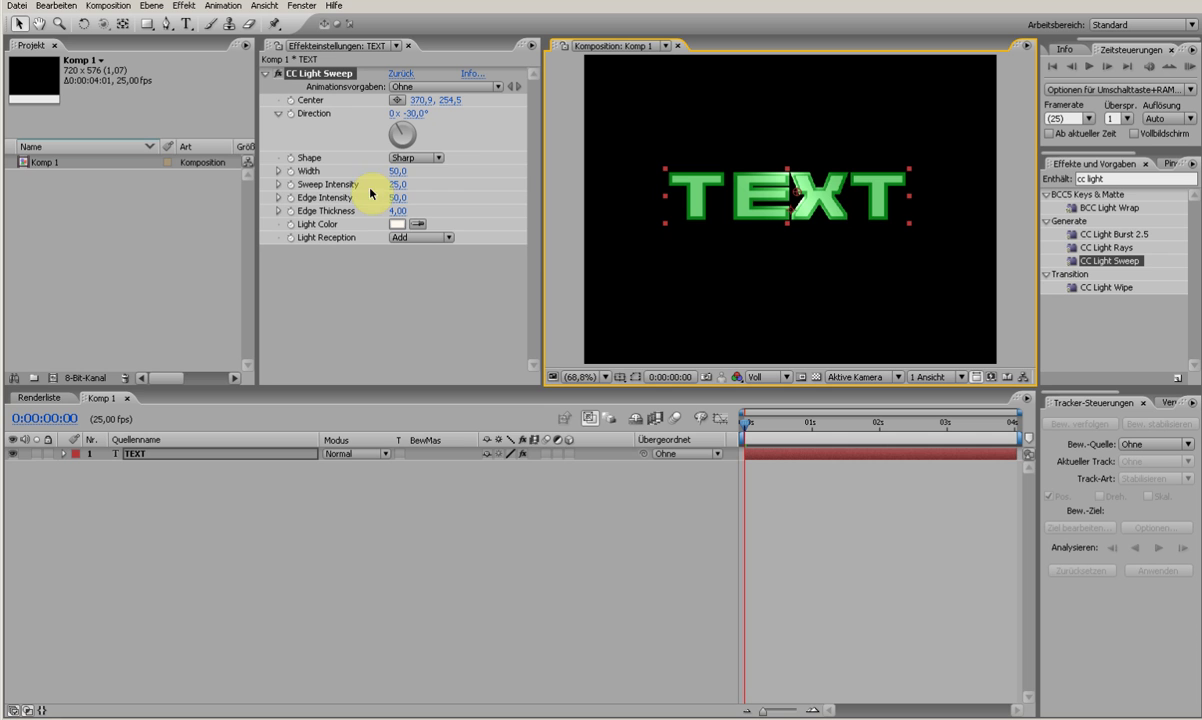
{"action": "left_click", "coordinate": [446, 241]}
{"action": "left_click", "coordinate": [446, 268]}
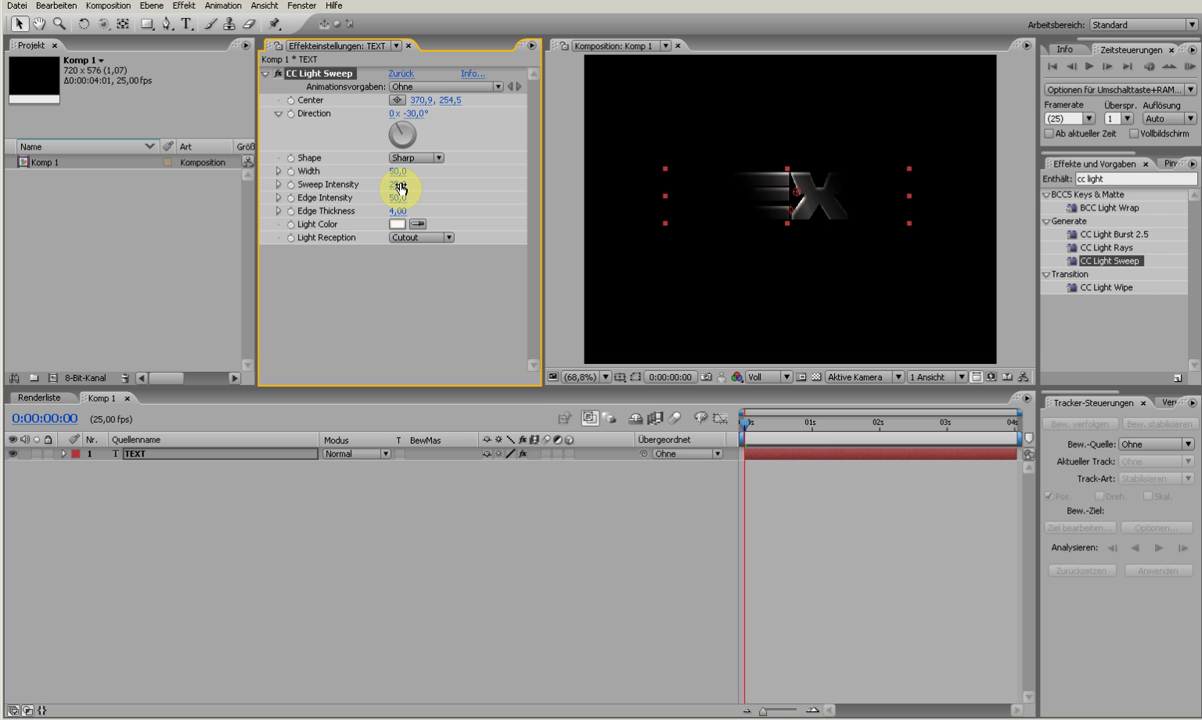
{"action": "left_click_drag", "start_coordinate": [398, 184], "coordinate": [372, 169]}
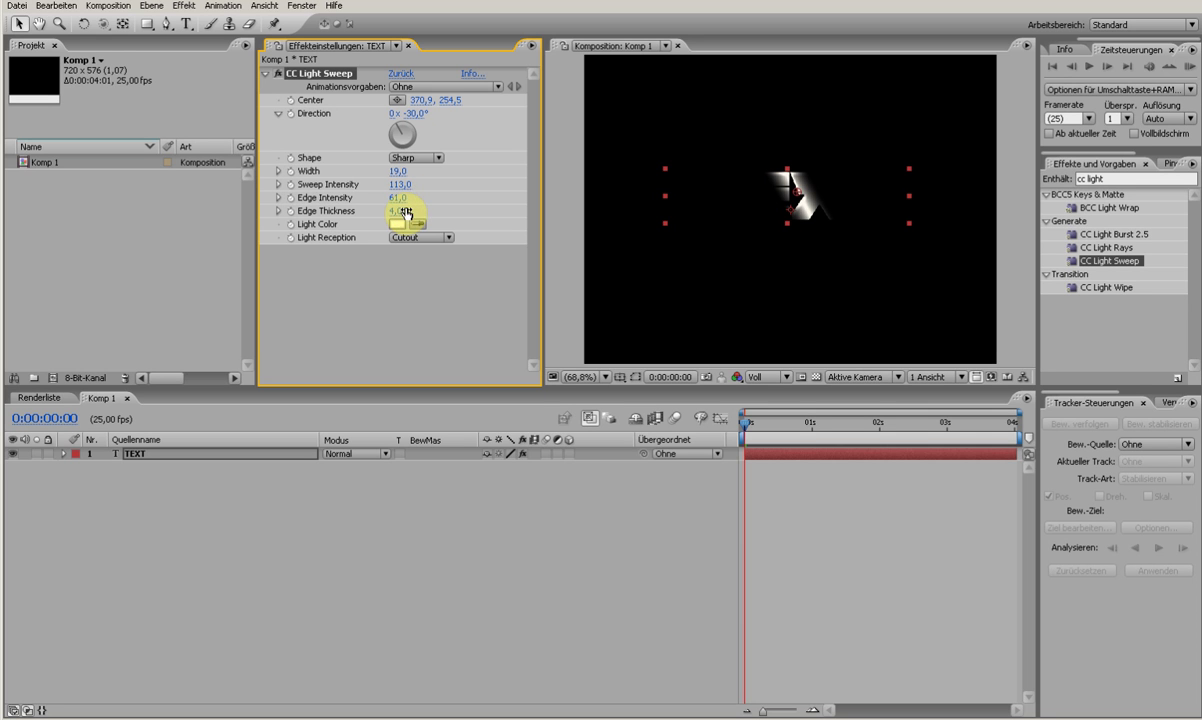
Set the sweep direction to 0° and its light colour to a saturated green
{"action": "left_click", "coordinate": [414, 114]}
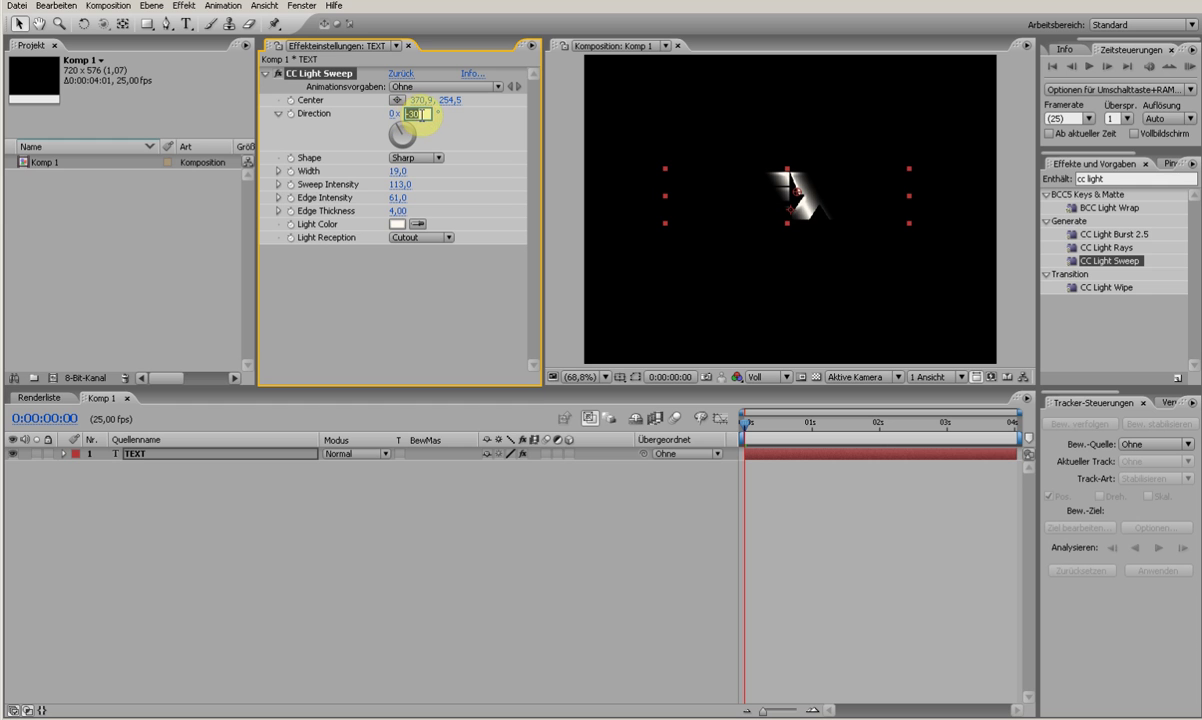
{"action": "type", "text": "0"}
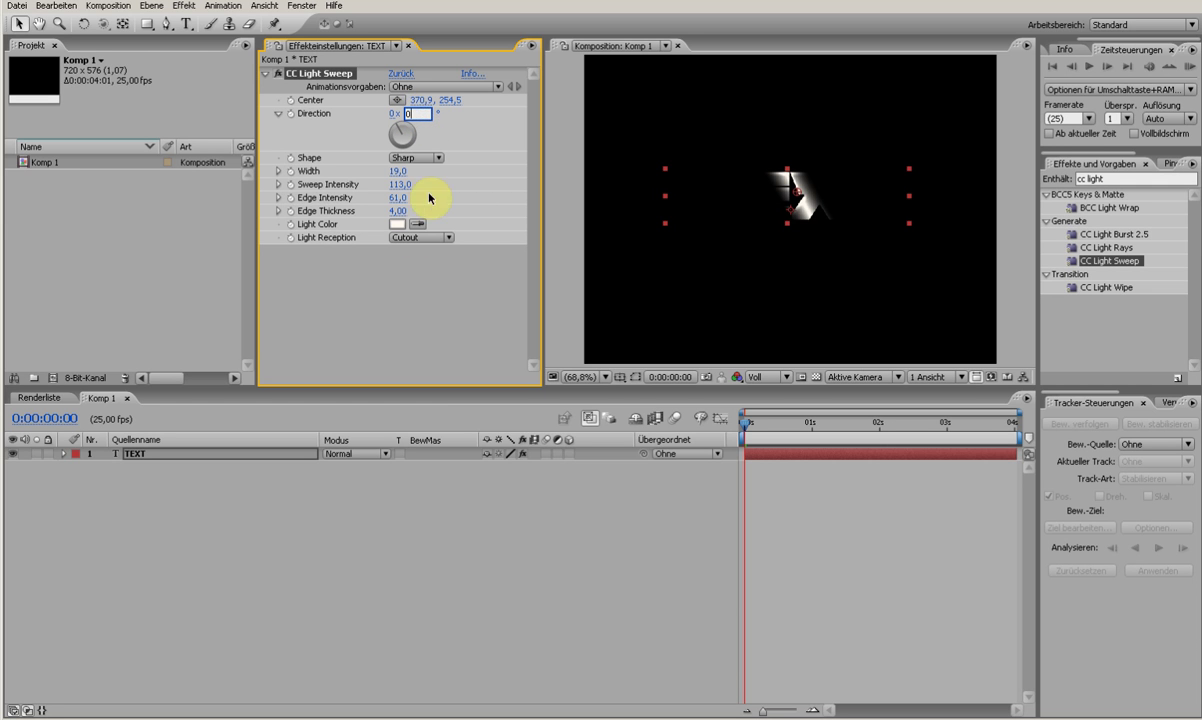
{"action": "left_click", "coordinate": [392, 320]}
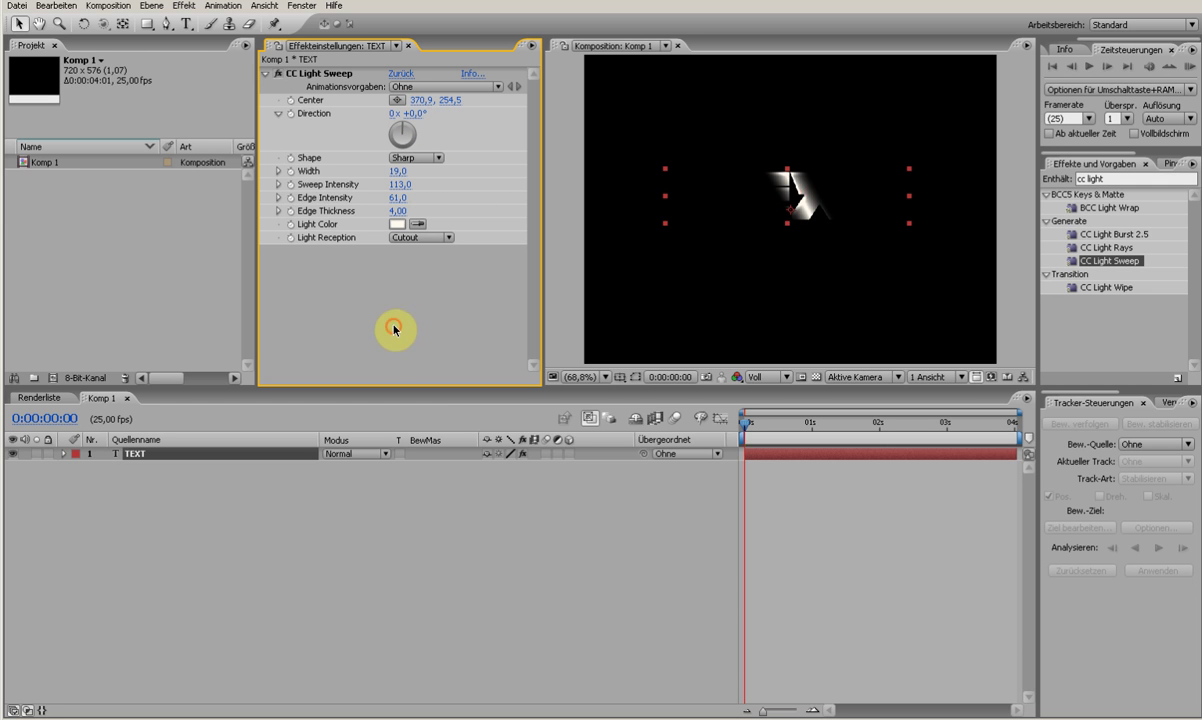
{"action": "left_click", "coordinate": [397, 224]}
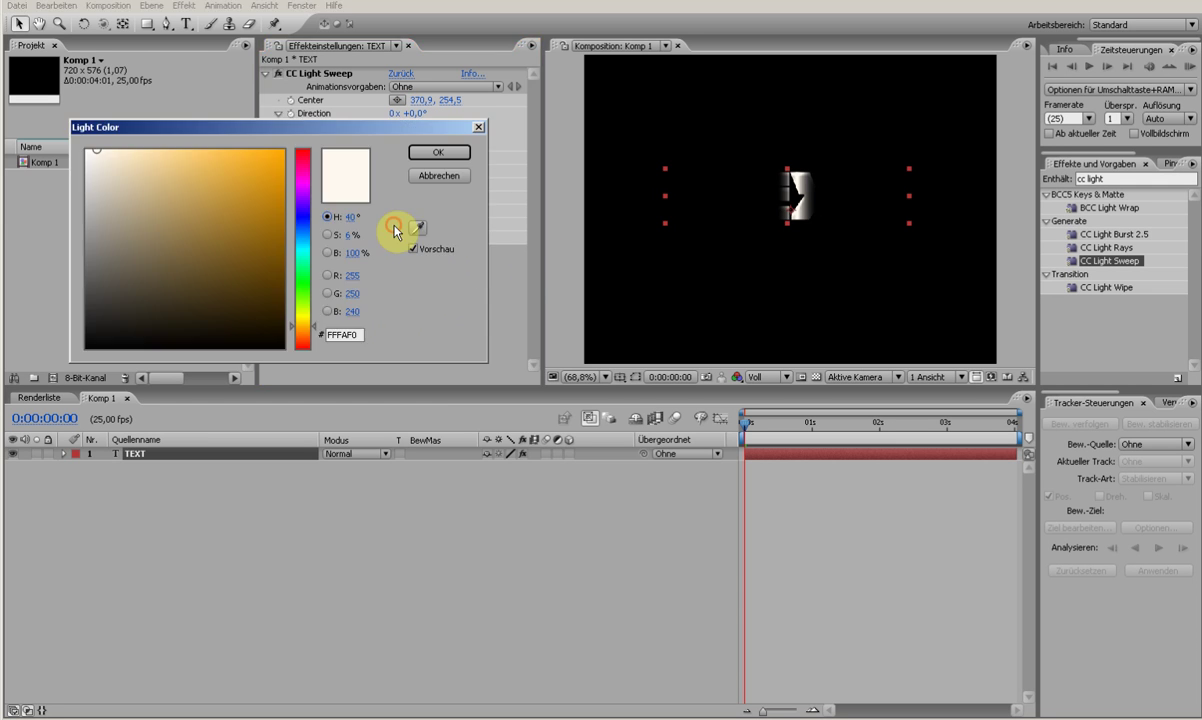
{"action": "left_click", "coordinate": [303, 277]}
{"action": "left_click", "coordinate": [277, 243]}
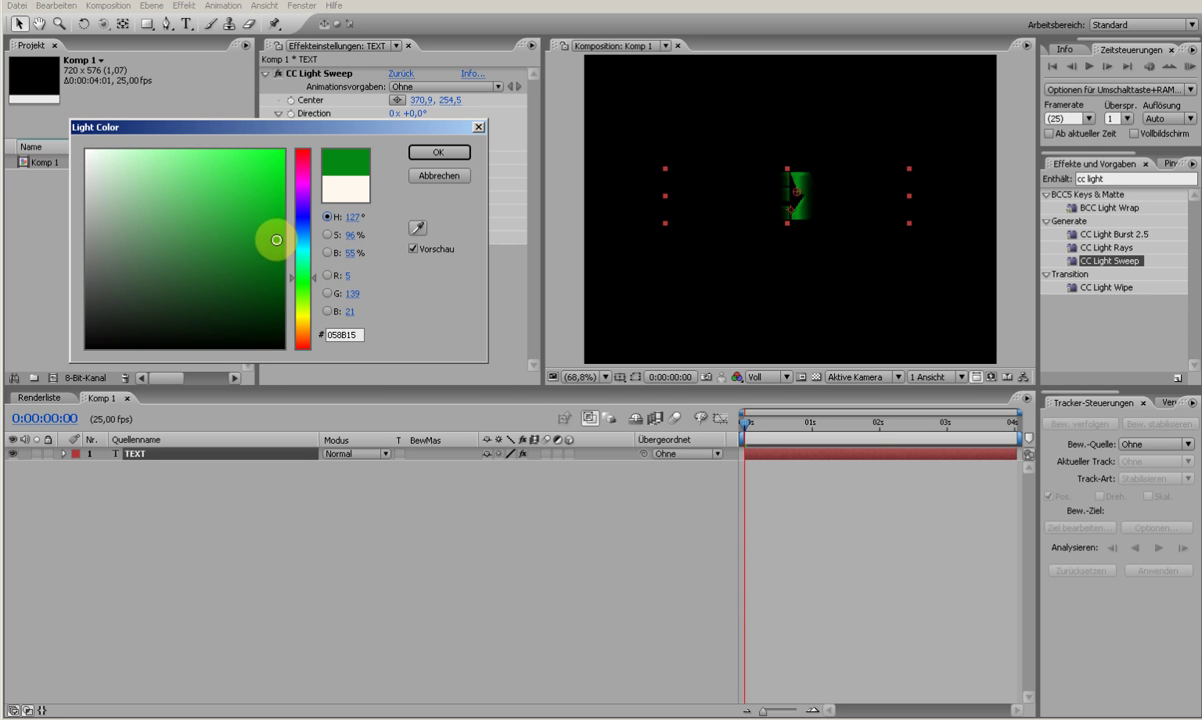
{"action": "left_click", "coordinate": [428, 152]}
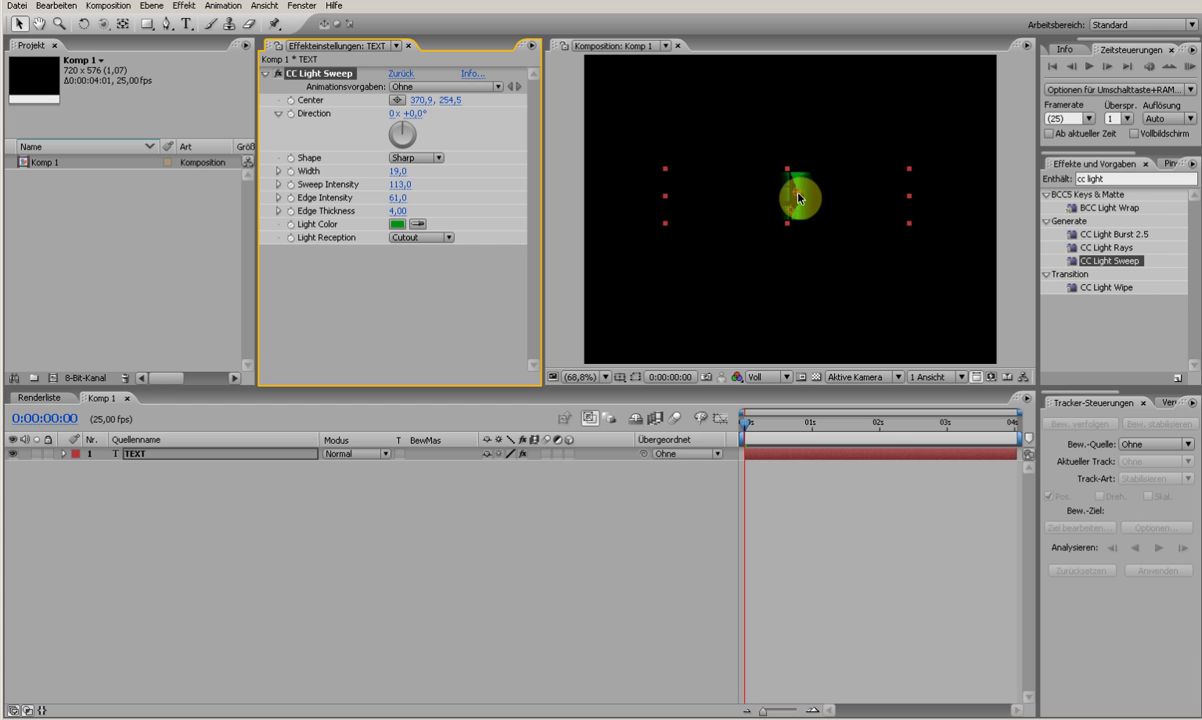
Keyframe the sweep centre from off the left edge at 0s to past the text's right side at 3s
{"action": "left_click_drag", "start_coordinate": [798, 198], "coordinate": [561, 199]}
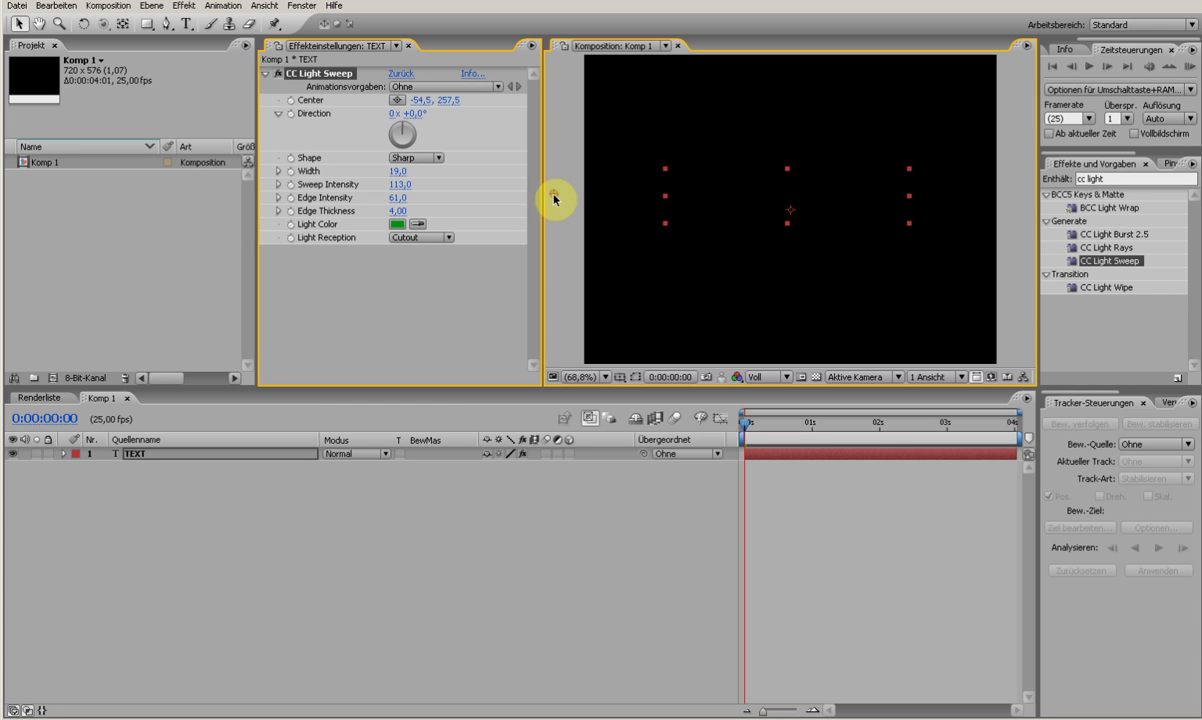
{"action": "left_click", "coordinate": [549, 198]}
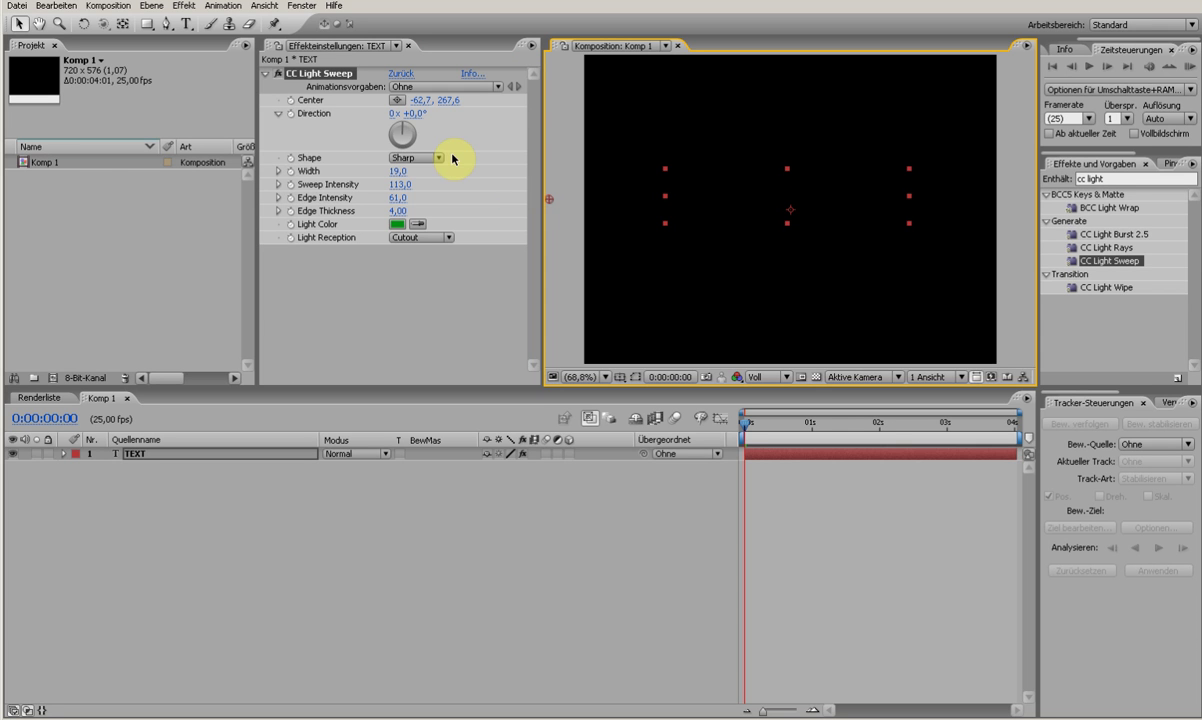
{"action": "left_click", "coordinate": [300, 100]}
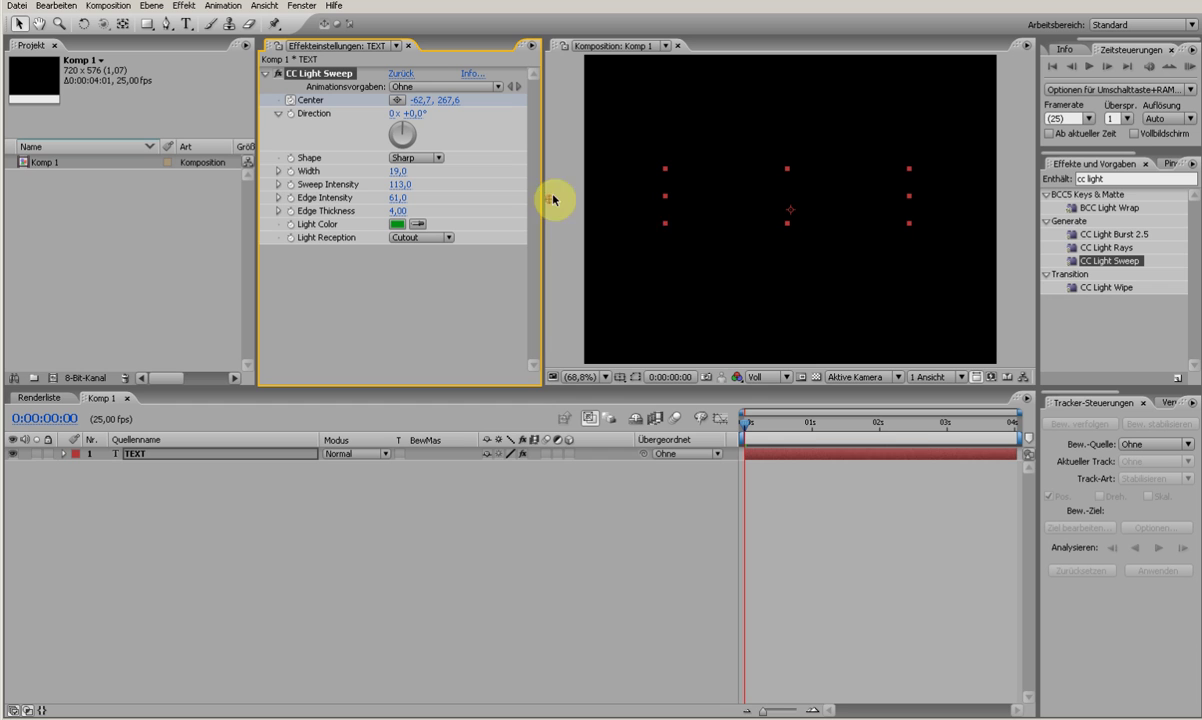
{"action": "left_click", "coordinate": [947, 424]}
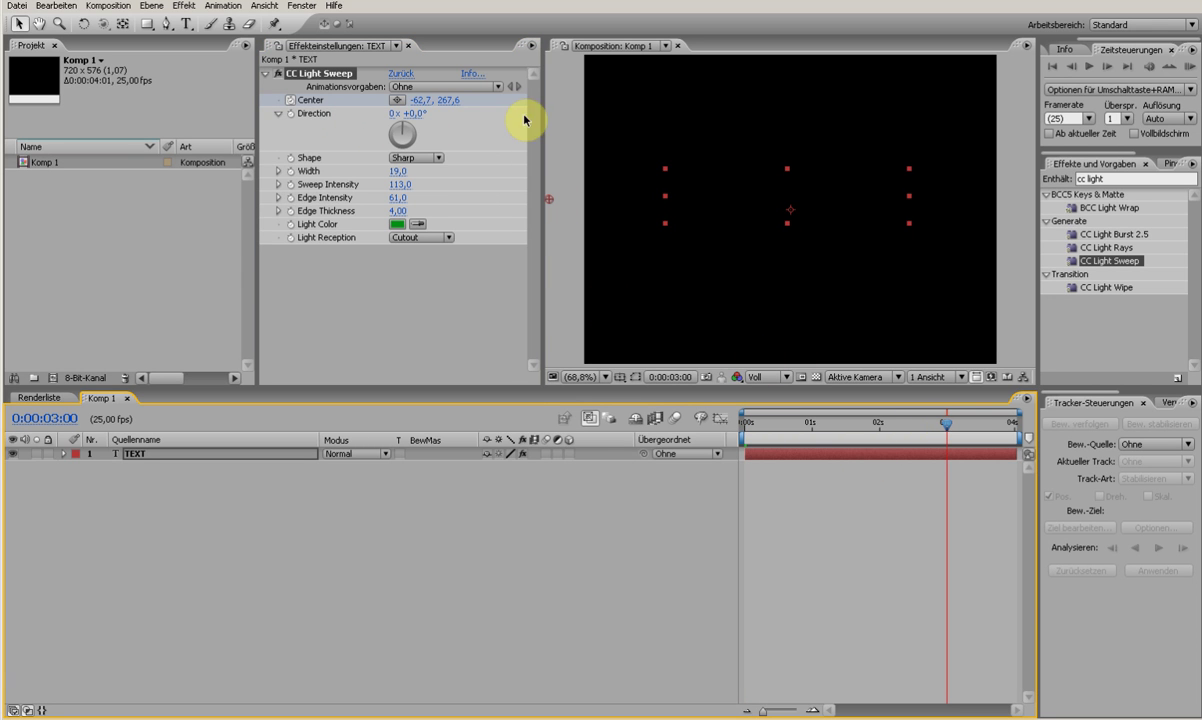
{"action": "left_click_drag", "start_coordinate": [548, 203], "coordinate": [1028, 201]}
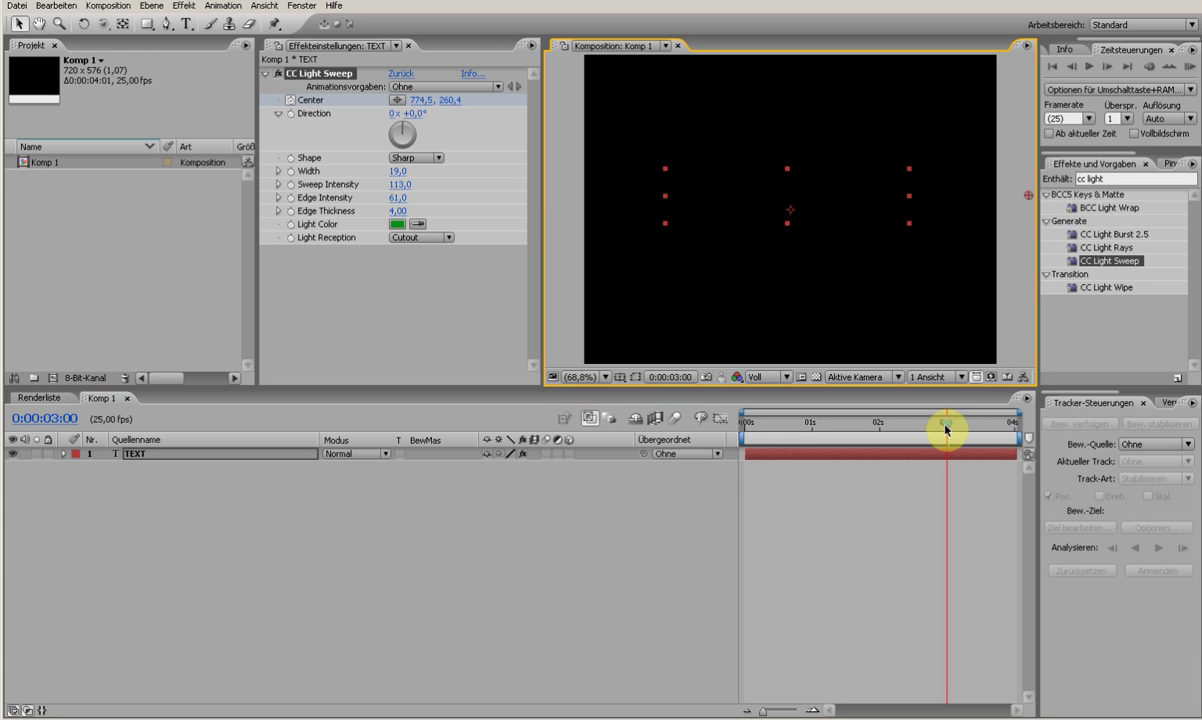
{"action": "left_click_drag", "start_coordinate": [946, 430], "coordinate": [857, 428]}
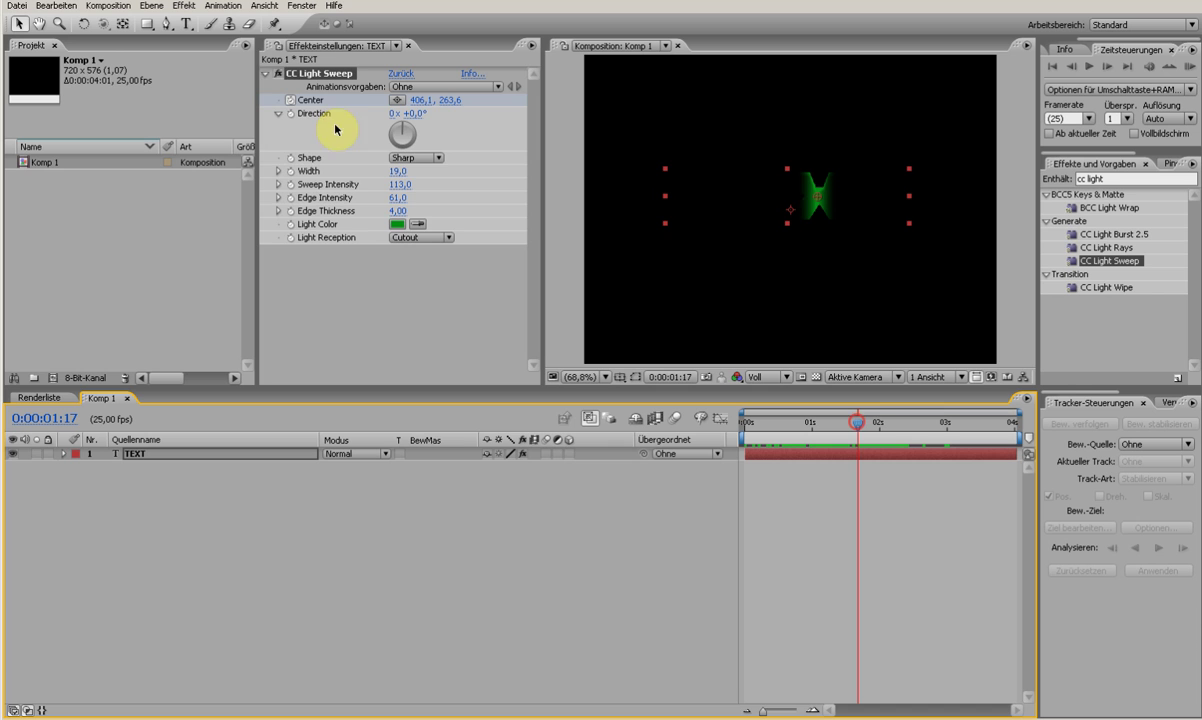
{"action": "left_click", "coordinate": [265, 73]}
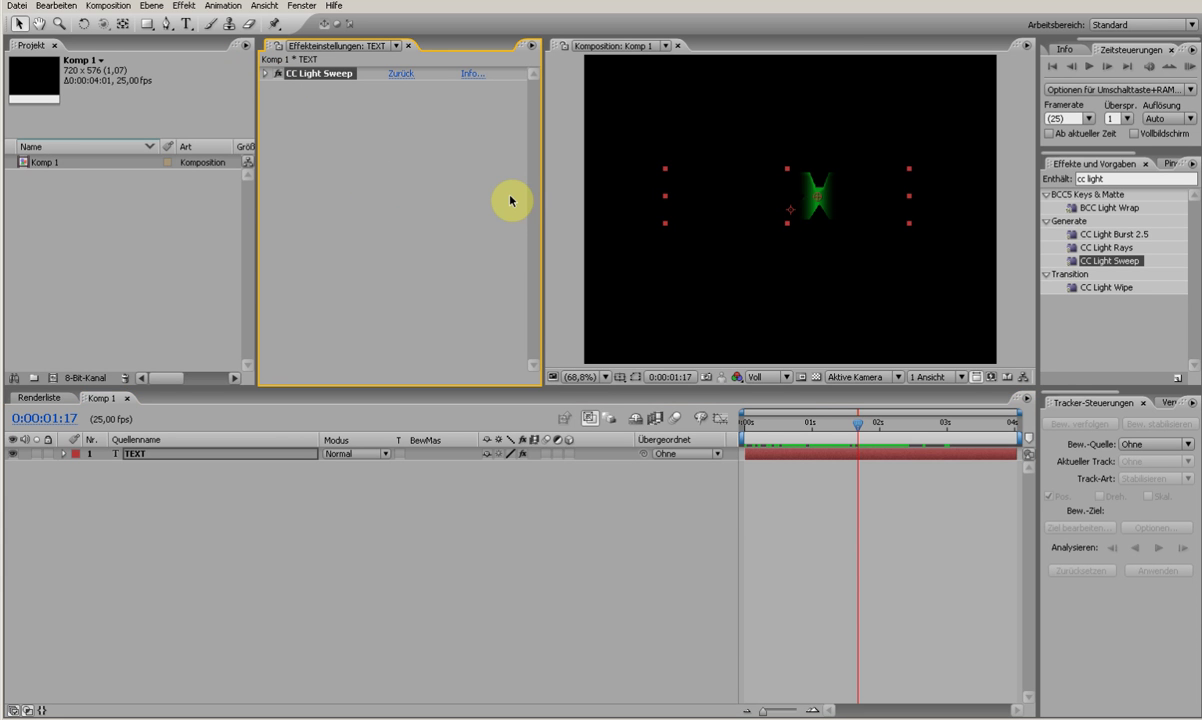
Apply CC Light Rays to the TEXT layer and move its centre onto the text
{"action": "left_click", "coordinate": [1115, 249]}
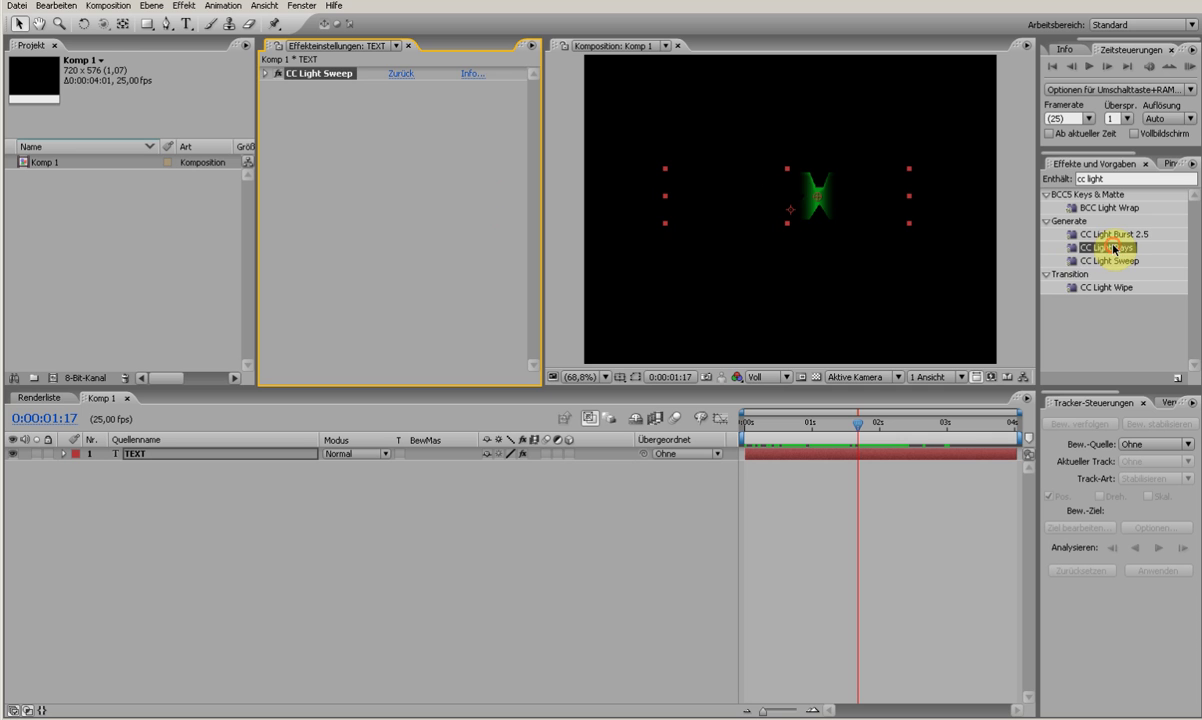
{"action": "left_click_drag", "start_coordinate": [1115, 249], "coordinate": [437, 256]}
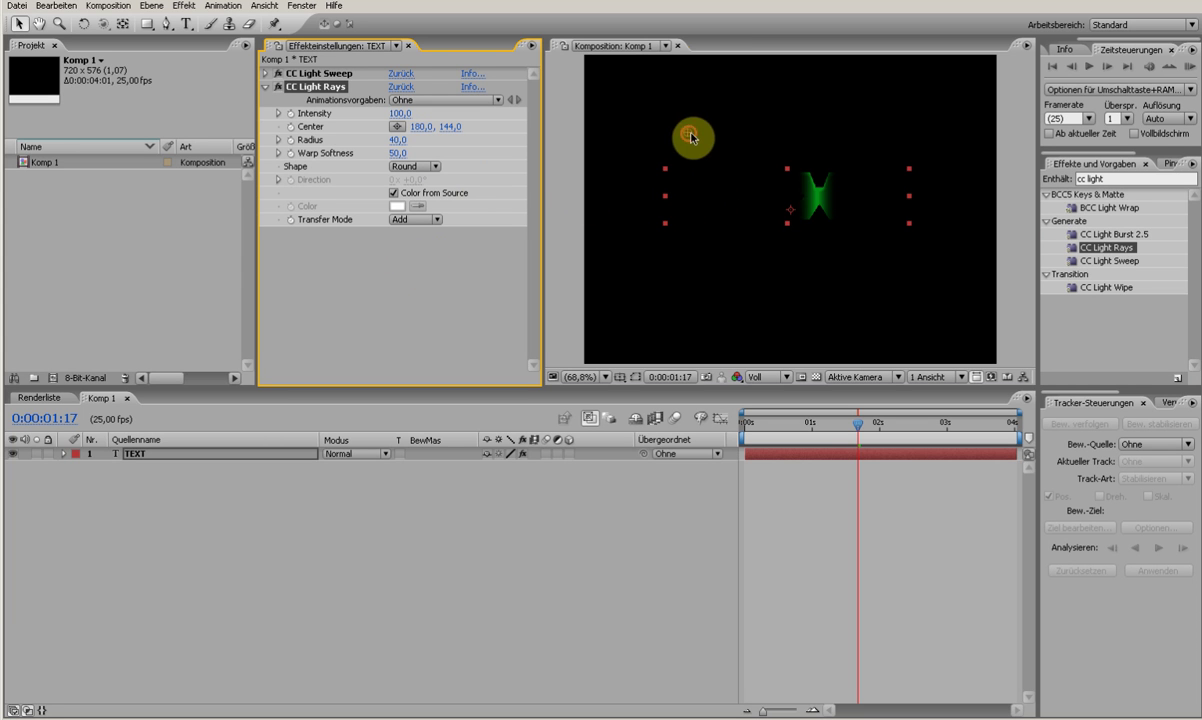
{"action": "left_click_drag", "start_coordinate": [661, 130], "coordinate": [818, 193]}
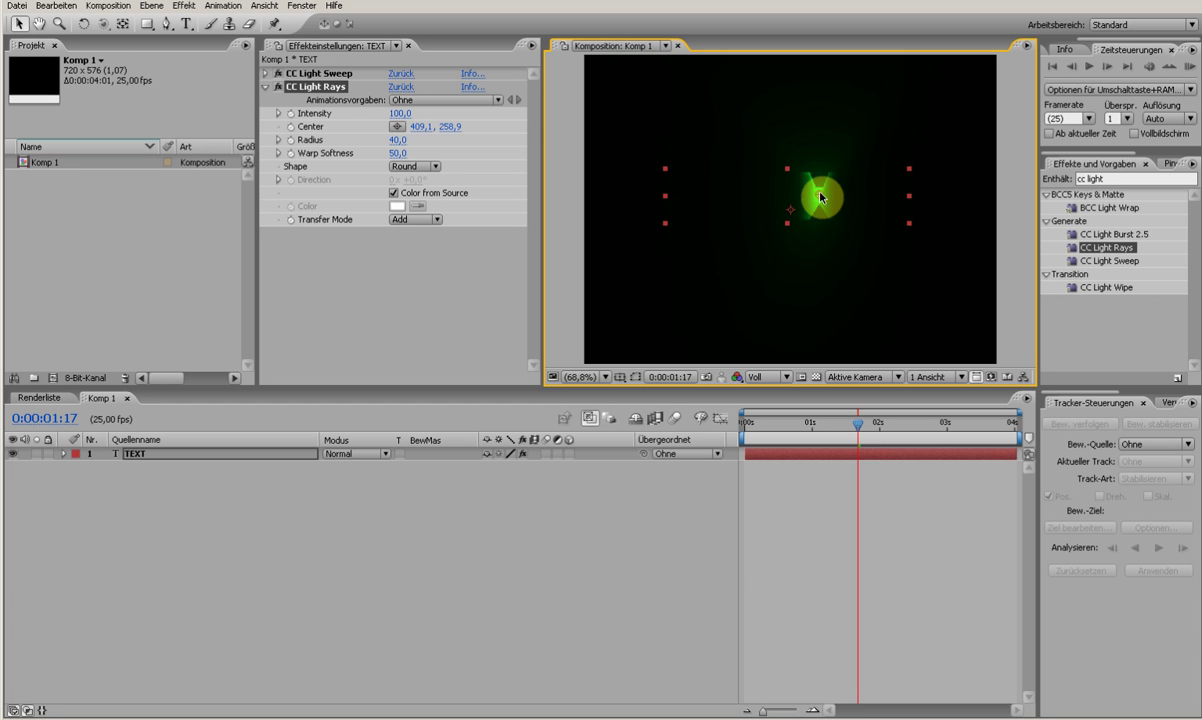
Pick-whip an expression linking the CC Light Rays Center to CC Light Sweep's Center
{"action": "left_click", "coordinate": [63, 455]}
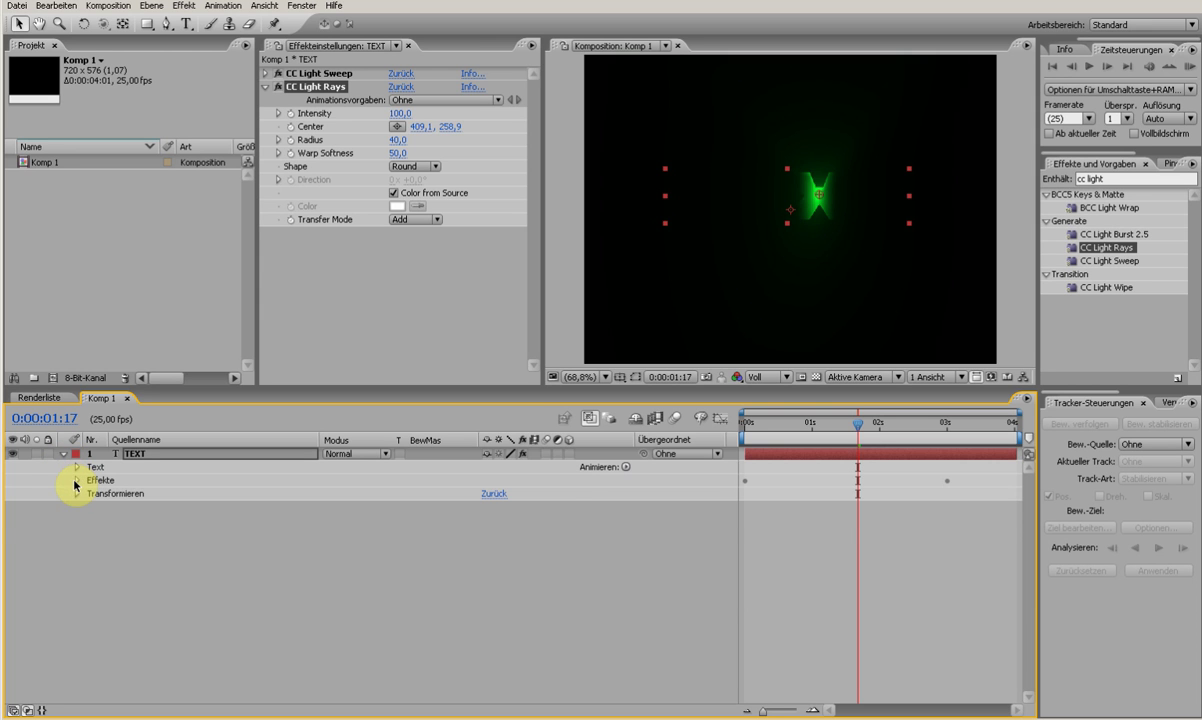
{"action": "left_click", "coordinate": [76, 481]}
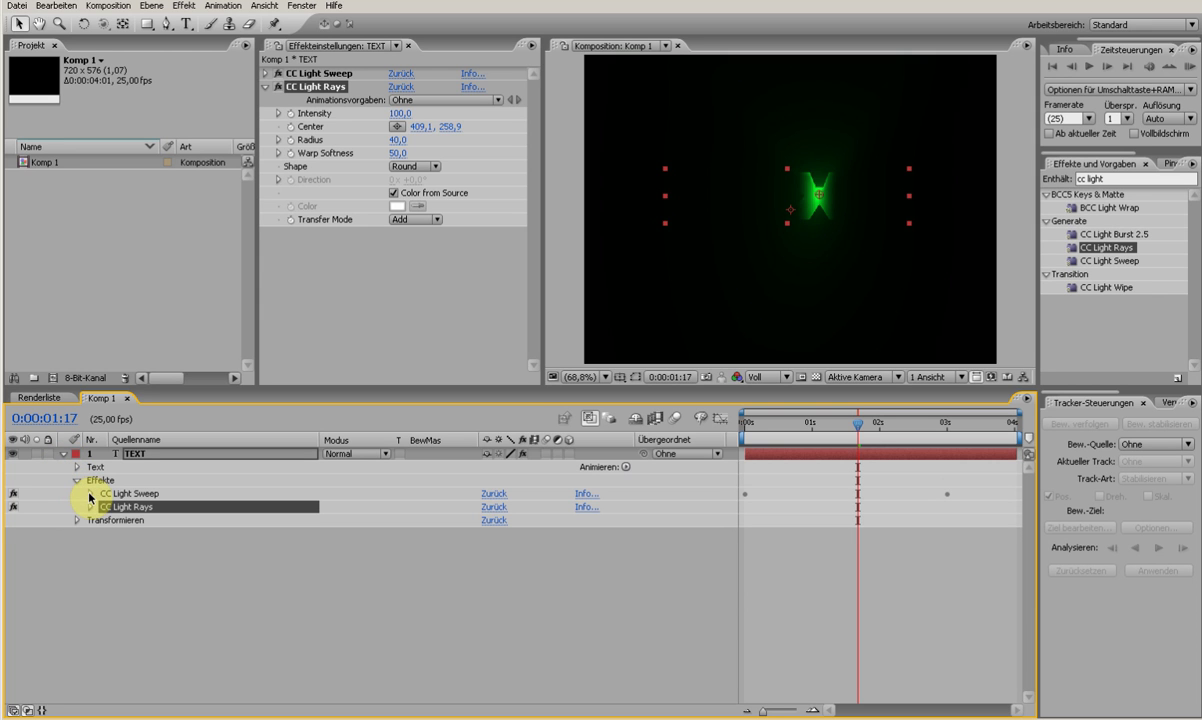
{"action": "left_click", "coordinate": [89, 494]}
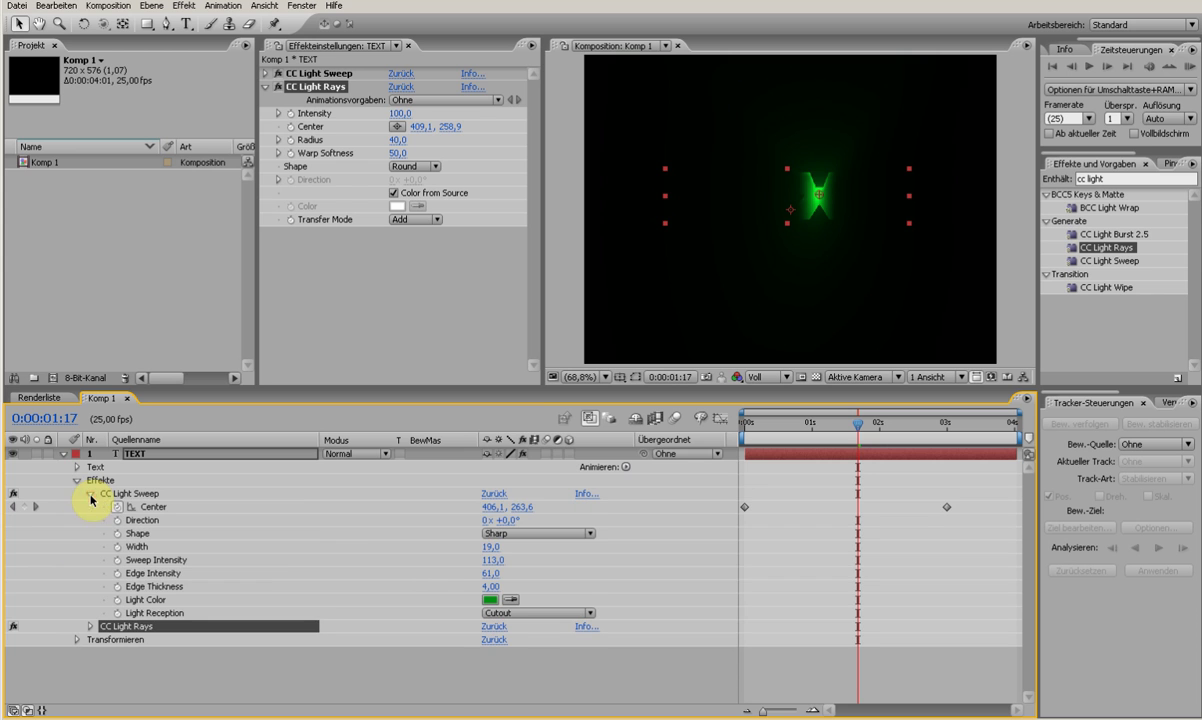
{"action": "left_click", "coordinate": [291, 128], "text": "alt"}
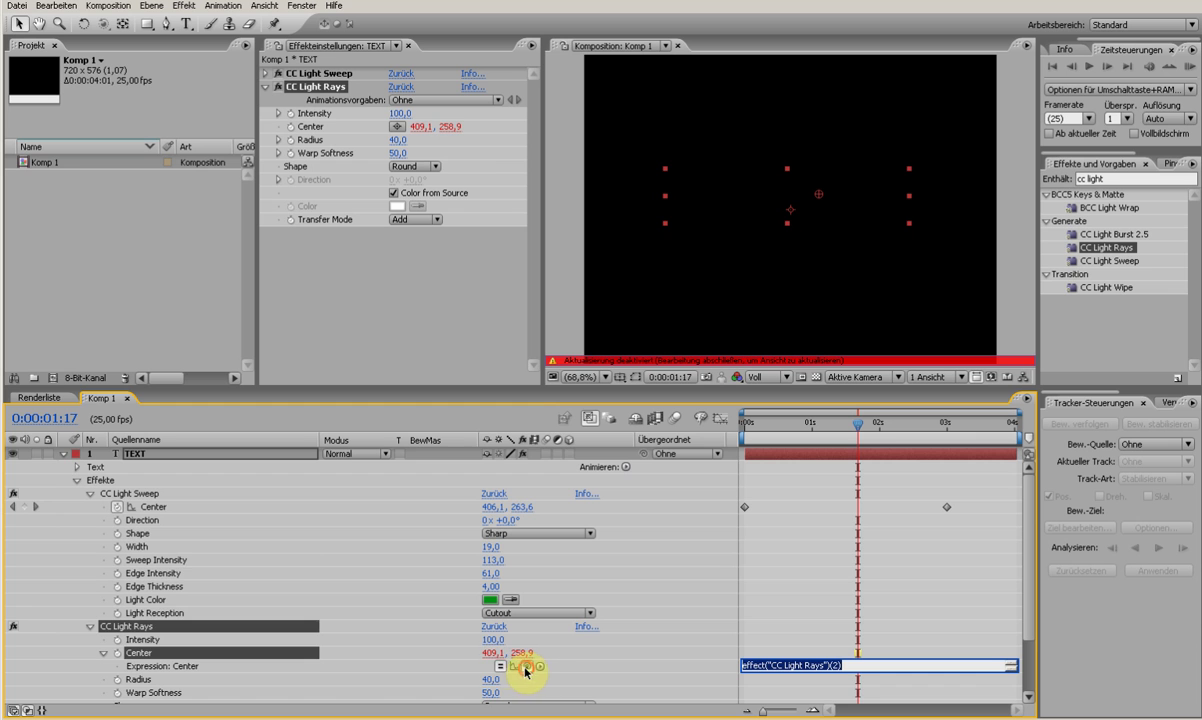
{"action": "left_click_drag", "start_coordinate": [525, 668], "coordinate": [151, 506]}
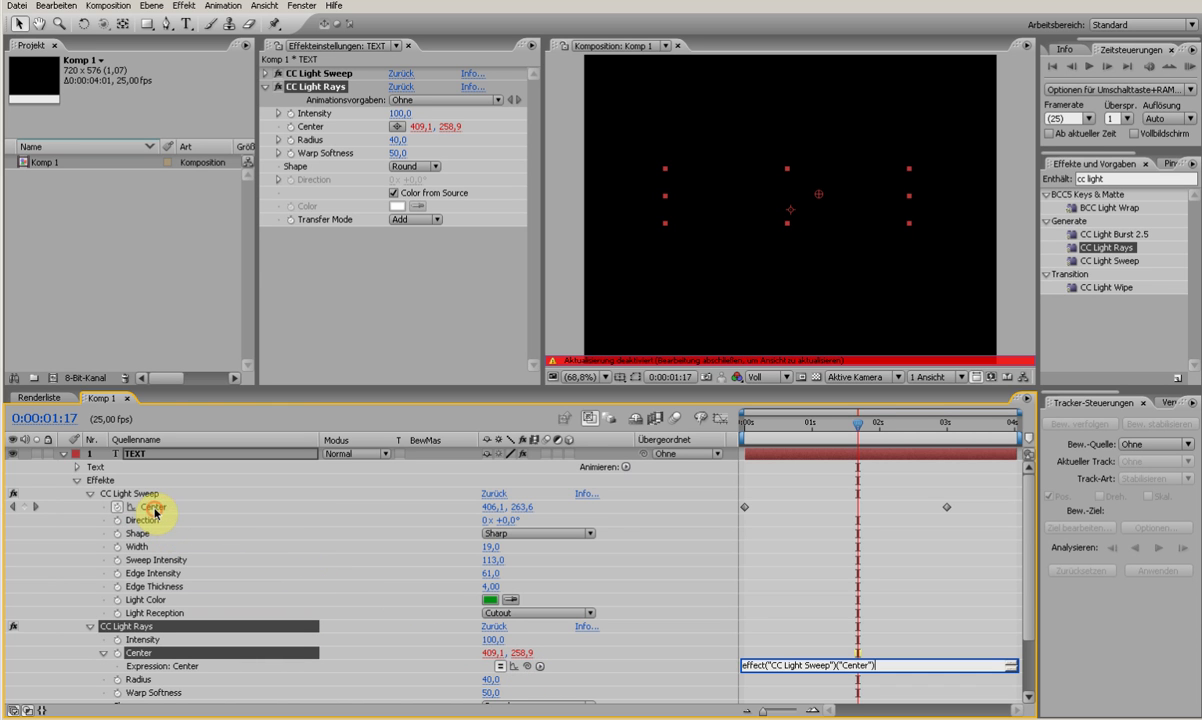
{"action": "left_click", "coordinate": [368, 362]}
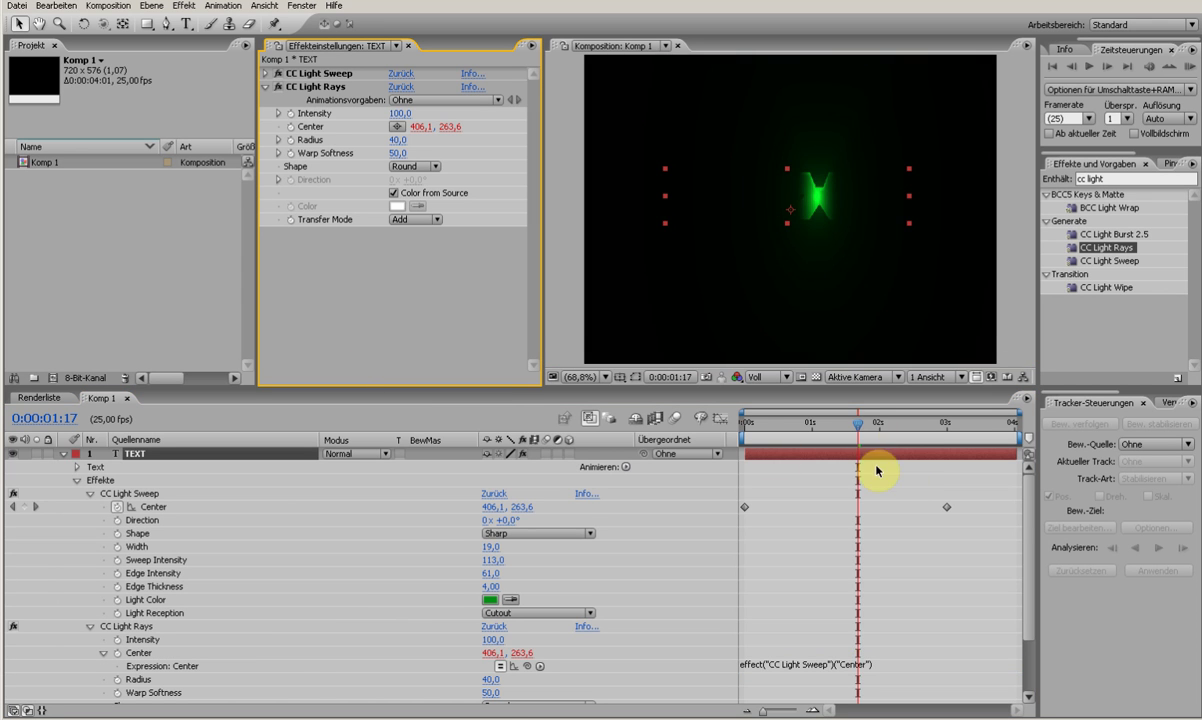
Scrub the timeline to confirm the rays follow the sweep, then collapse the TEXT layer
{"action": "left_click", "coordinate": [858, 427]}
{"action": "mouse_move", "coordinate": [858, 427]}
{"action": "left_mouse_down"}
{"action": "mouse_move", "coordinate": [775, 424]}
{"action": "mouse_move", "coordinate": [904, 430]}
{"action": "mouse_move", "coordinate": [801, 425]}
{"action": "left_mouse_up"}
{"action": "left_click", "coordinate": [62, 454]}
{"action": "left_click", "coordinate": [86, 500]}
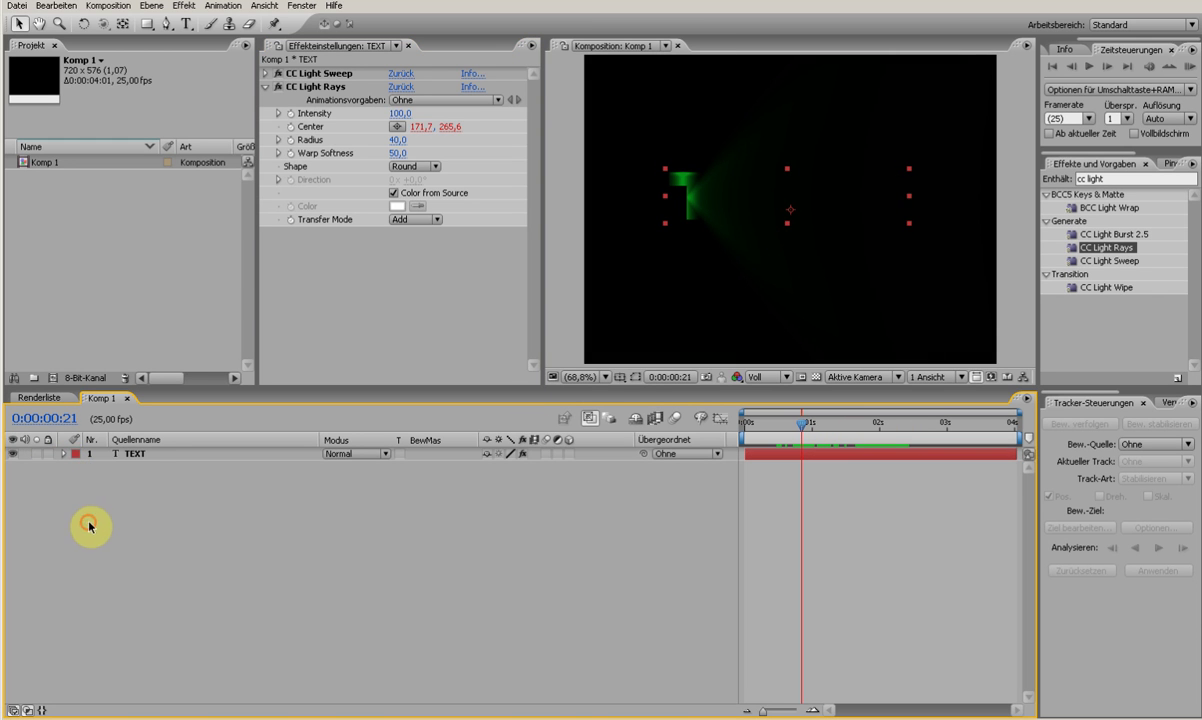
Add a composition named 'Final' from the Project panel and open it
{"action": "right_click", "coordinate": [148, 291]}
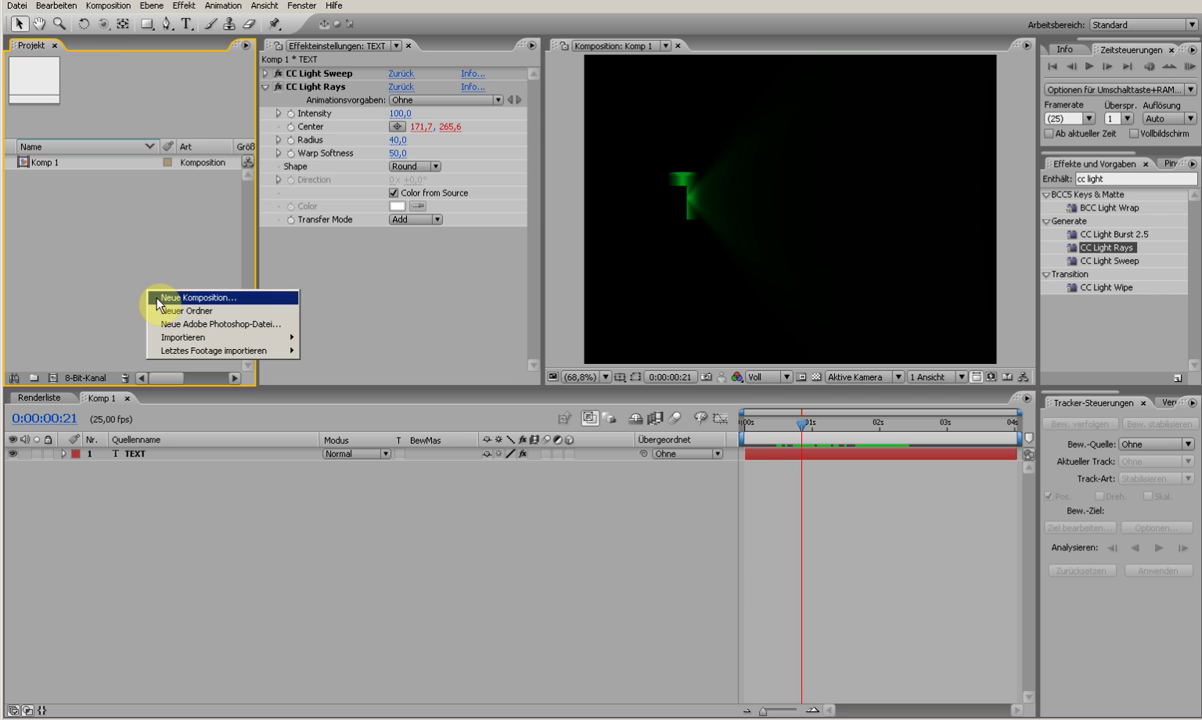
{"action": "left_click", "coordinate": [157, 298]}
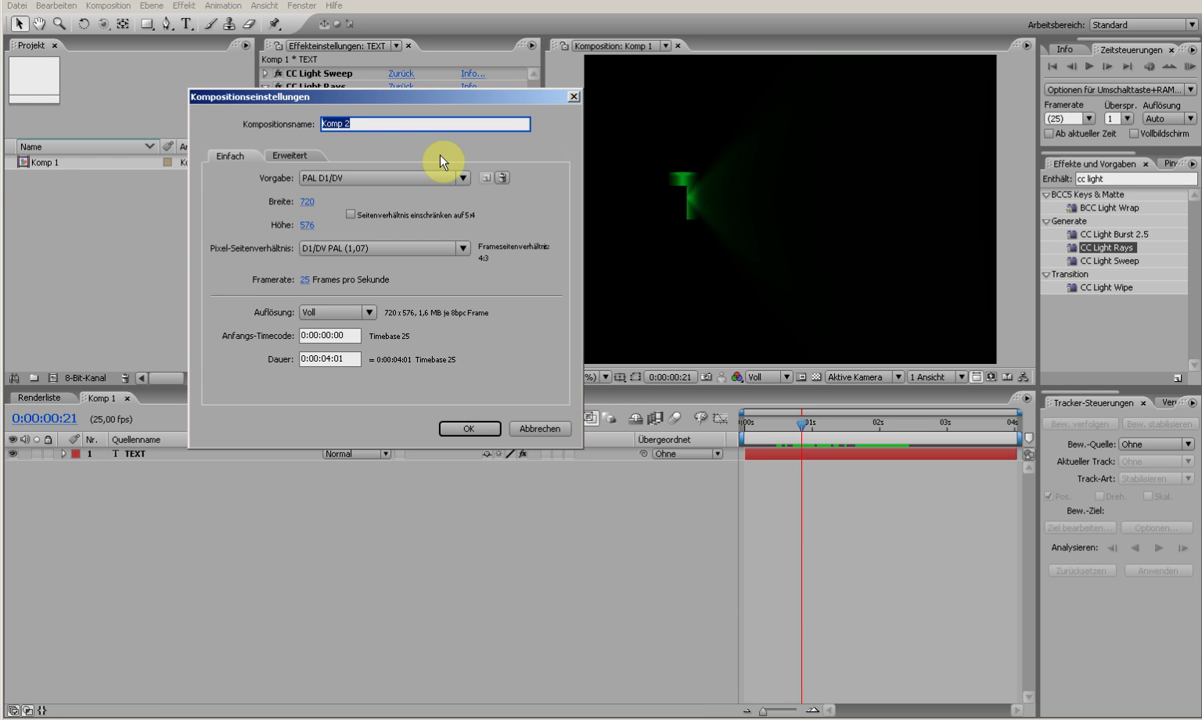
{"action": "type", "text": "Final"}
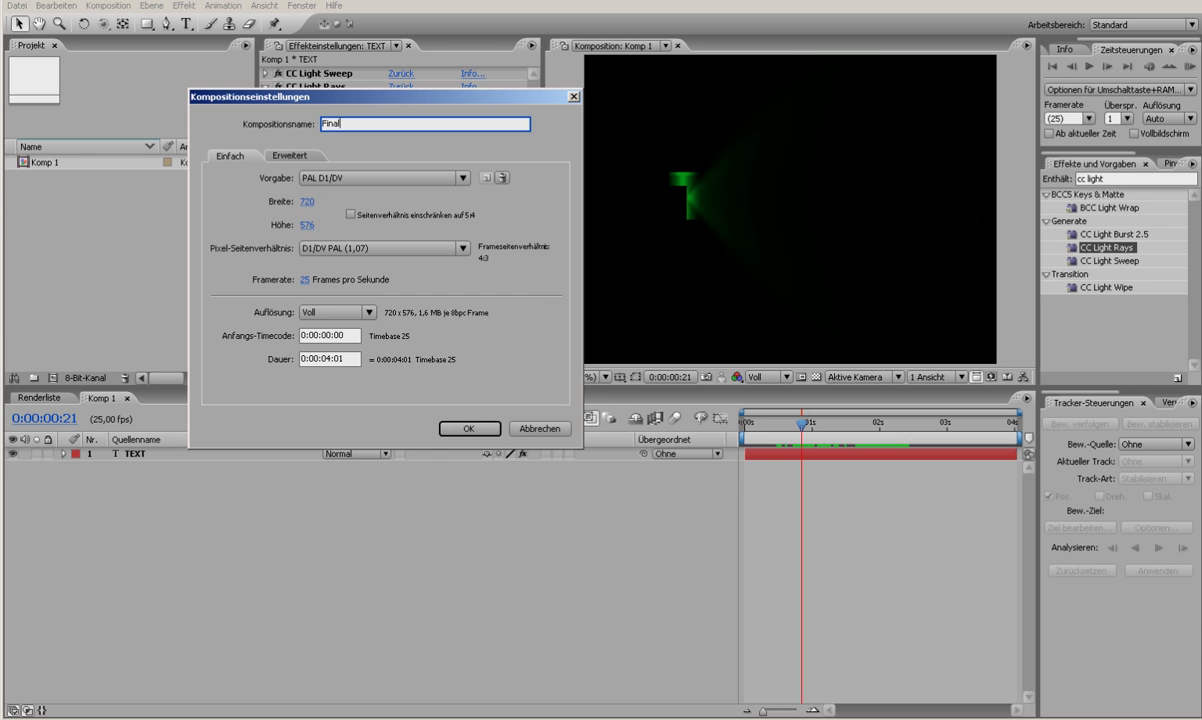
{"action": "key", "text": "Return"}
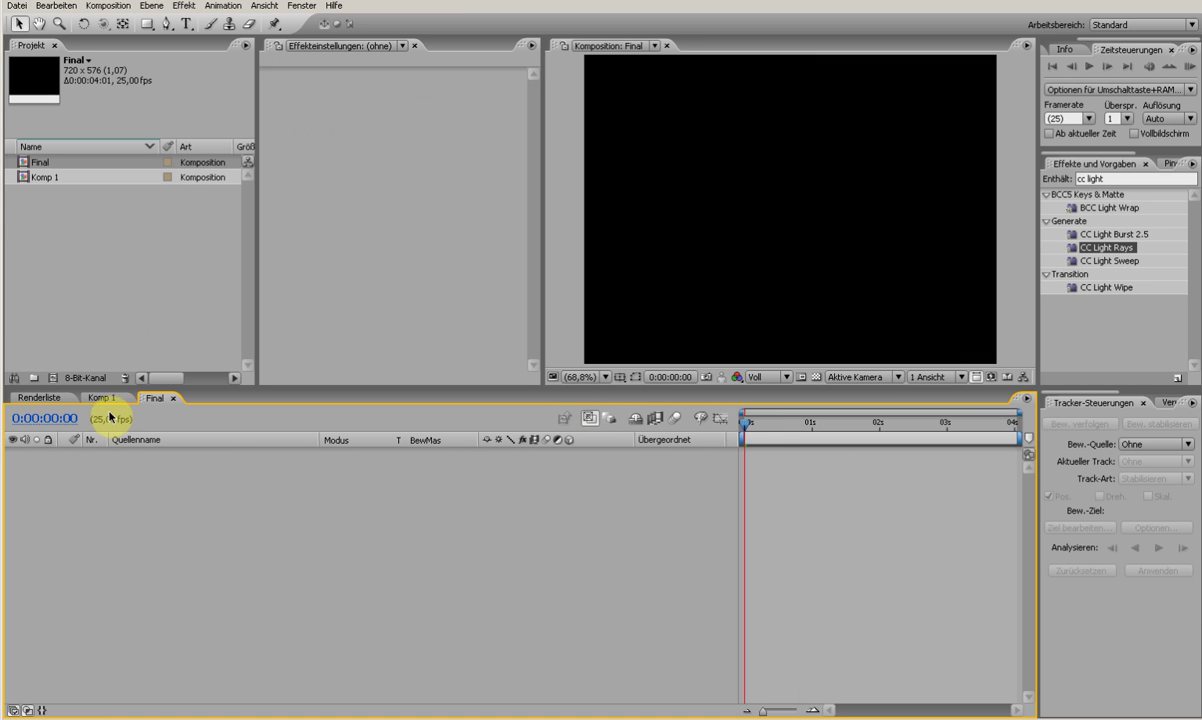
Add a new solid layer to Final with default settings
{"action": "right_click", "coordinate": [118, 490]}
{"action": "mouse_move", "coordinate": [134, 500]}
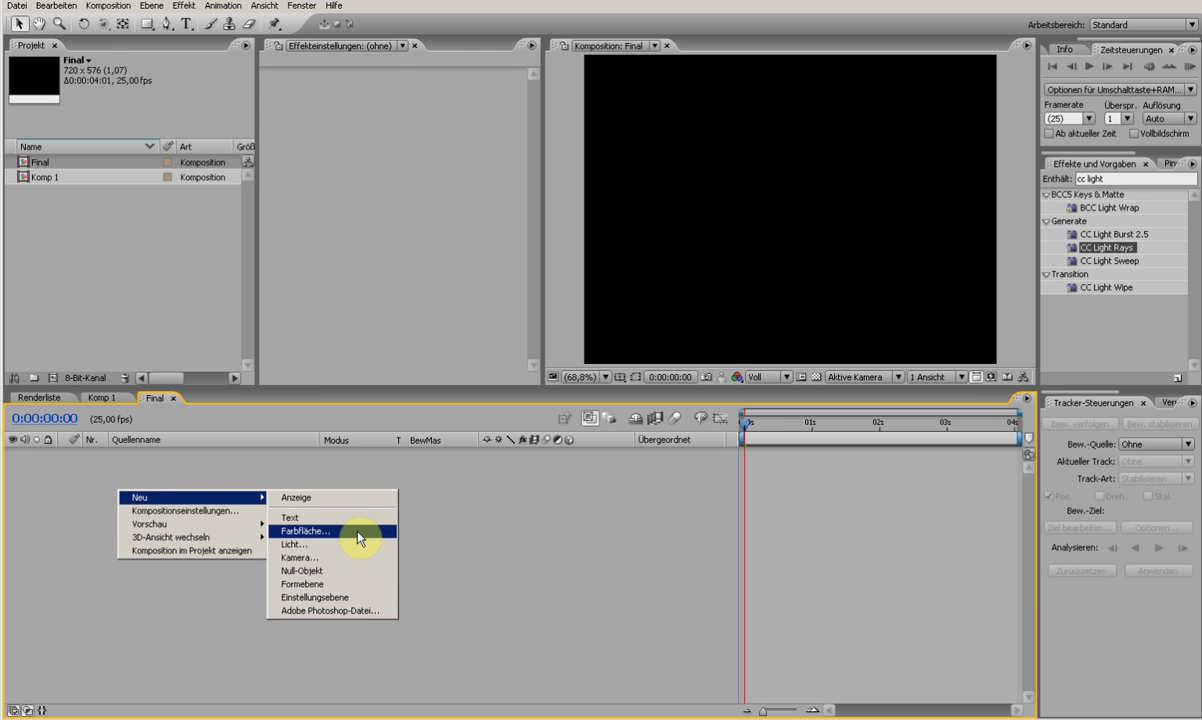
{"action": "left_click", "coordinate": [358, 531]}
{"action": "left_click", "coordinate": [595, 385]}
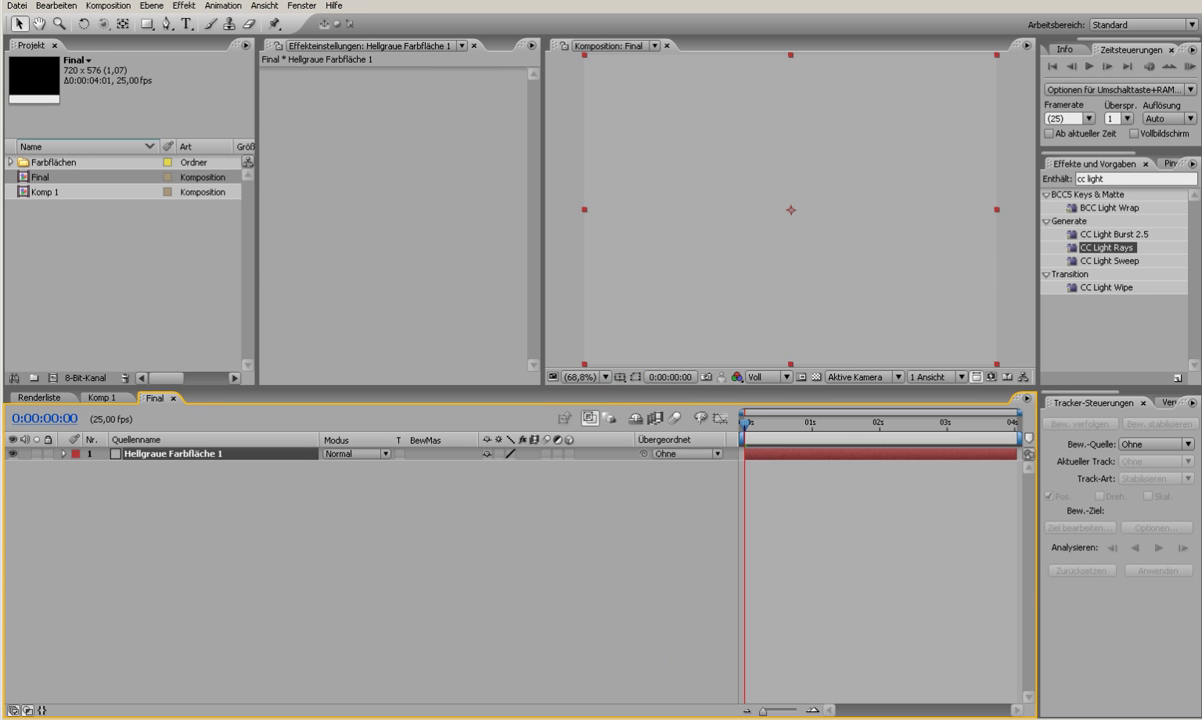
Apply the Verlauf gradient to the solid with a grey start colour and black end colour
{"action": "left_click", "coordinate": [1141, 179]}
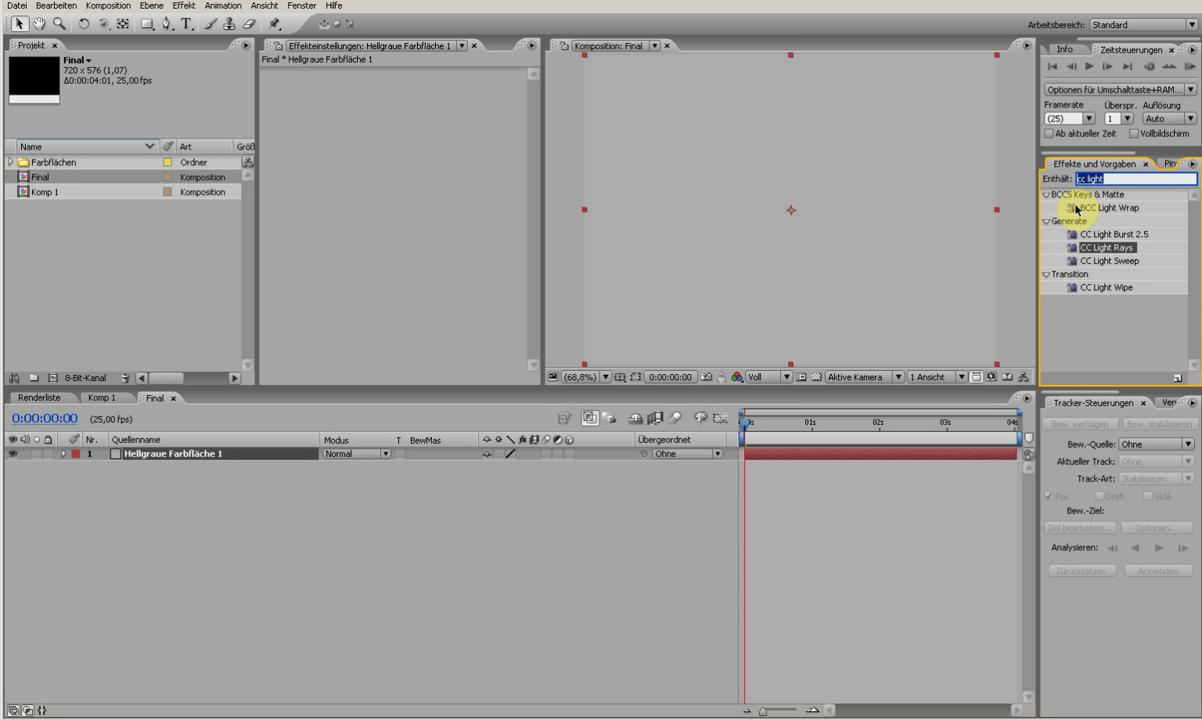
{"action": "type", "text": "verla"}
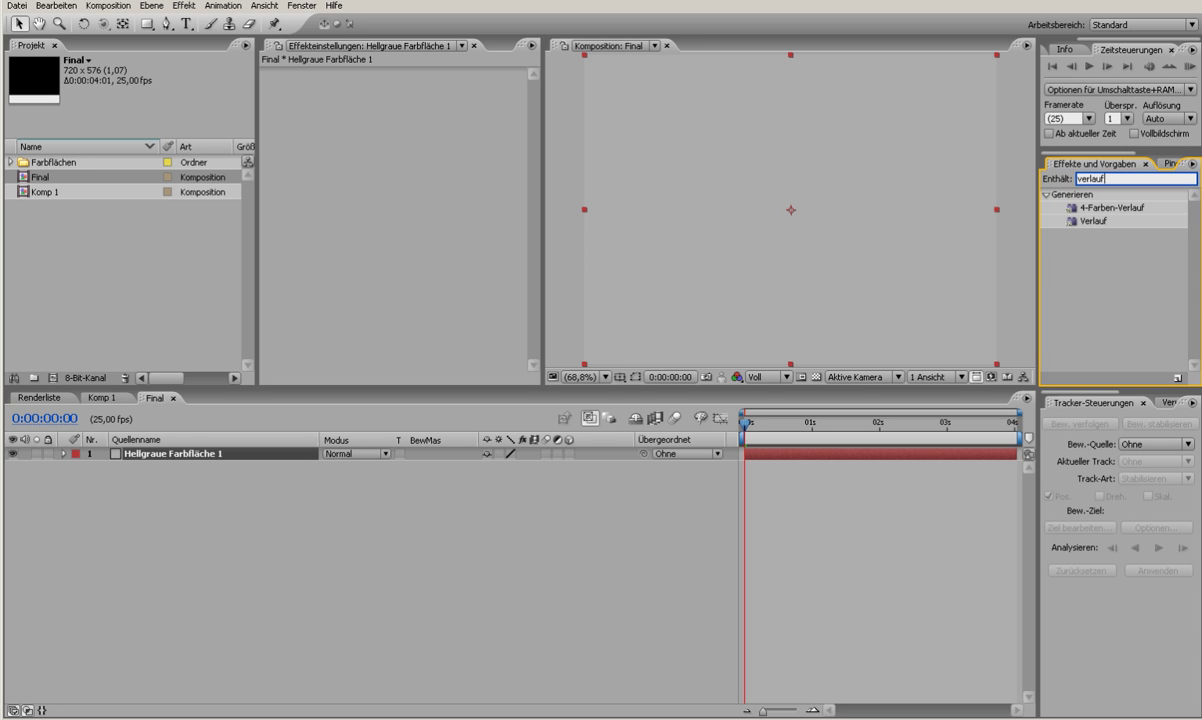
{"action": "type", "text": "uf"}
{"action": "left_click_drag", "start_coordinate": [1095, 221], "coordinate": [929, 457]}
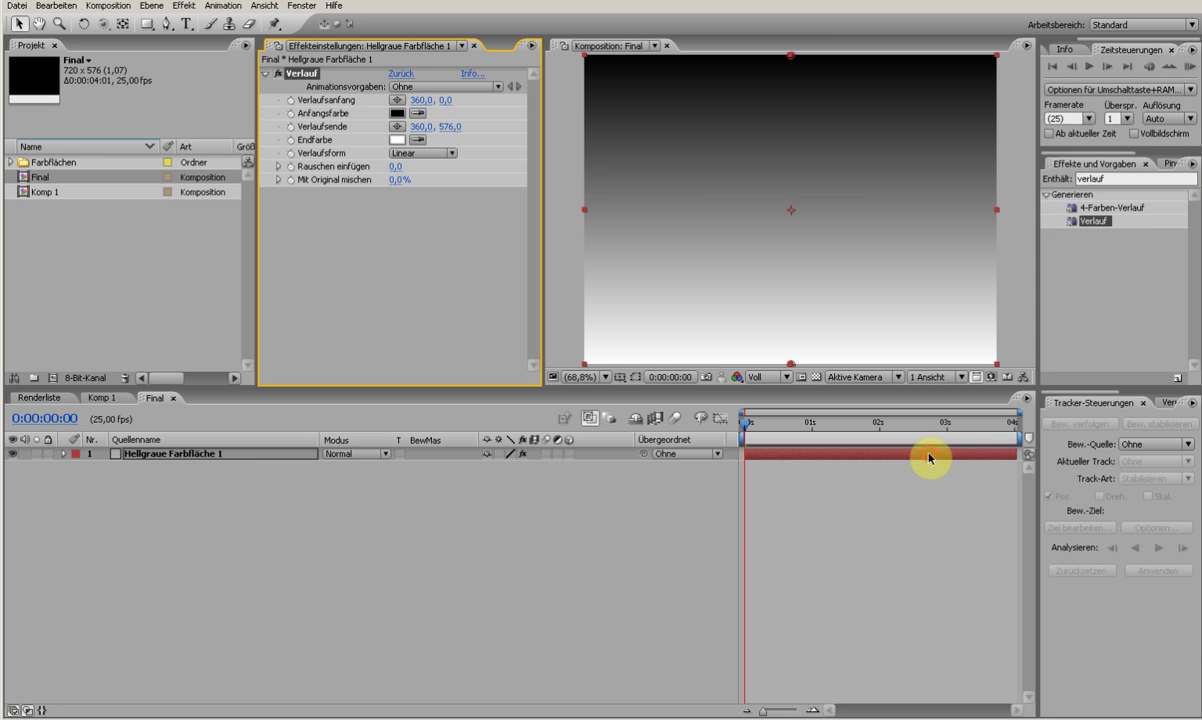
{"action": "left_click", "coordinate": [397, 140]}
{"action": "left_click_drag", "start_coordinate": [263, 279], "coordinate": [94, 376]}
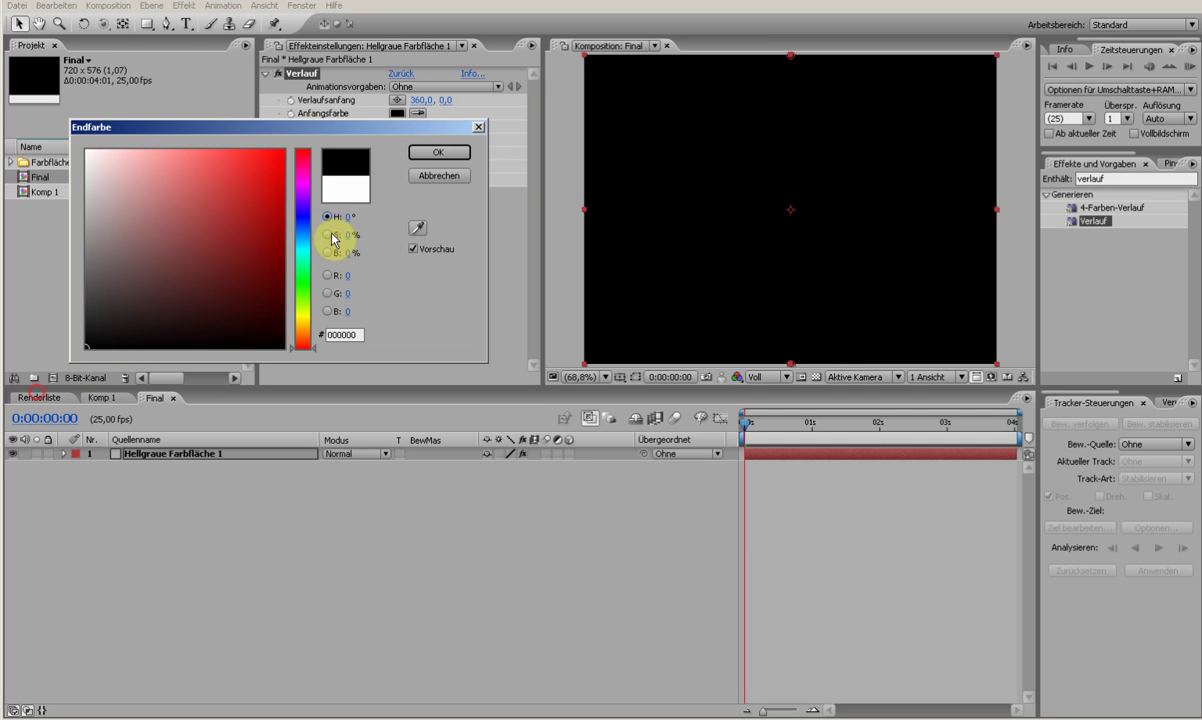
{"action": "left_click", "coordinate": [427, 152]}
{"action": "left_click", "coordinate": [397, 113]}
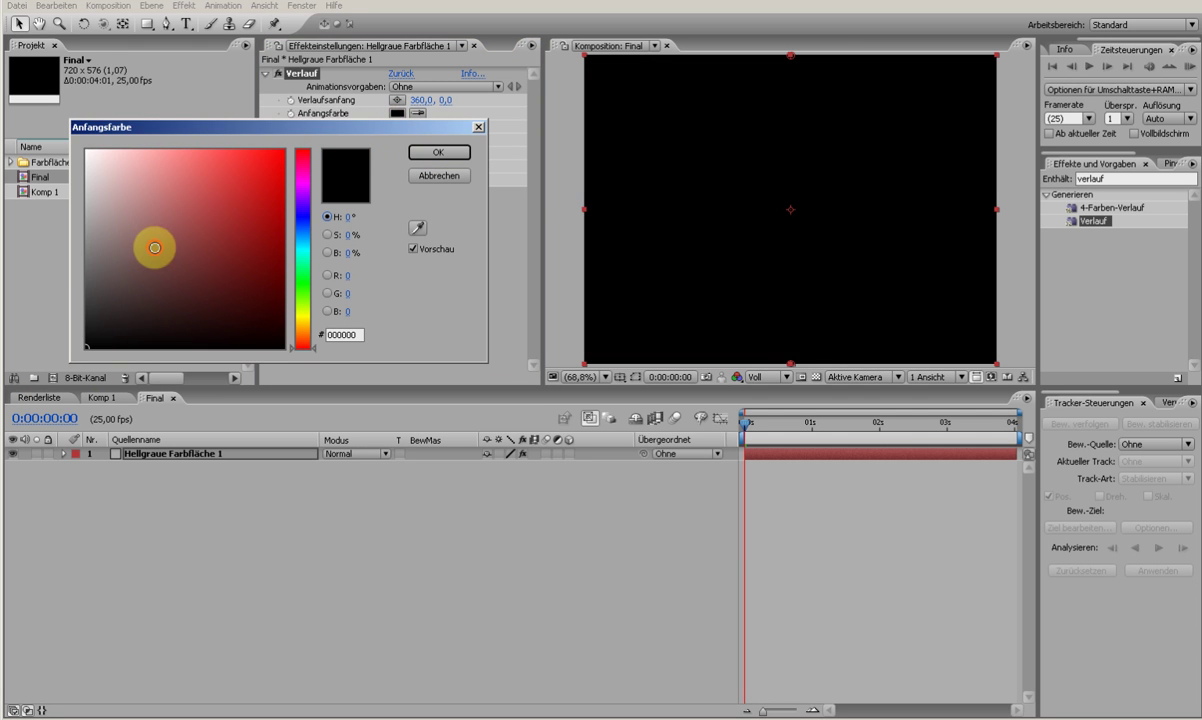
{"action": "left_click_drag", "start_coordinate": [155, 247], "coordinate": [70, 260]}
{"action": "left_click", "coordinate": [433, 153]}
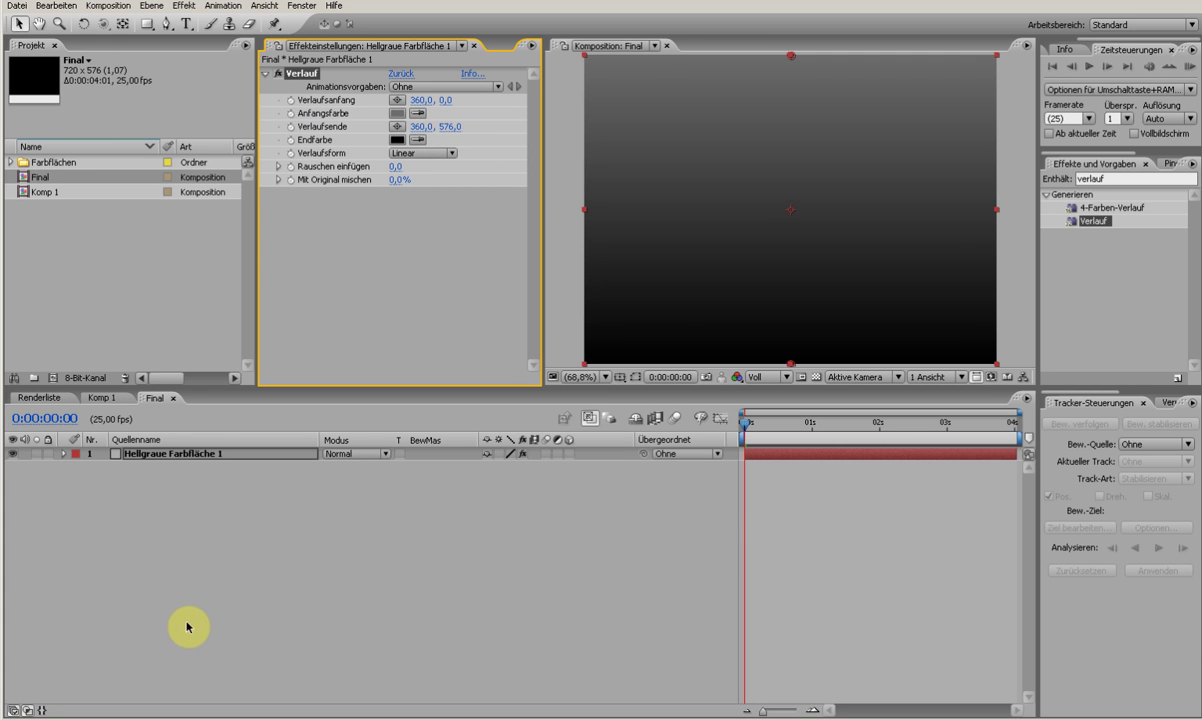
{"action": "left_click", "coordinate": [101, 397]}
Paste the TEXT layer into Final and delete its CC Light Sweep and CC Light Rays effects
{"action": "left_click", "coordinate": [136, 455]}
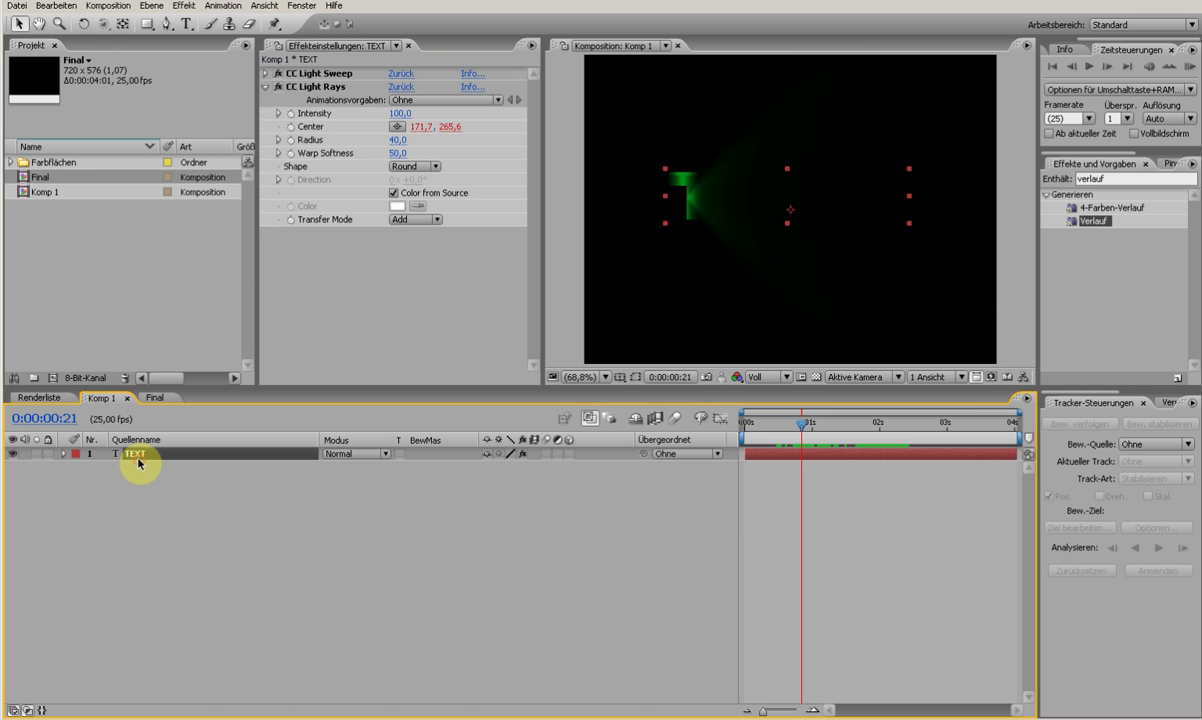
{"action": "left_click", "coordinate": [158, 397]}
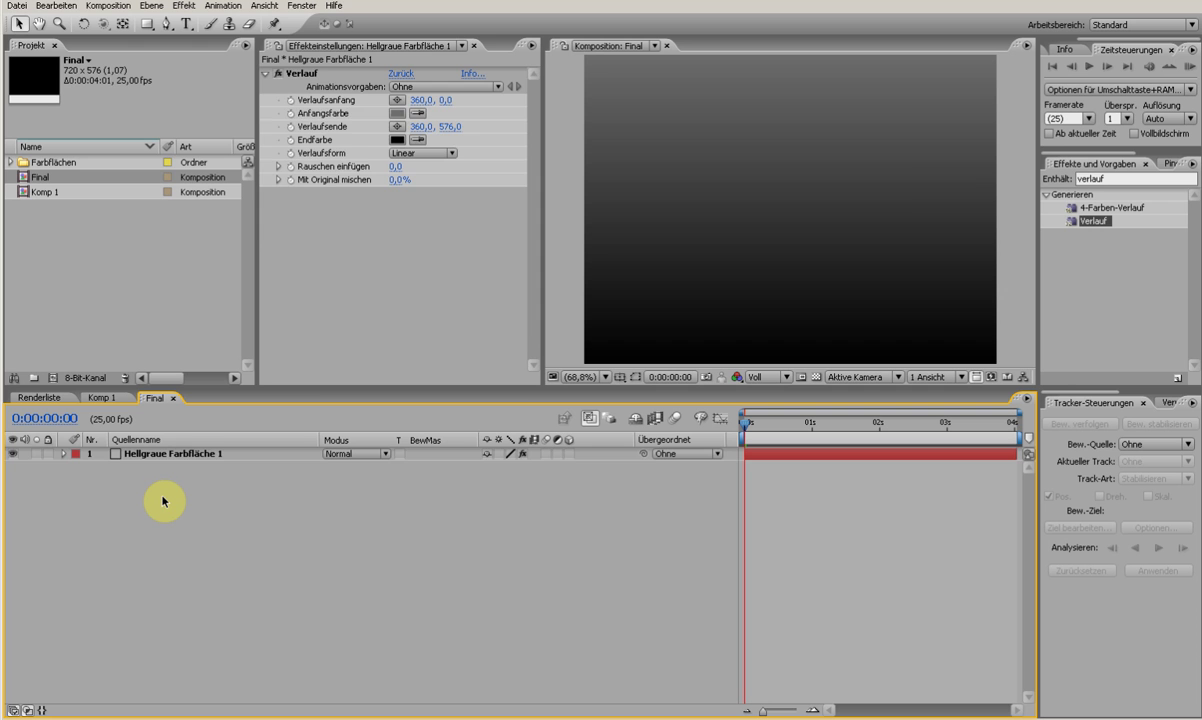
{"action": "key", "text": "ctrl+v"}
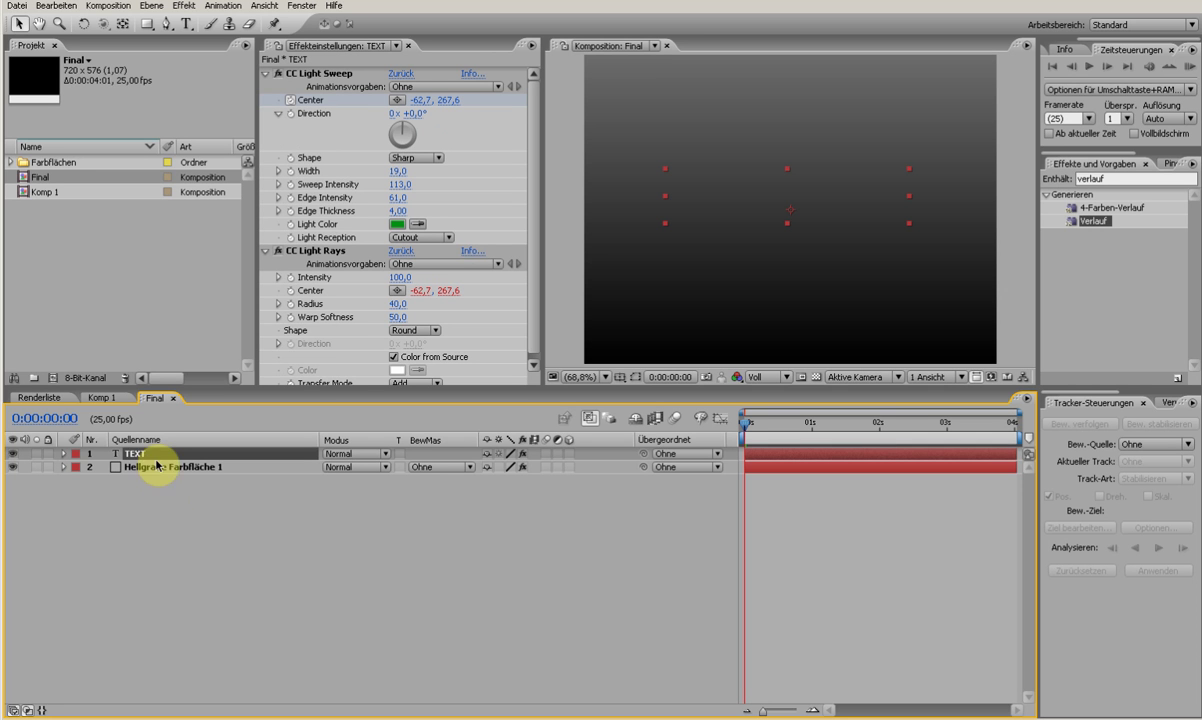
{"action": "left_click", "coordinate": [344, 74]}
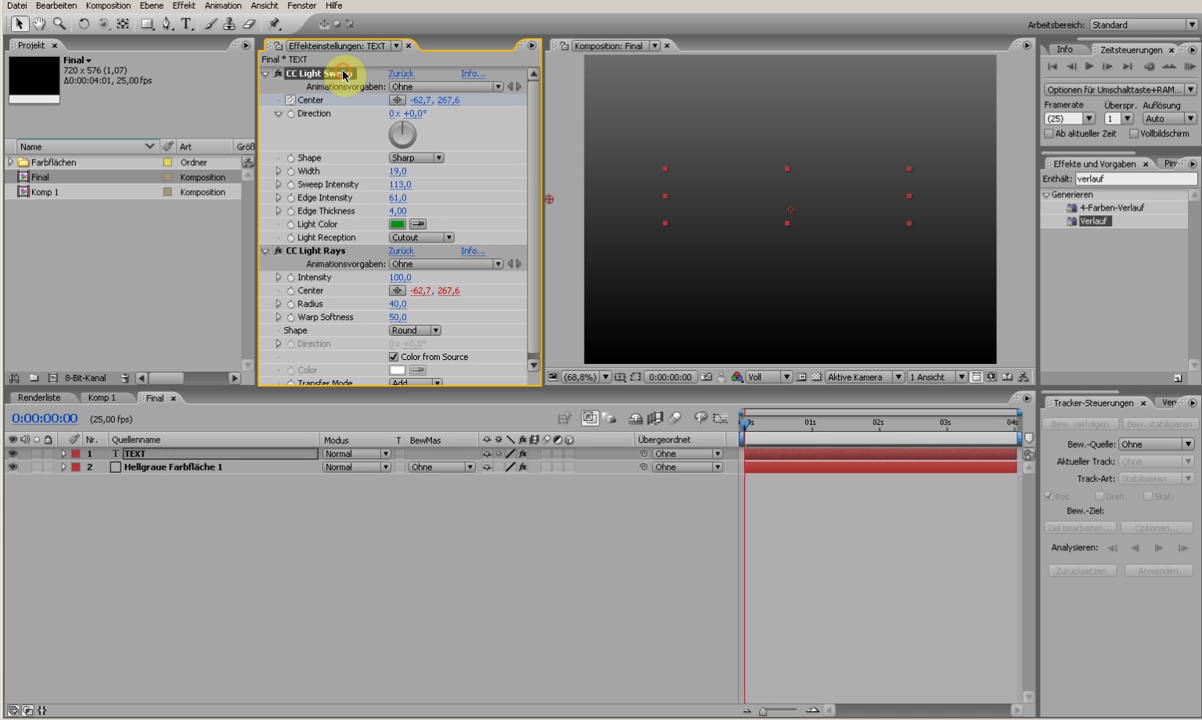
{"action": "key", "text": "Delete"}
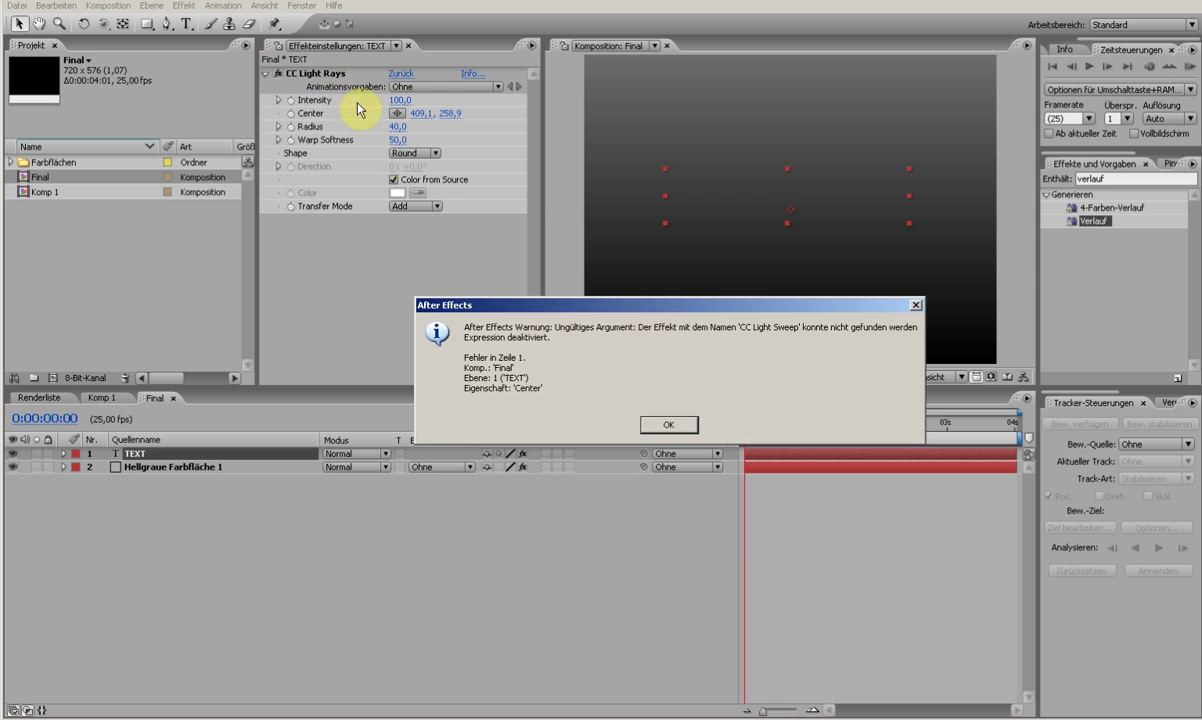
{"action": "left_click", "coordinate": [644, 424]}
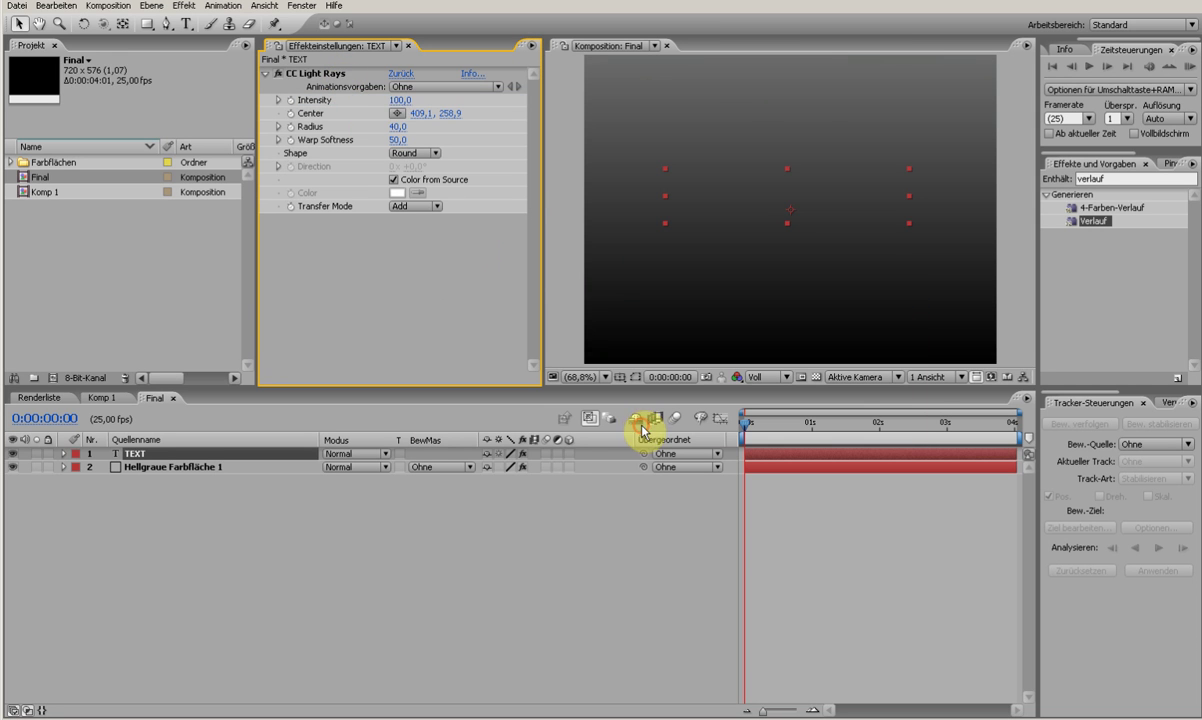
{"action": "left_click", "coordinate": [323, 74]}
{"action": "key", "text": "Delete"}
{"action": "left_click", "coordinate": [384, 547]}
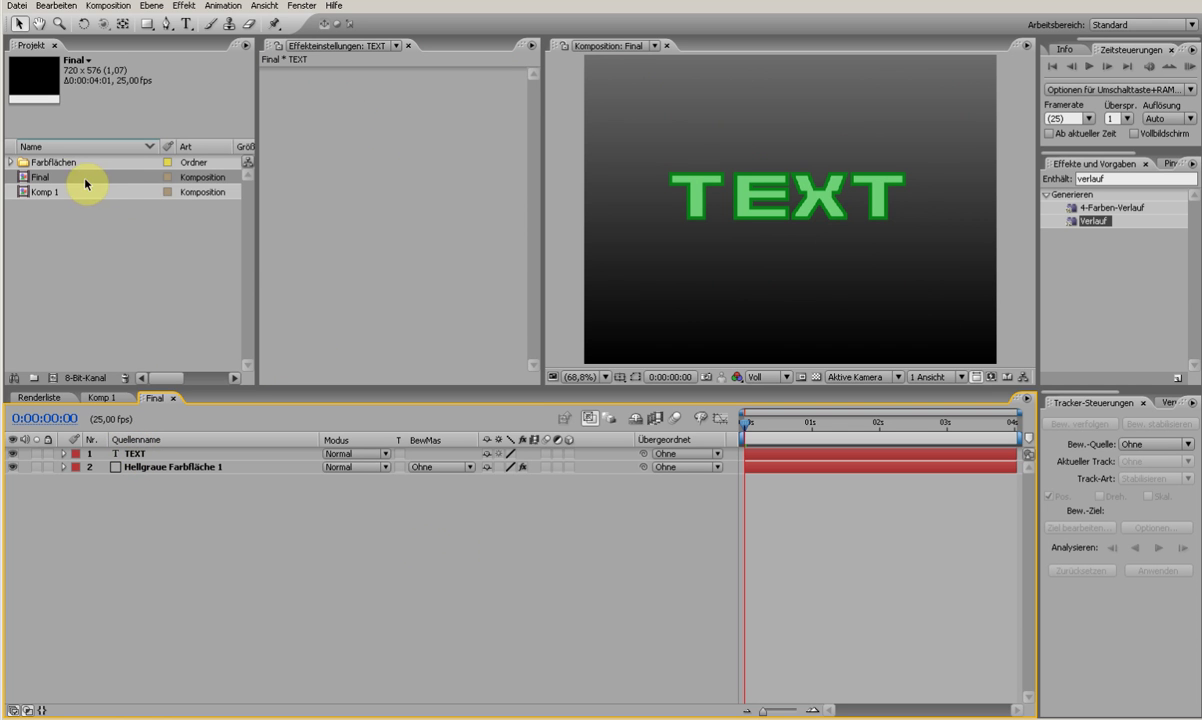
Nest Komp 1 as the top layer in Final and preview up to two seconds
{"action": "left_click_drag", "start_coordinate": [48, 198], "coordinate": [129, 461]}
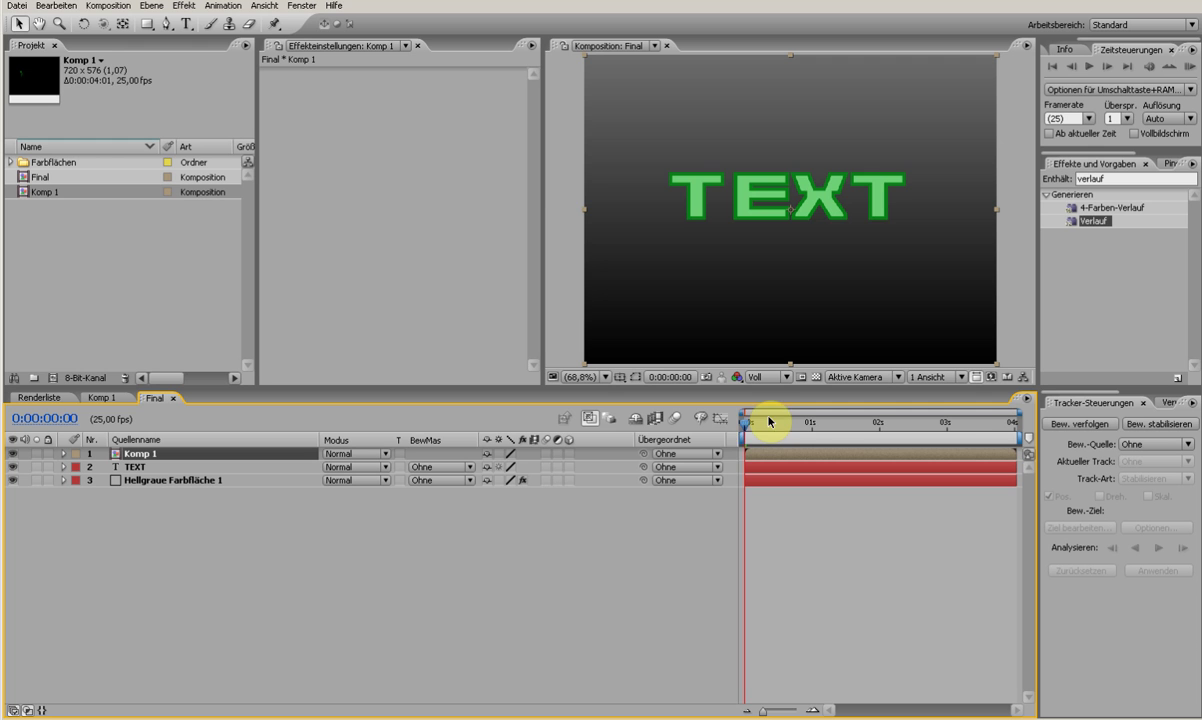
{"action": "left_click_drag", "start_coordinate": [745, 430], "coordinate": [833, 450]}
{"action": "left_click", "coordinate": [157, 514]}
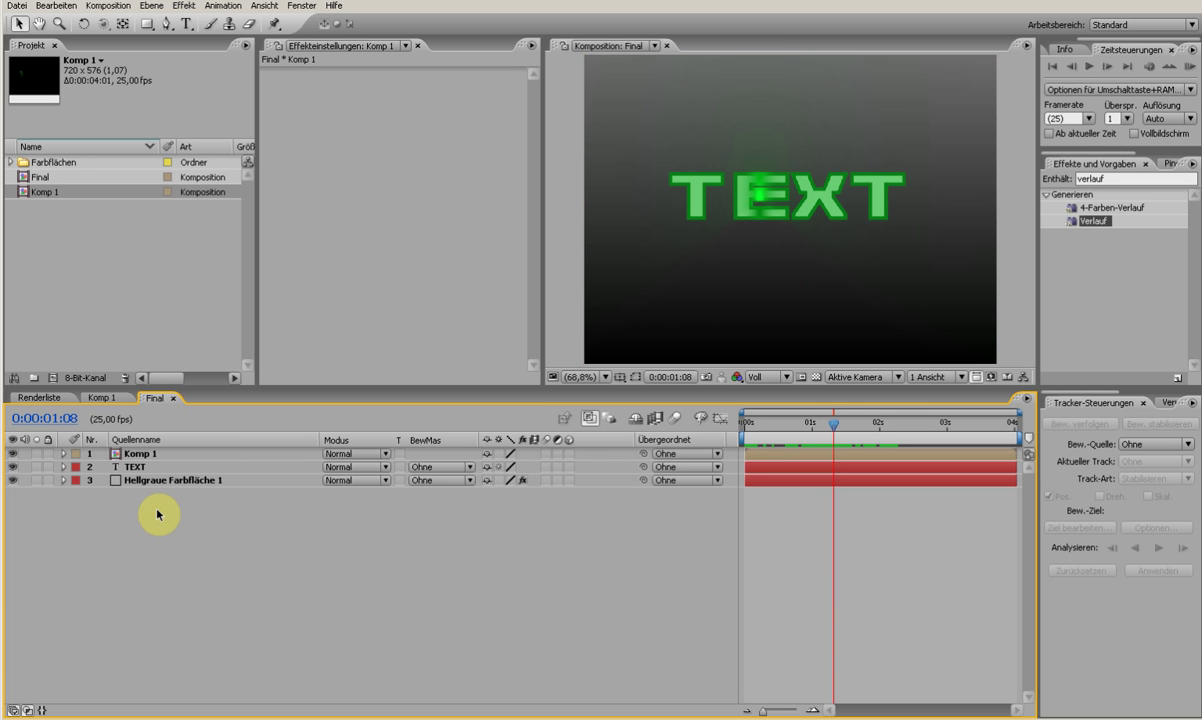
Search the effects for 'blendenf' and pick the Blendenflecke lens flare
{"action": "left_click", "coordinate": [1090, 178]}
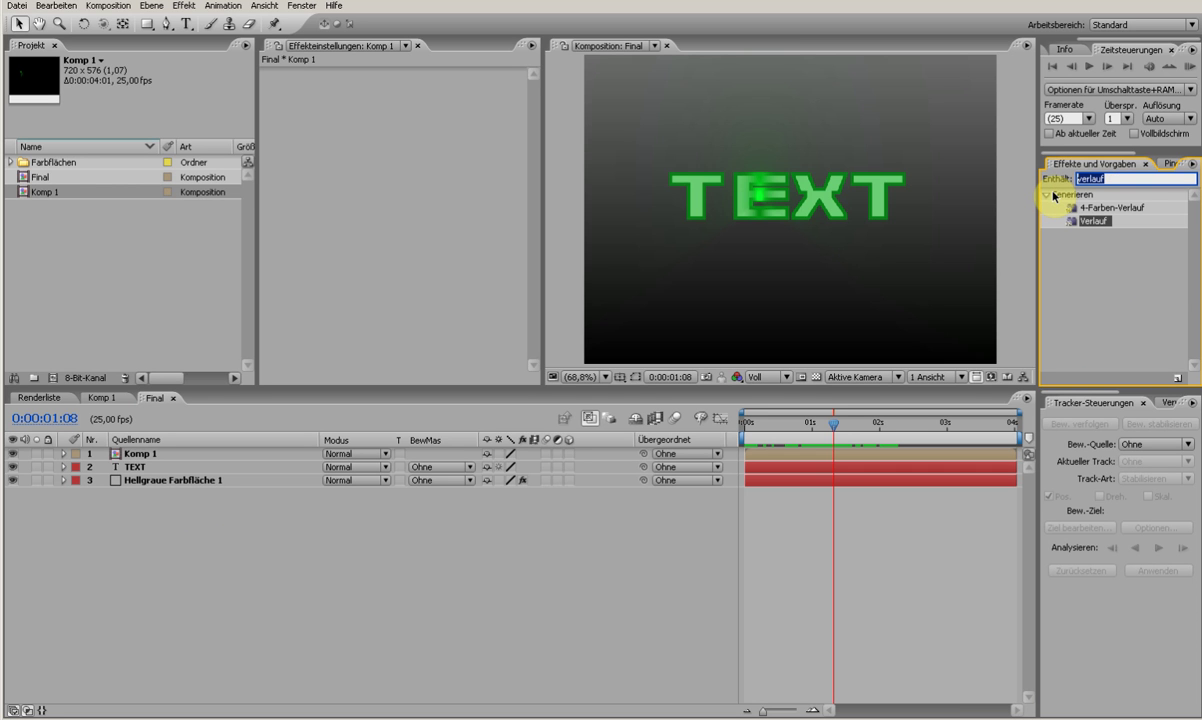
{"action": "type", "text": "blenden"}
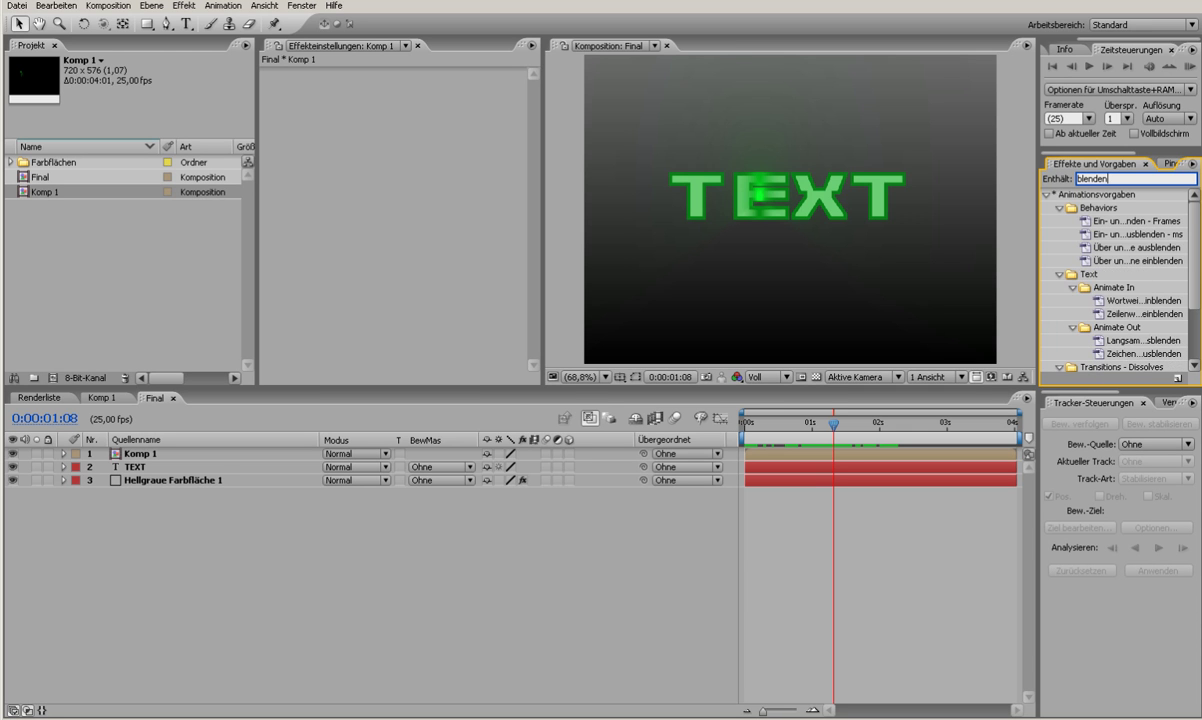
{"action": "type", "text": "fle"}
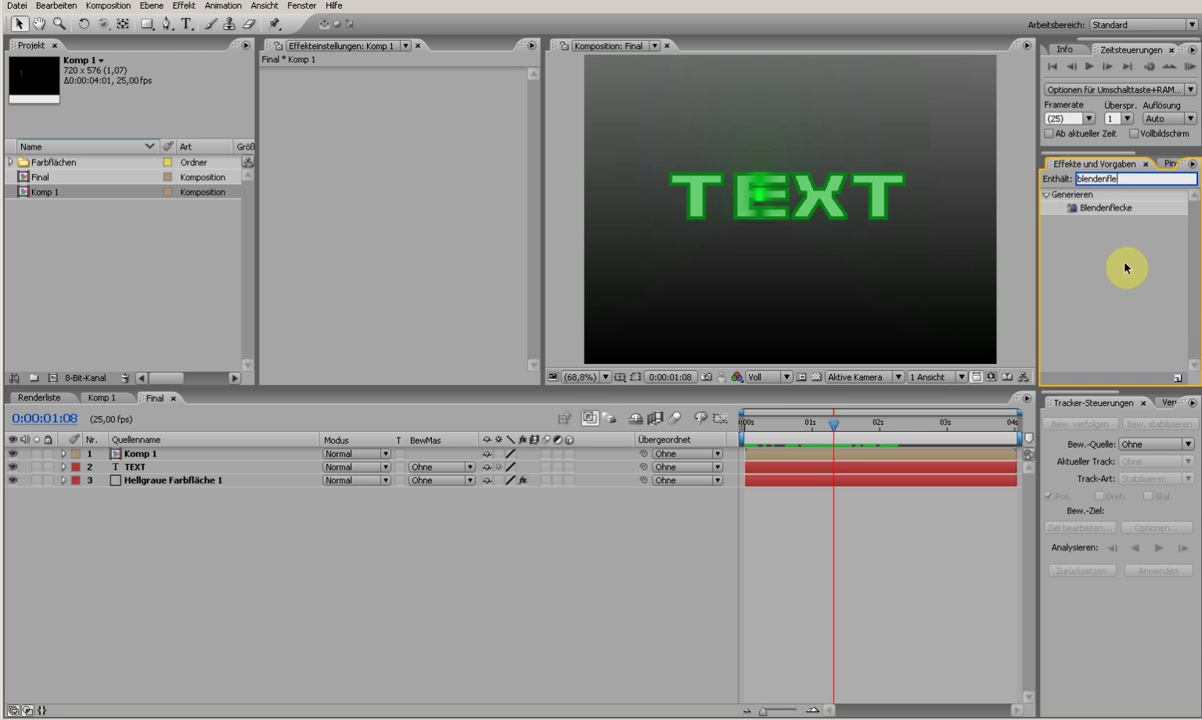
{"action": "mouse_move", "coordinate": [1103, 216]}
{"action": "left_mouse_down"}
{"action": "mouse_move", "coordinate": [1065, 260]}
{"action": "mouse_move", "coordinate": [1093, 218]}
{"action": "left_mouse_up"}
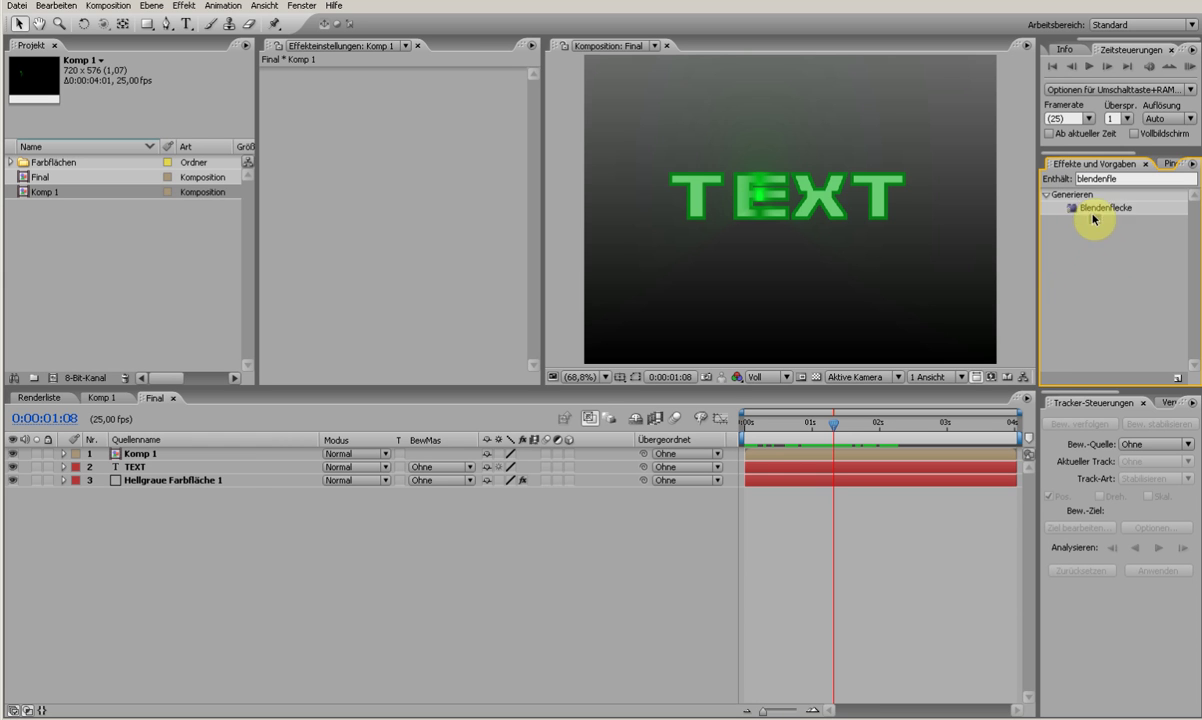
Create an adjustment layer in Final, apply Blendenflecke, and set Objektivart to 105 mm
{"action": "right_click", "coordinate": [524, 622]}
{"action": "mouse_move", "coordinate": [668, 632]}
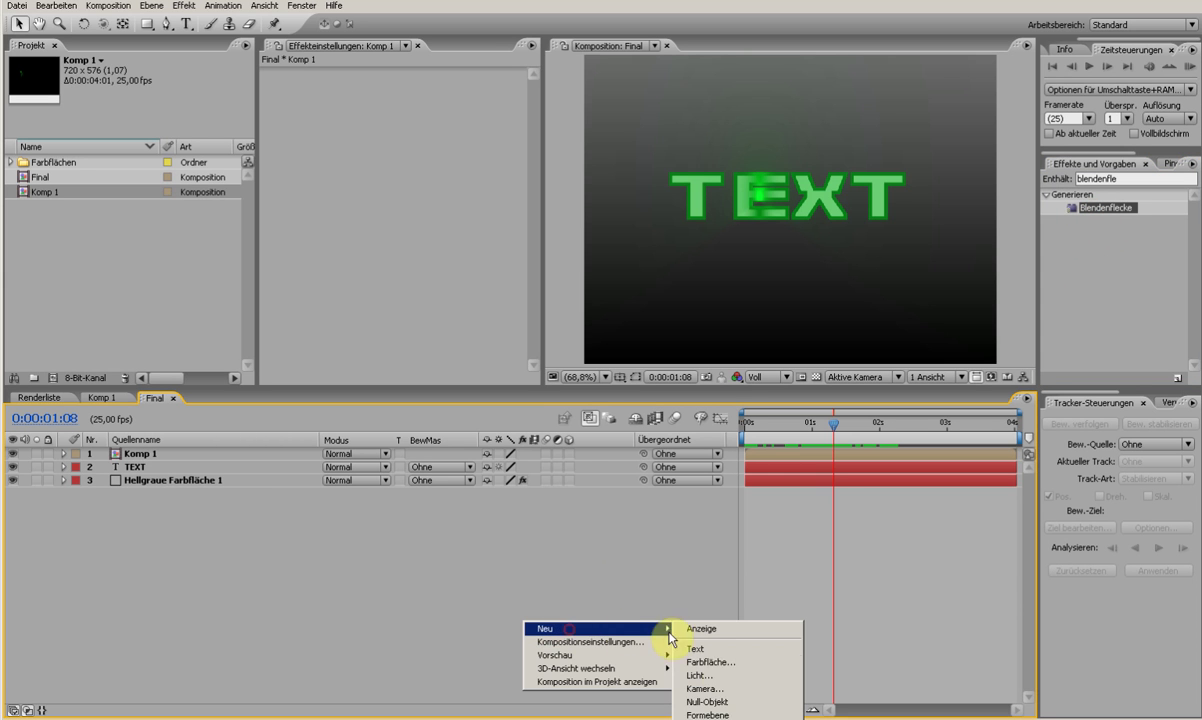
{"action": "left_click", "coordinate": [738, 718]}
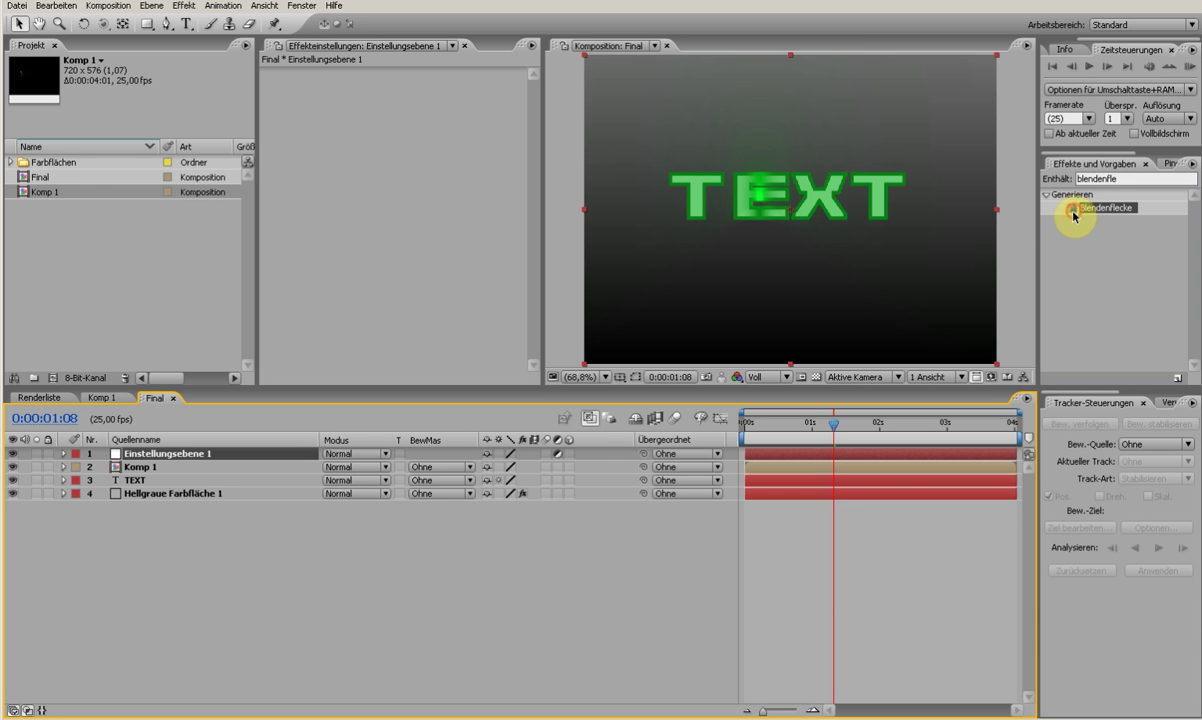
{"action": "left_click_drag", "start_coordinate": [1074, 214], "coordinate": [897, 459]}
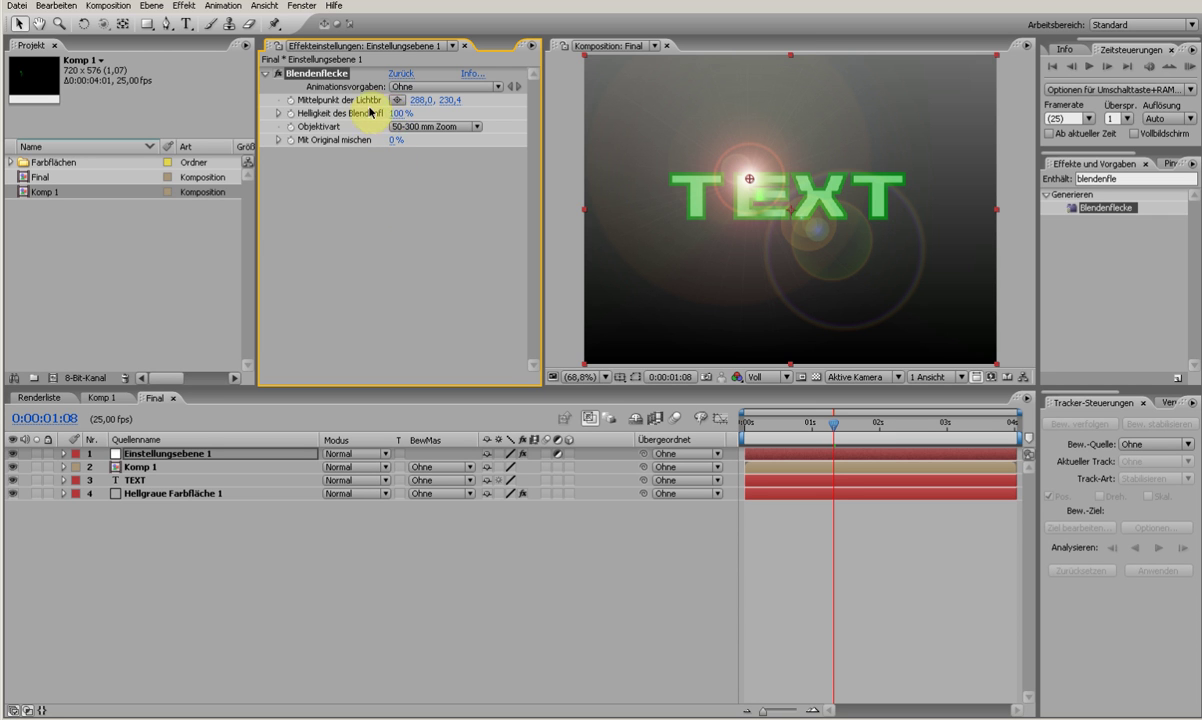
{"action": "left_click", "coordinate": [410, 127]}
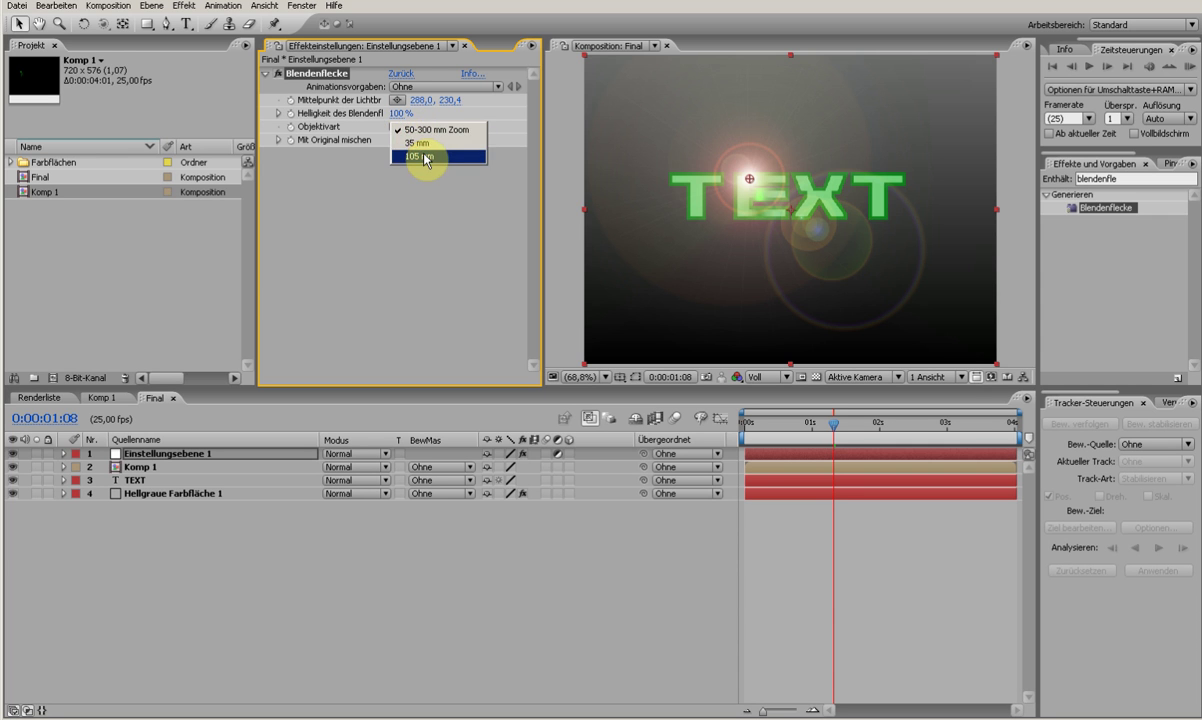
{"action": "left_click", "coordinate": [425, 157]}
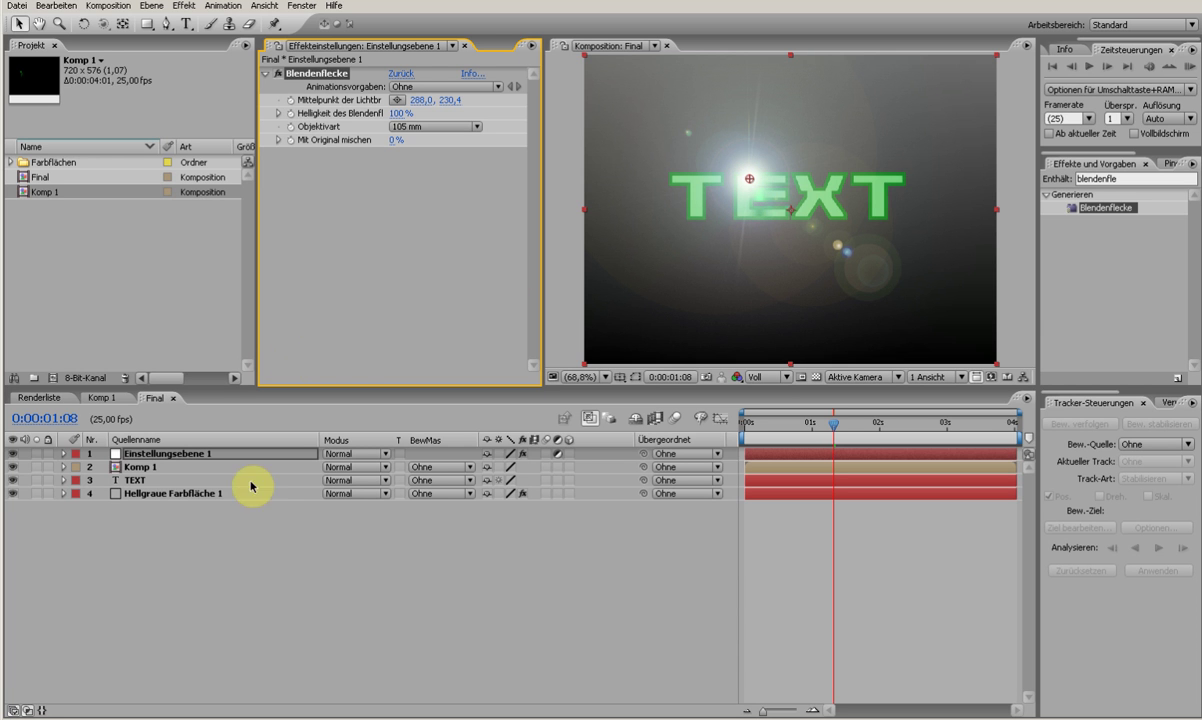
Check the TEXT layer's CC Light Sweep effect in Komp 1, then return to Final
{"action": "left_click", "coordinate": [110, 399]}
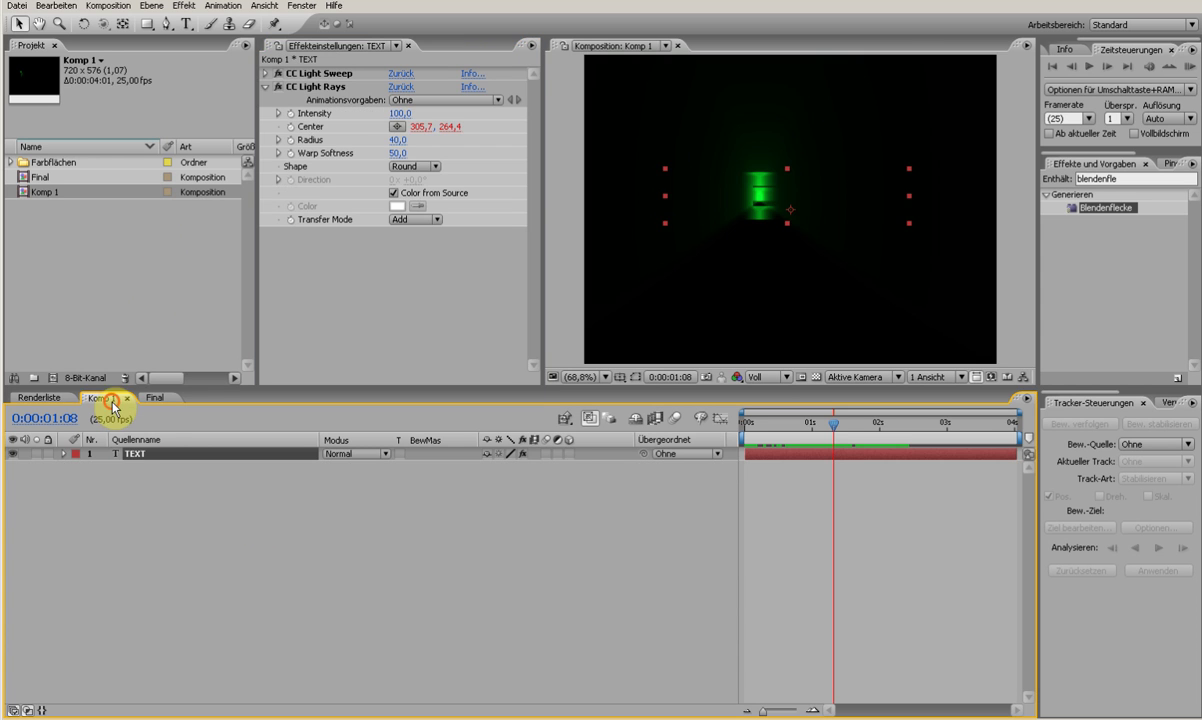
{"action": "left_click", "coordinate": [64, 454]}
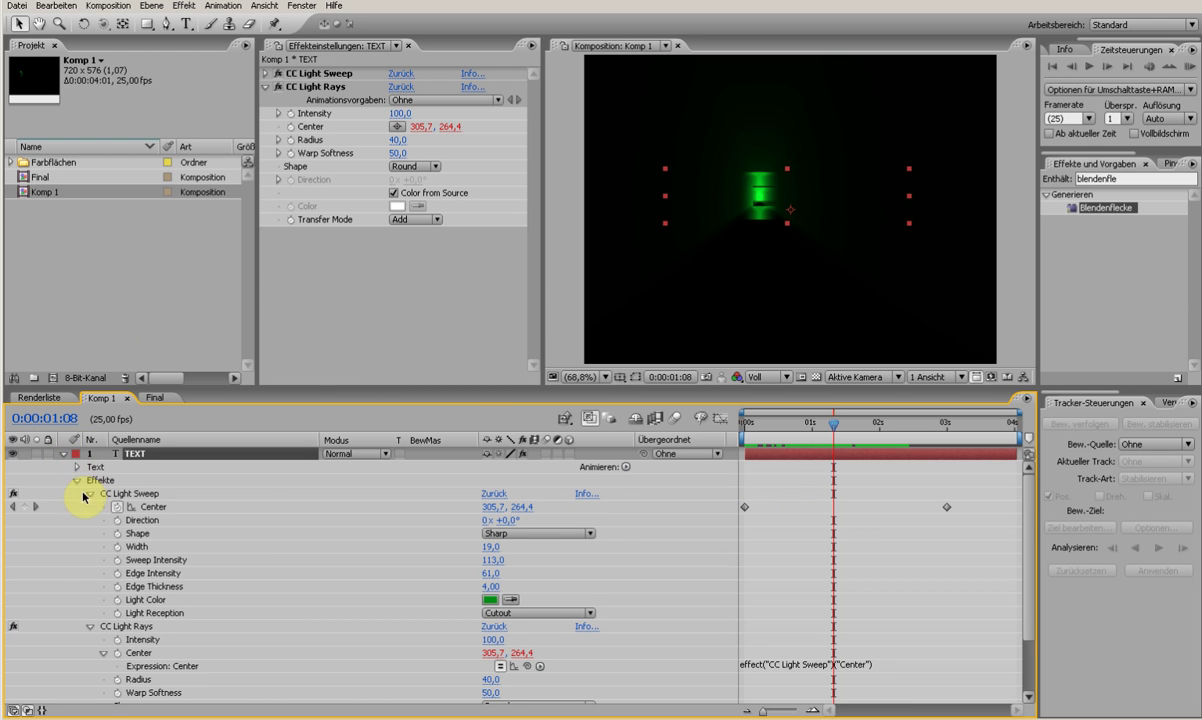
{"action": "left_click", "coordinate": [78, 484]}
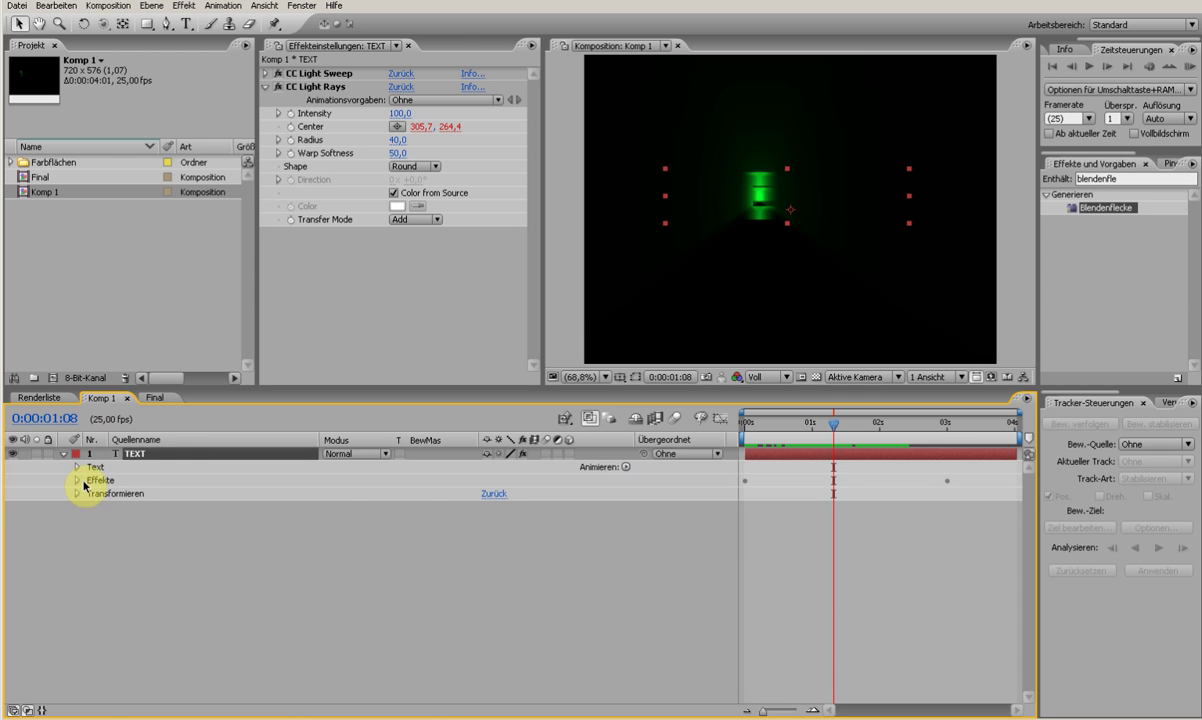
{"action": "left_click", "coordinate": [158, 400]}
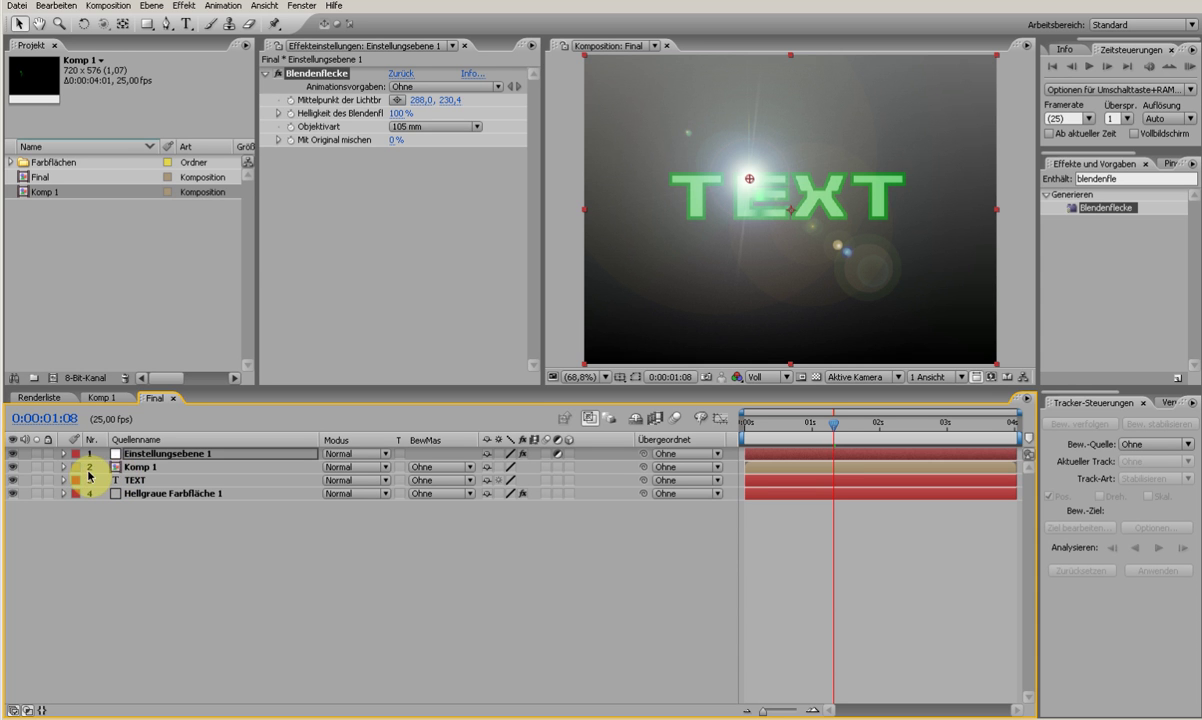
Expand the property groups of adjustment layer Einstellungsebene 1 in the Final comp
{"action": "left_click", "coordinate": [145, 454]}
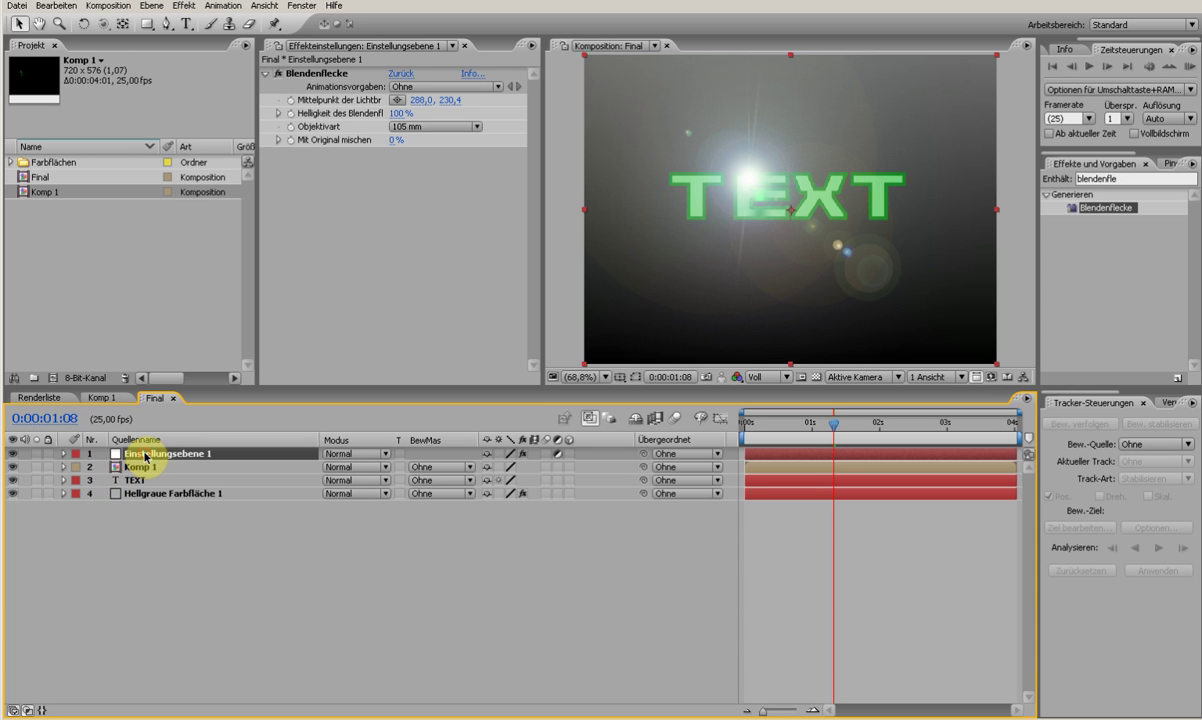
{"action": "left_click", "coordinate": [64, 454]}
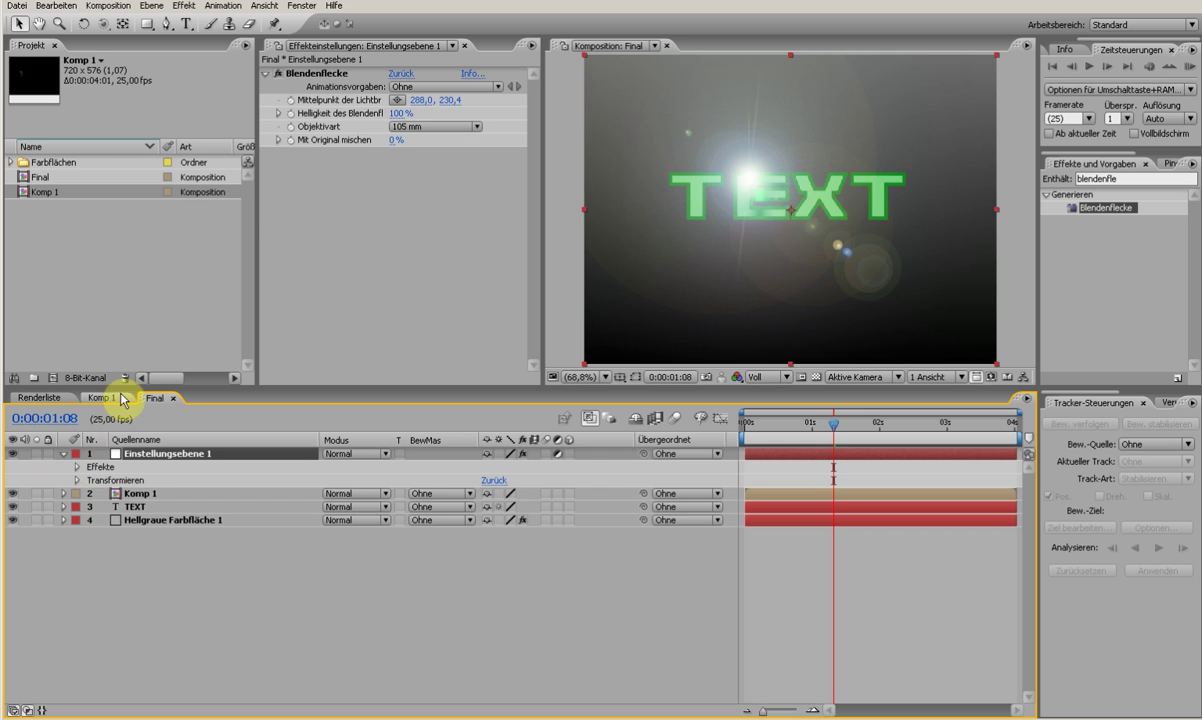
{"action": "left_click", "coordinate": [96, 397]}
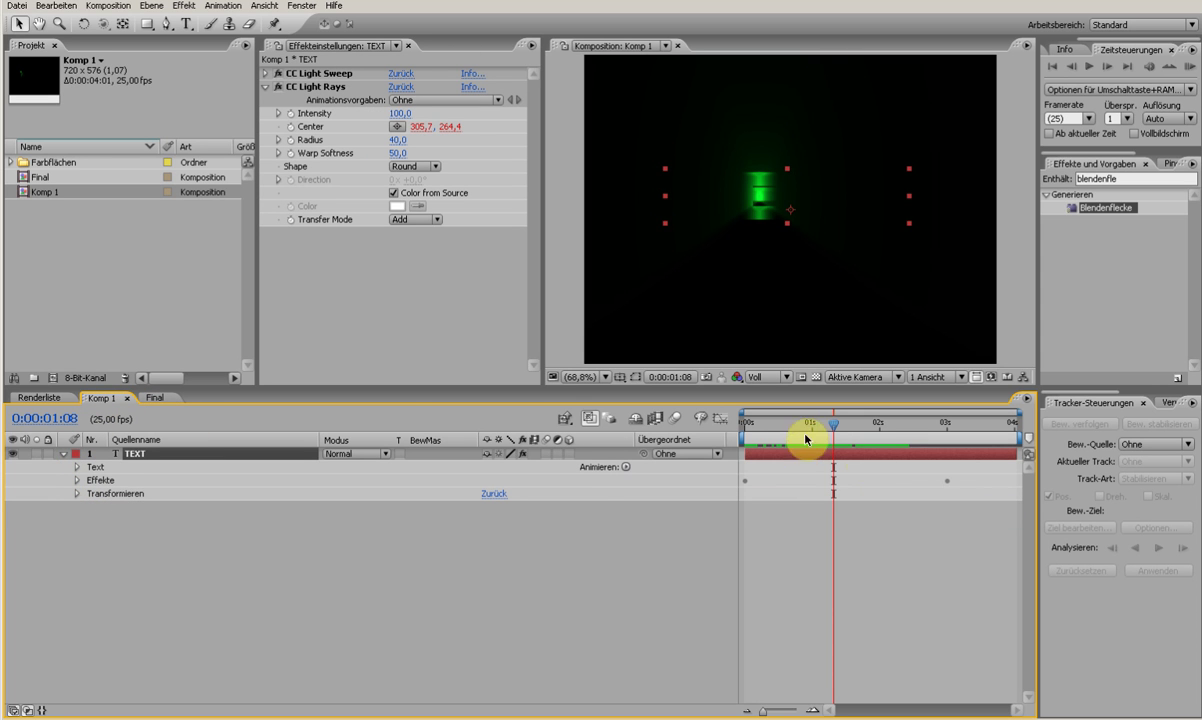
{"action": "left_click", "coordinate": [158, 398]}
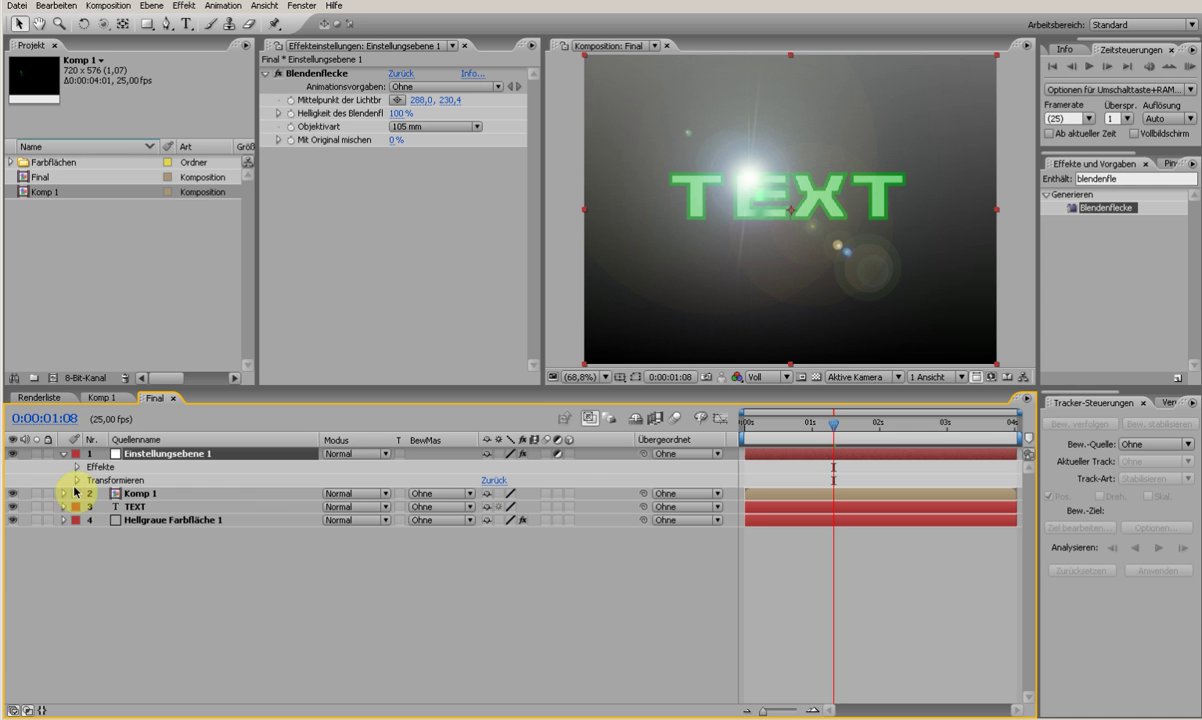
Reveal the Blendenflecke properties, with its flare centre at 288,0, 230,4, then deselect the layer
{"action": "left_click", "coordinate": [76, 467]}
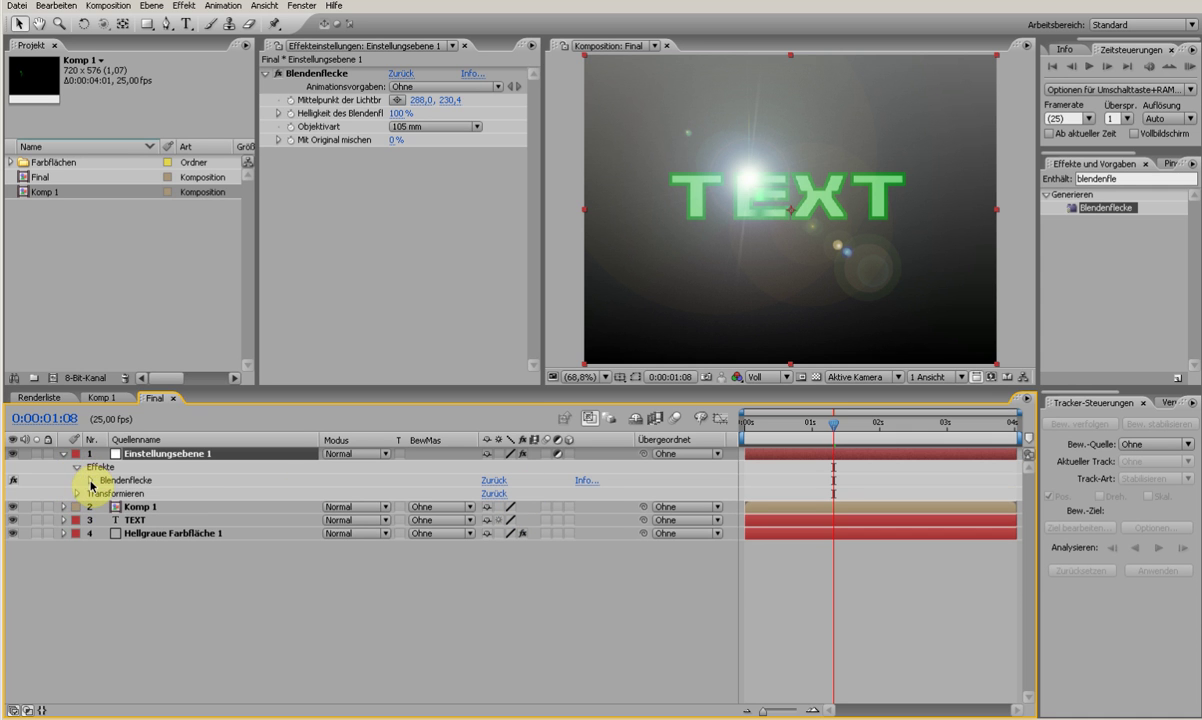
{"action": "left_click", "coordinate": [90, 480]}
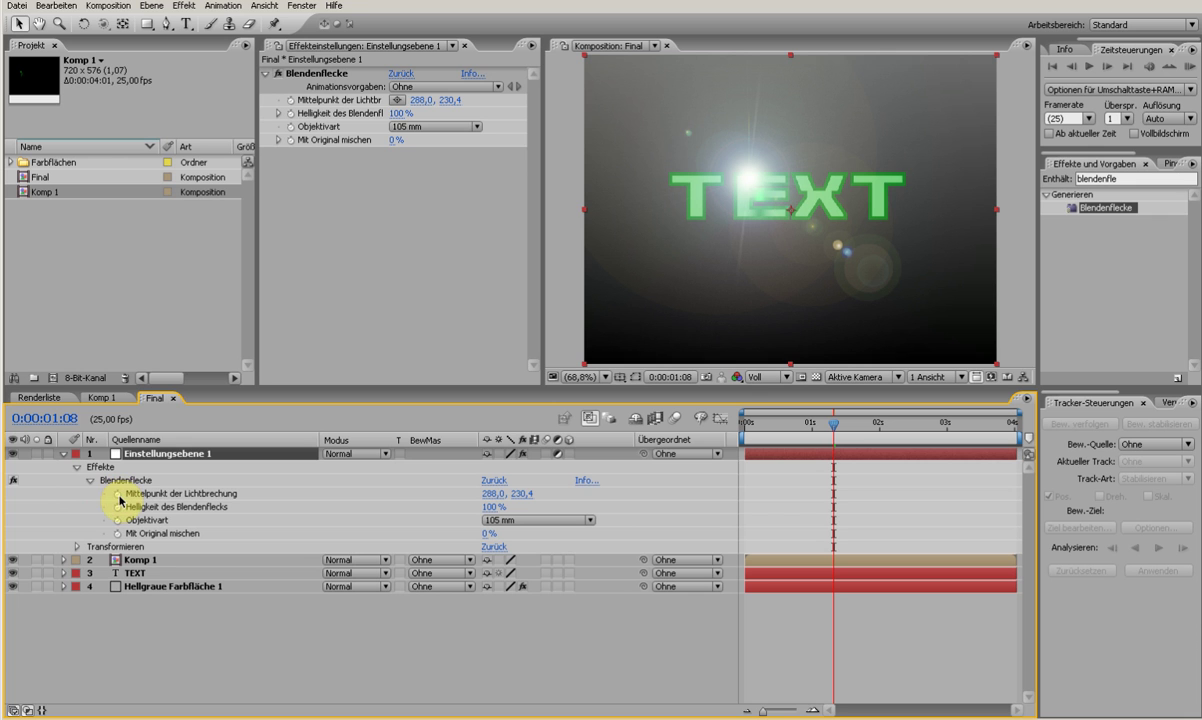
{"action": "left_click", "coordinate": [120, 500]}
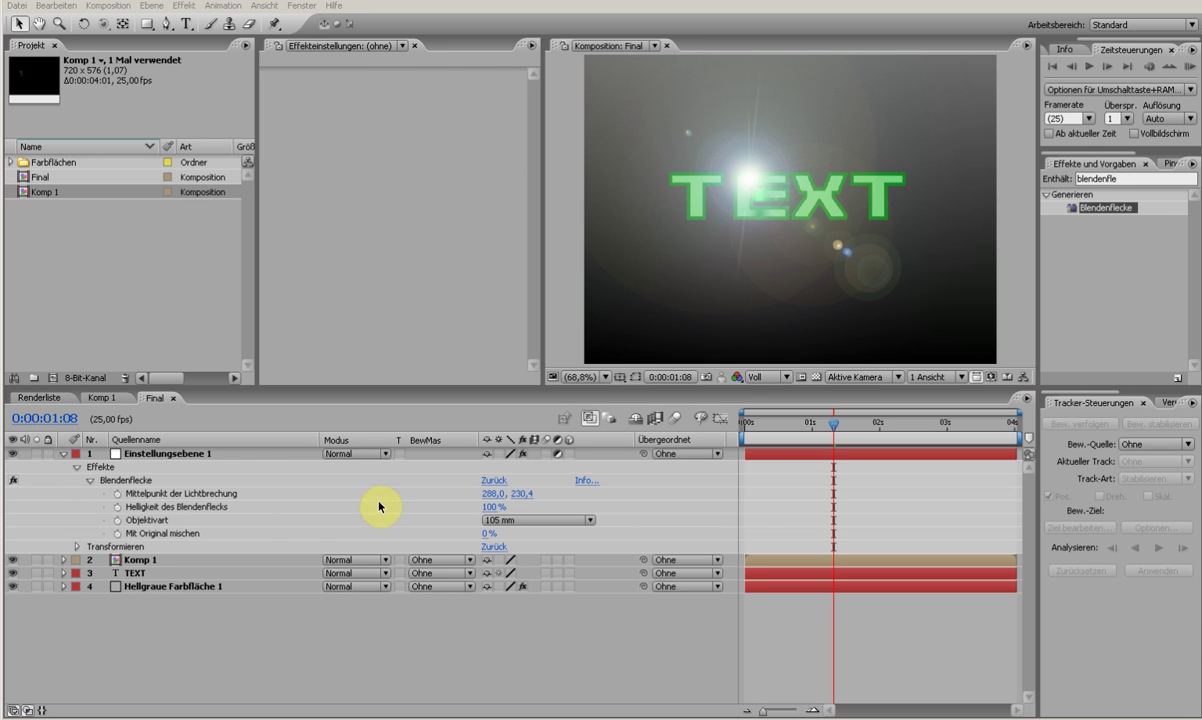
Drive the flare centre with expression comp("Komp 1").layer("TEXT").effect("CC Light Sweep")("Center")
{"action": "left_click", "coordinate": [120, 496], "text": "alt"}
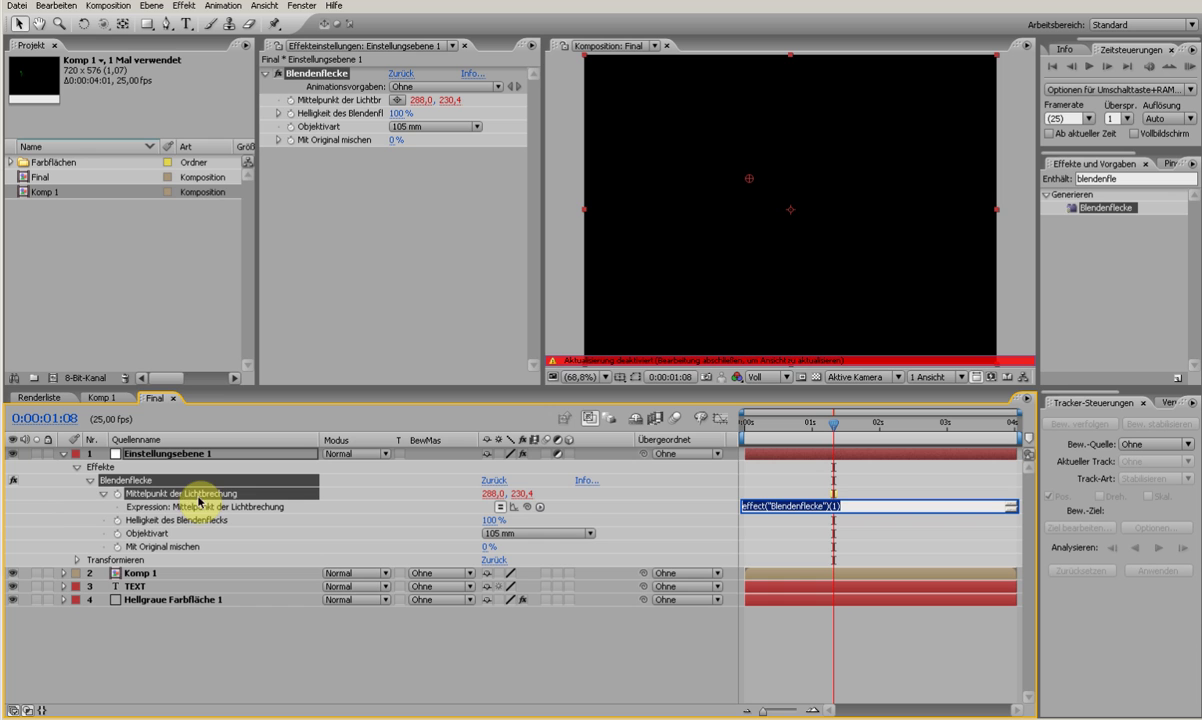
{"action": "type", "text": "co"}
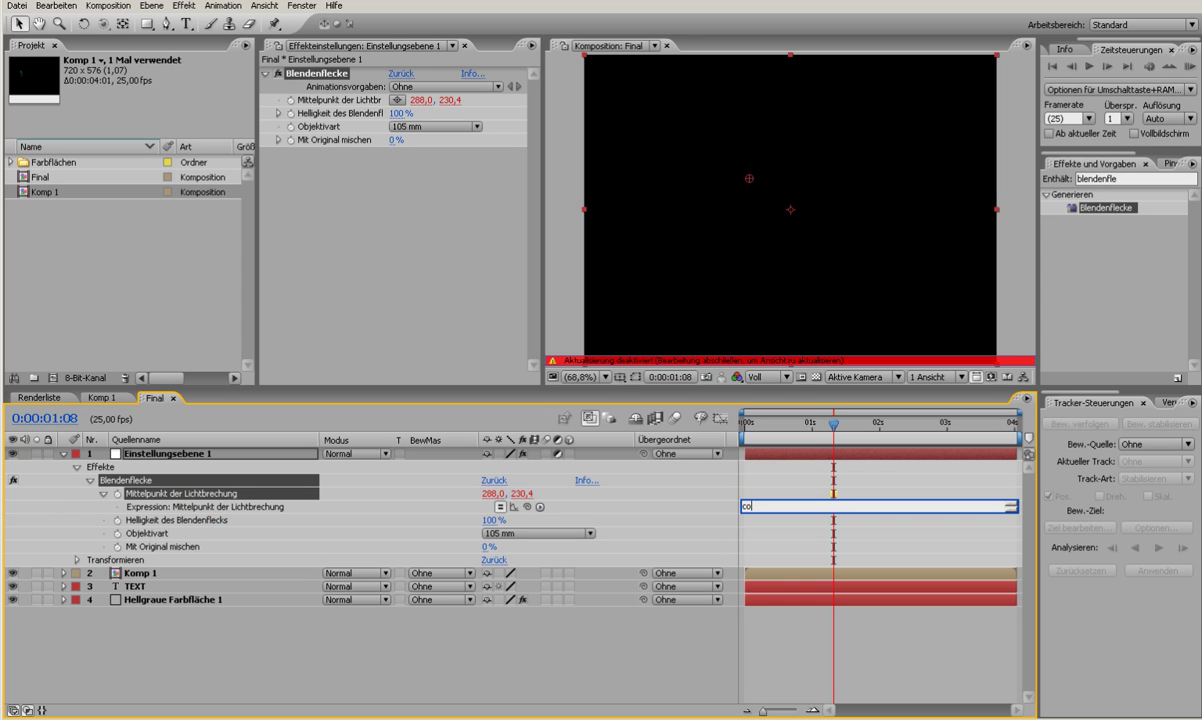
{"action": "type", "text": "mp(\""}
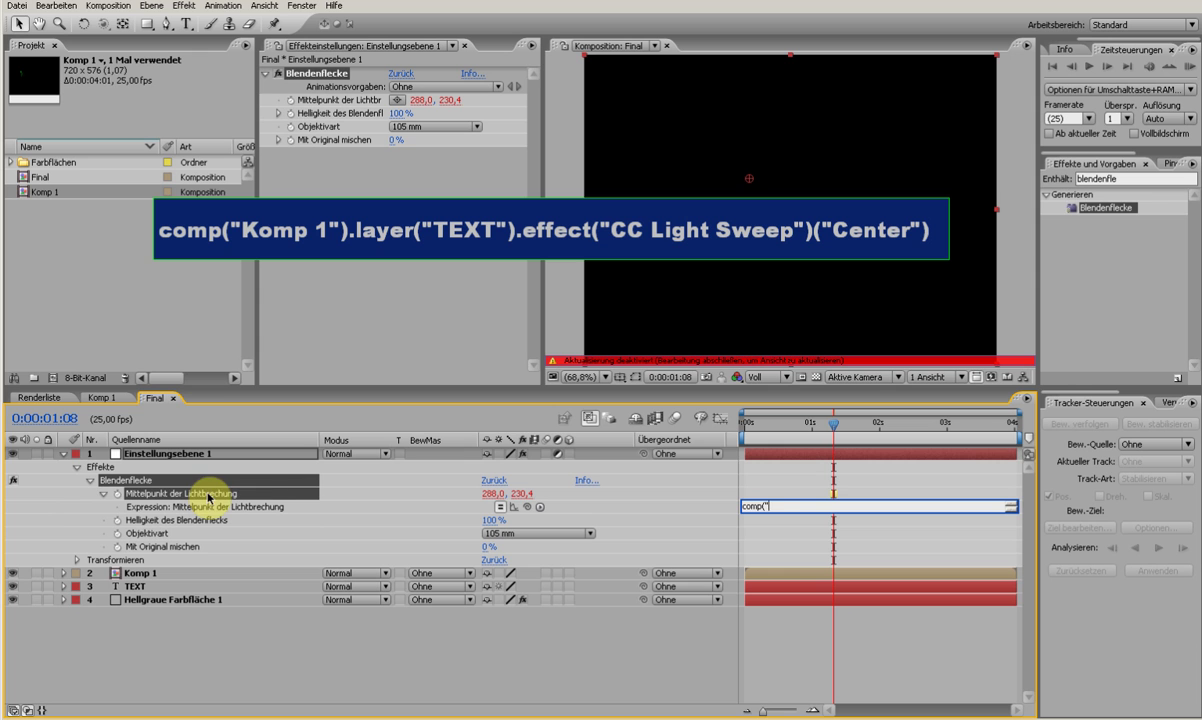
{"action": "type", "text": "Komp"}
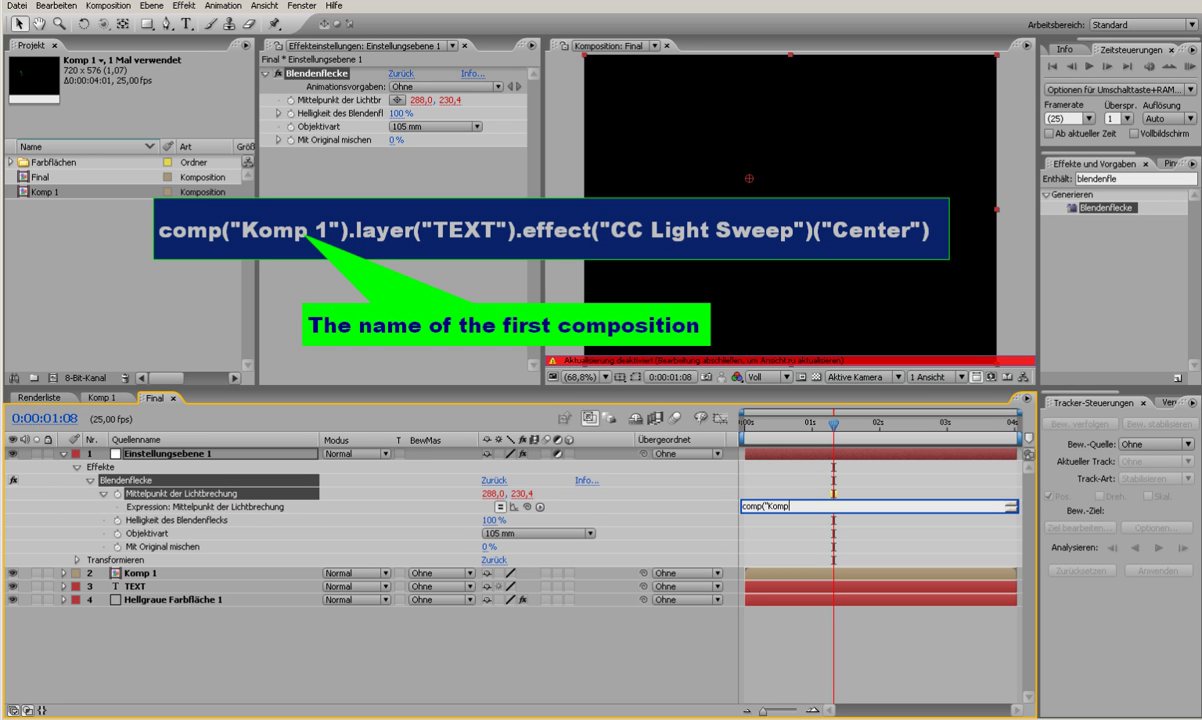
{"action": "type", "text": " 1"}
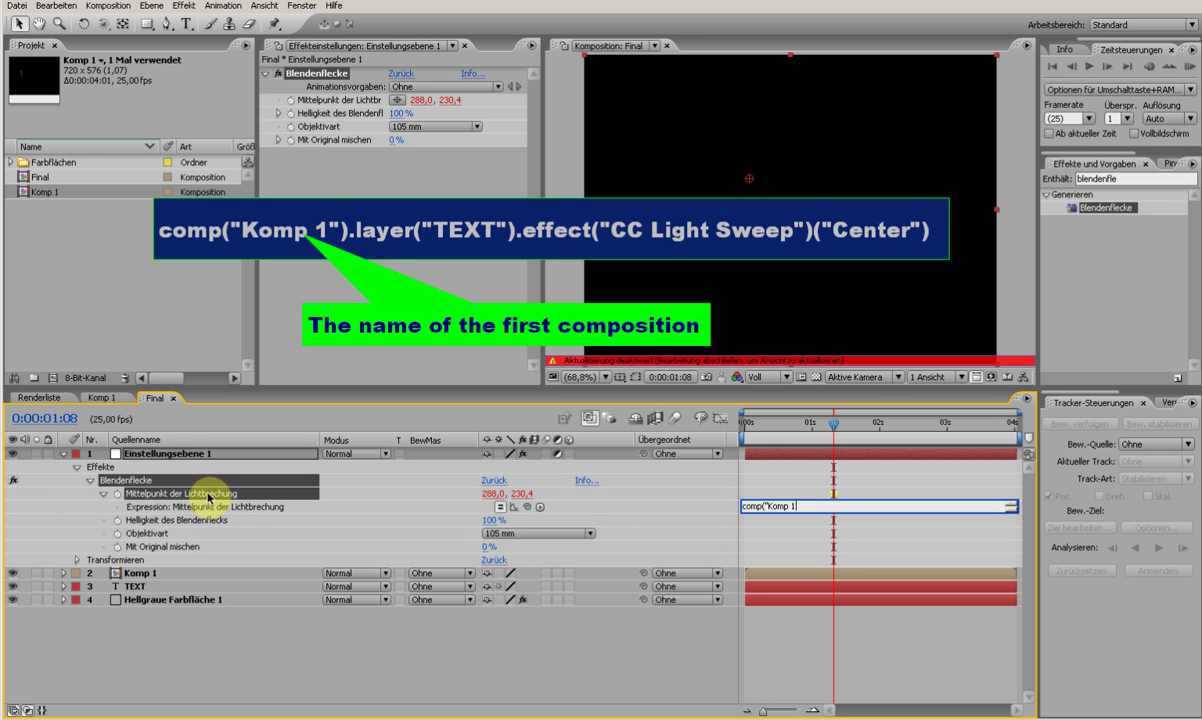
{"action": "type", "text": "\").lay"}
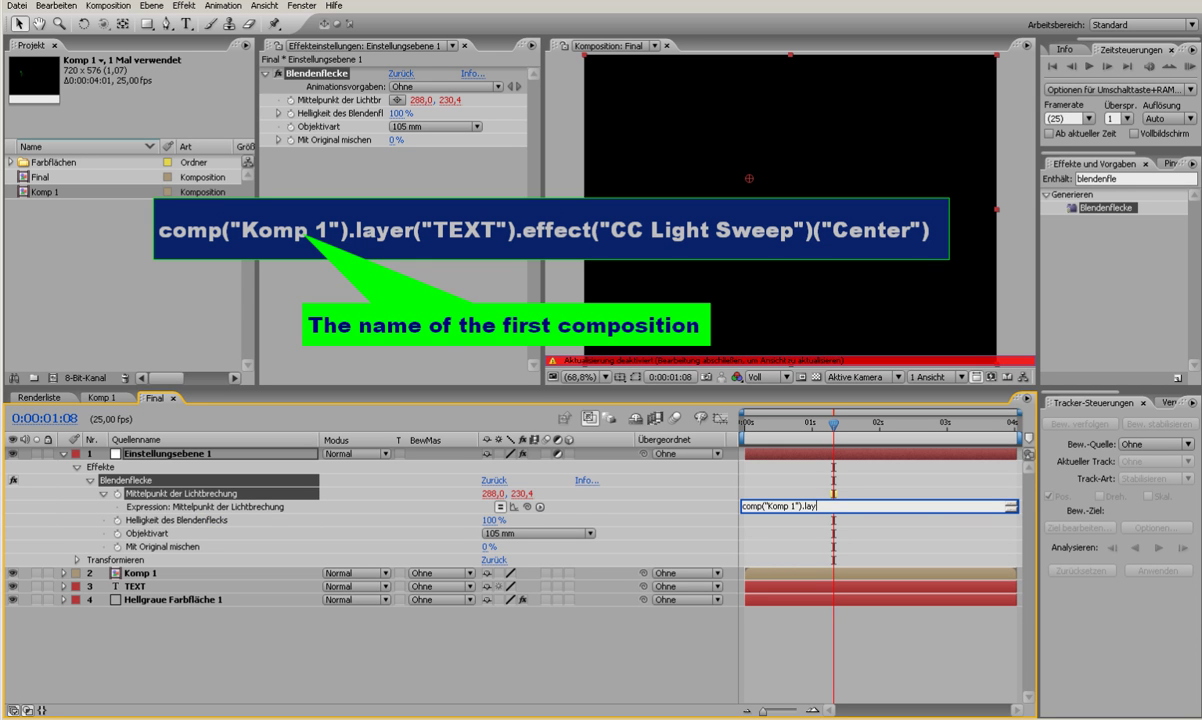
{"action": "type", "text": "er("}
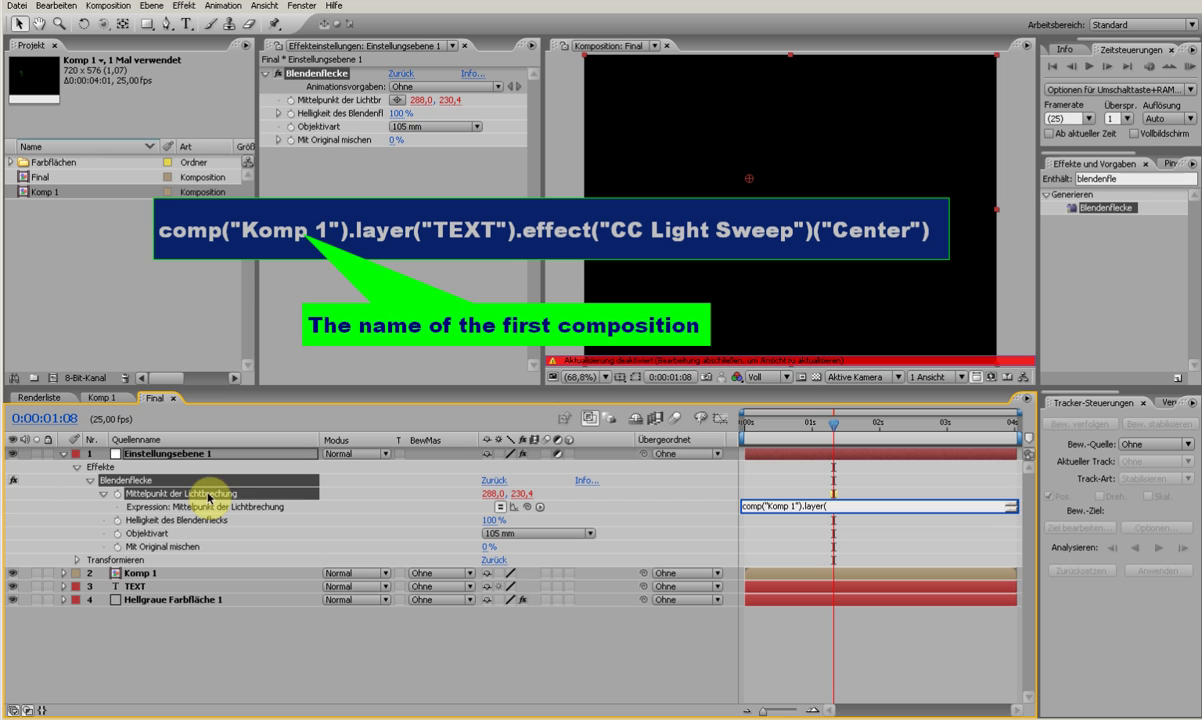
{"action": "type", "text": "\"TEXT"}
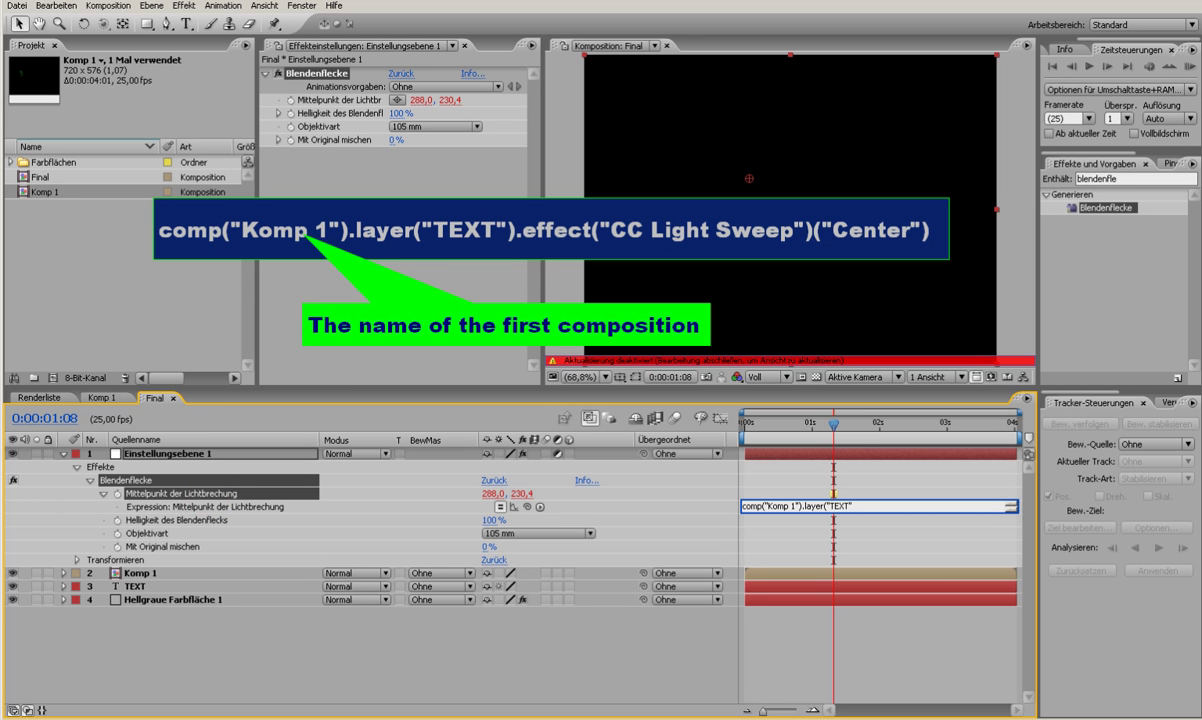
{"action": "type", "text": "\")"}
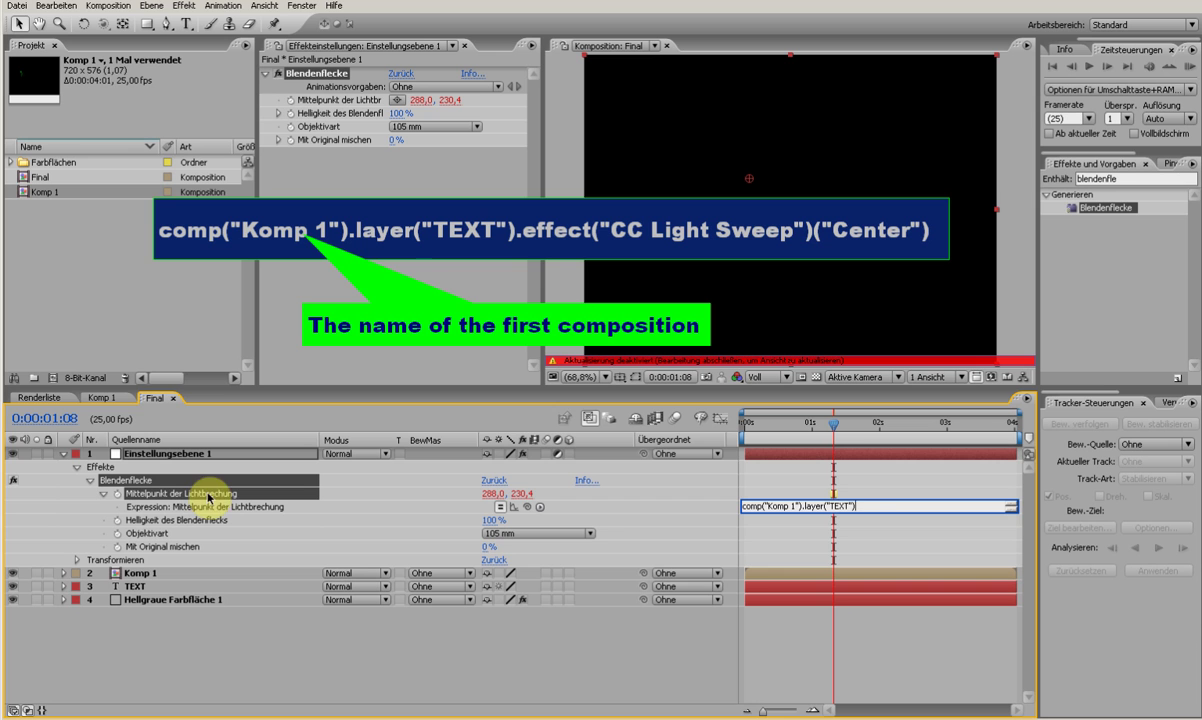
{"action": "type", "text": ".effect"}
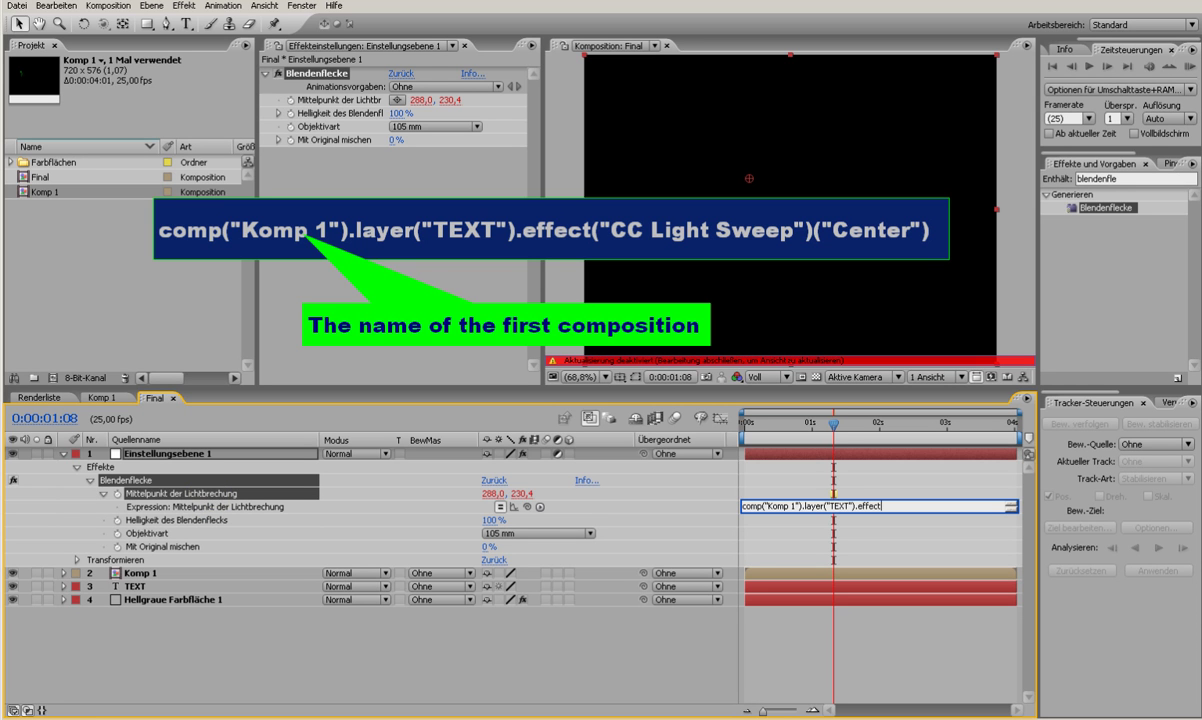
{"action": "type", "text": "(\"CC Light Sweep\""}
{"action": "type", "text": ")(\"Ce"}
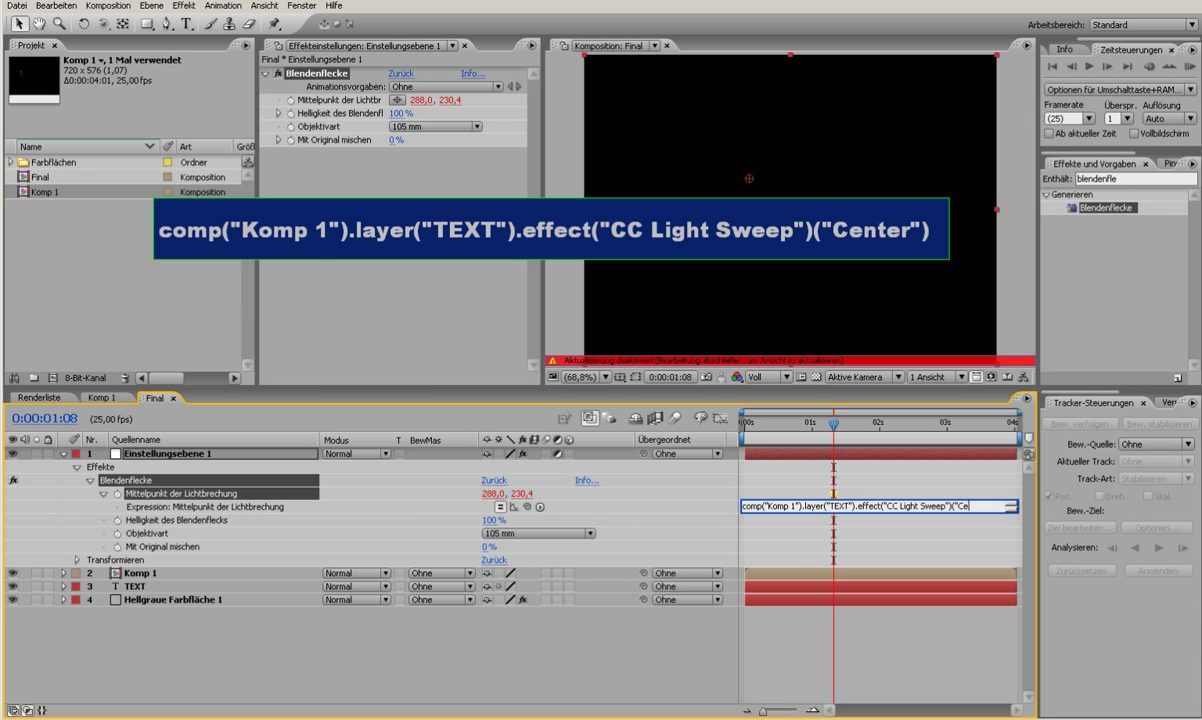
{"action": "type", "text": "nter\""}
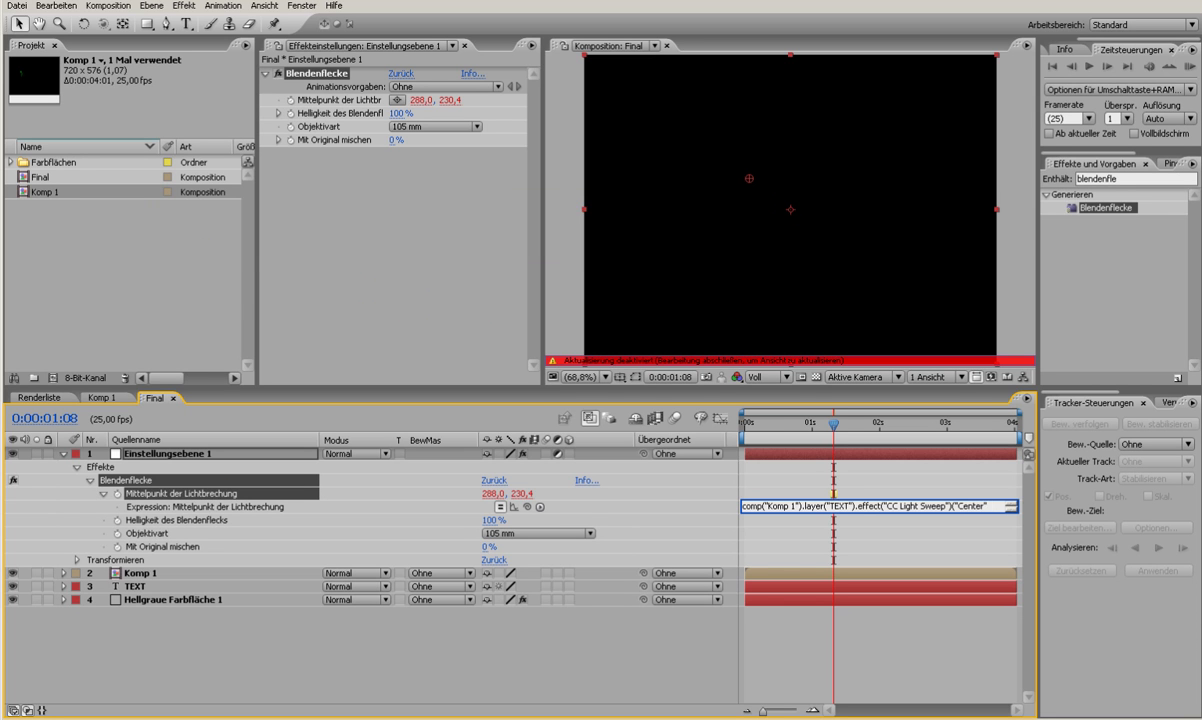
{"action": "type", "text": ")"}
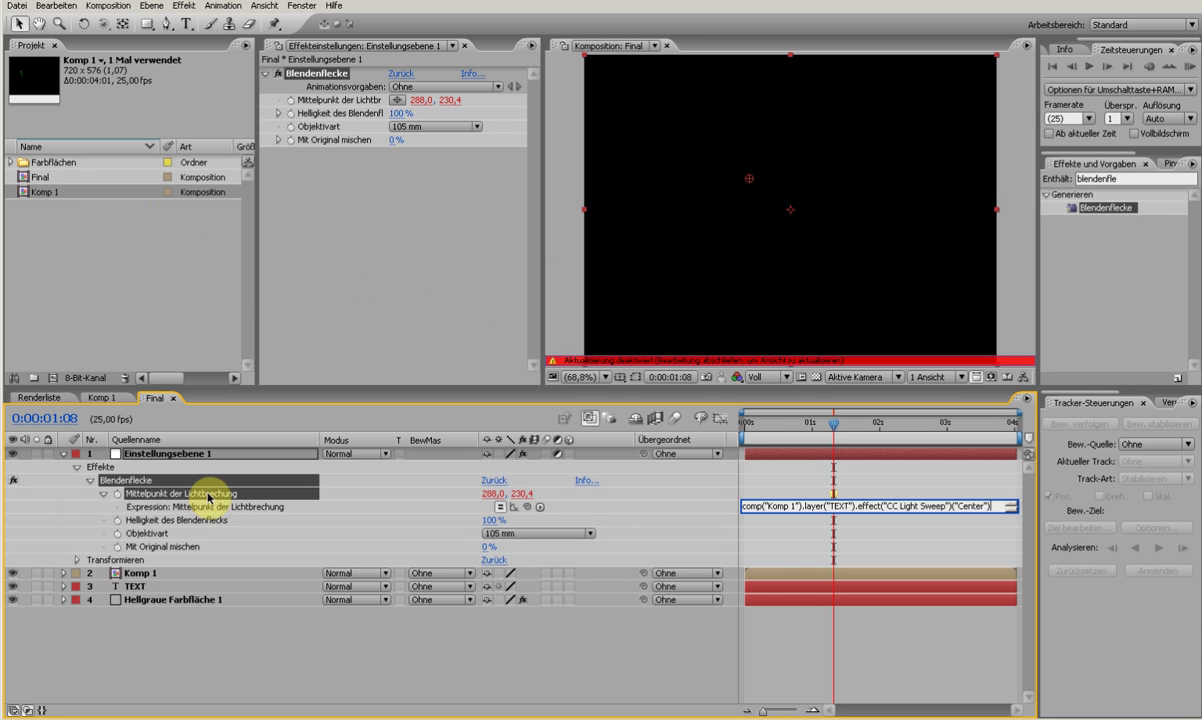
{"action": "left_click", "coordinate": [585, 492]}
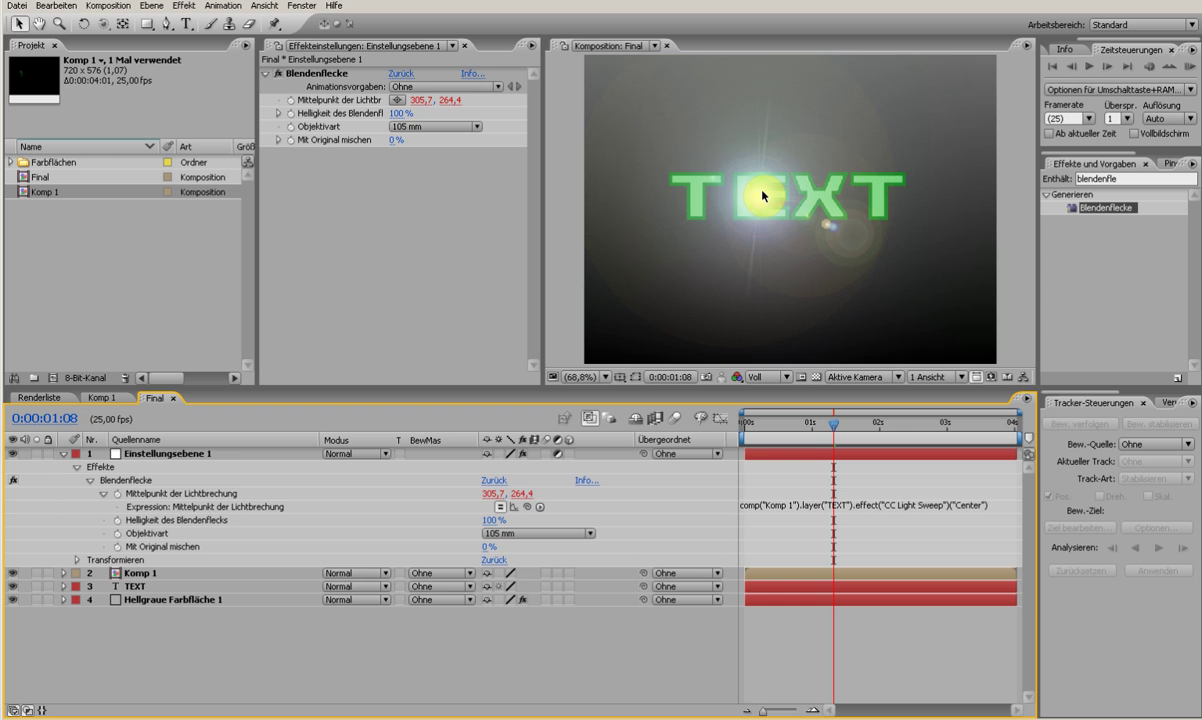
{"action": "left_click", "coordinate": [103, 398]}
{"action": "left_click", "coordinate": [162, 399]}
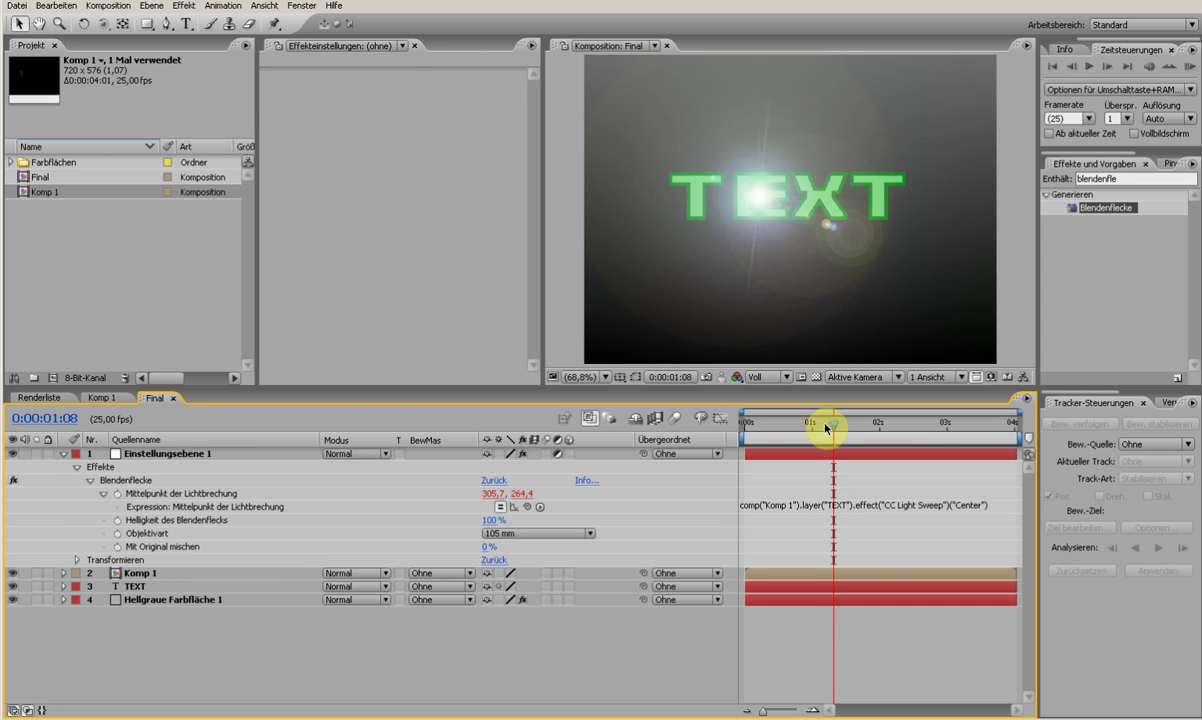
{"action": "left_click_drag", "start_coordinate": [826, 428], "coordinate": [797, 424]}
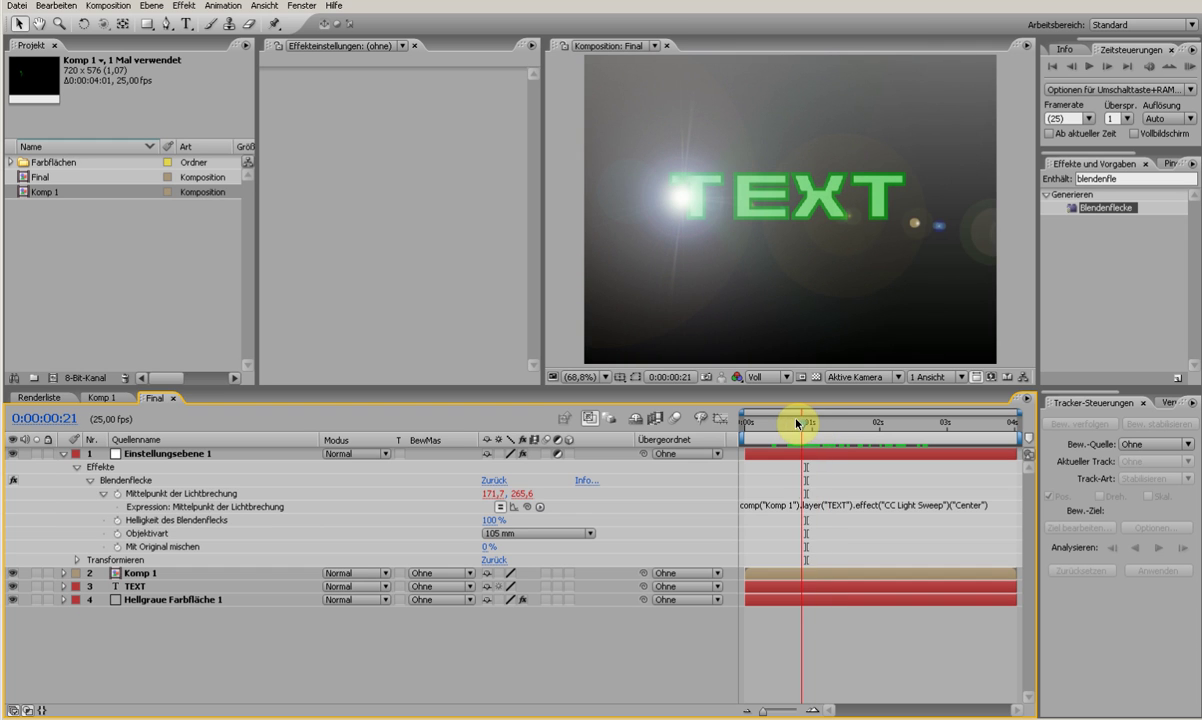
Draw a rectangular mask around the green TEXT and set its mode to Subtrahieren
{"action": "left_click", "coordinate": [62, 455]}
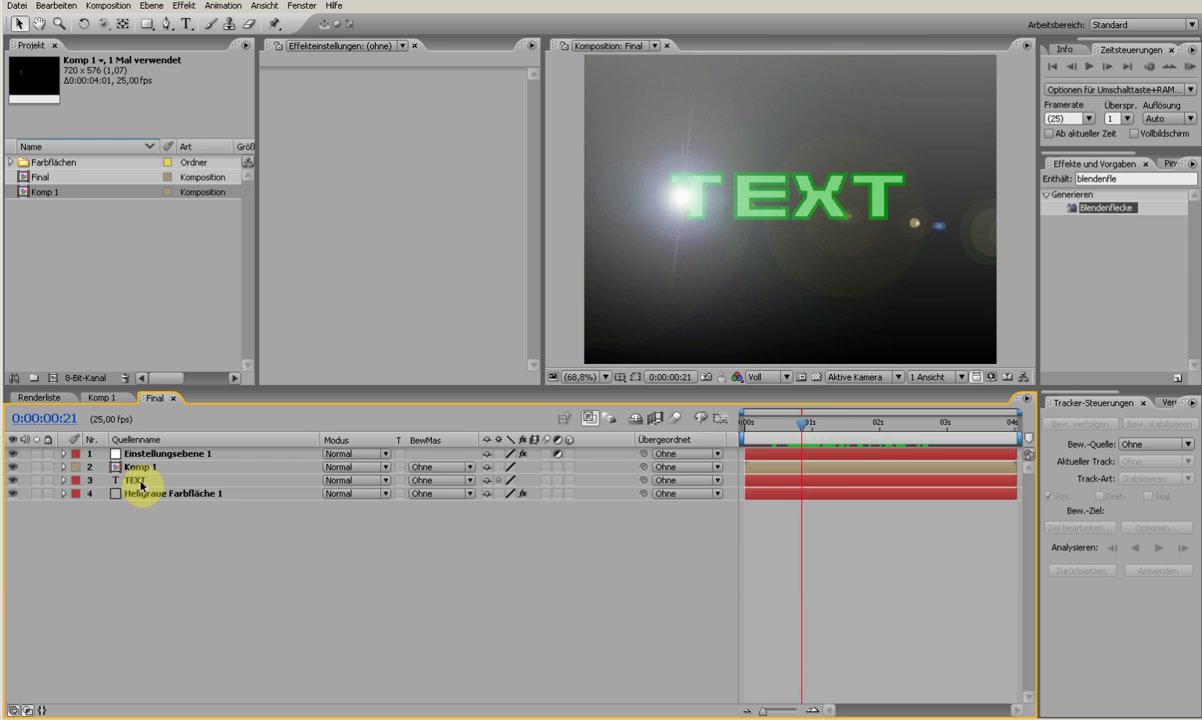
{"action": "left_click", "coordinate": [142, 478]}
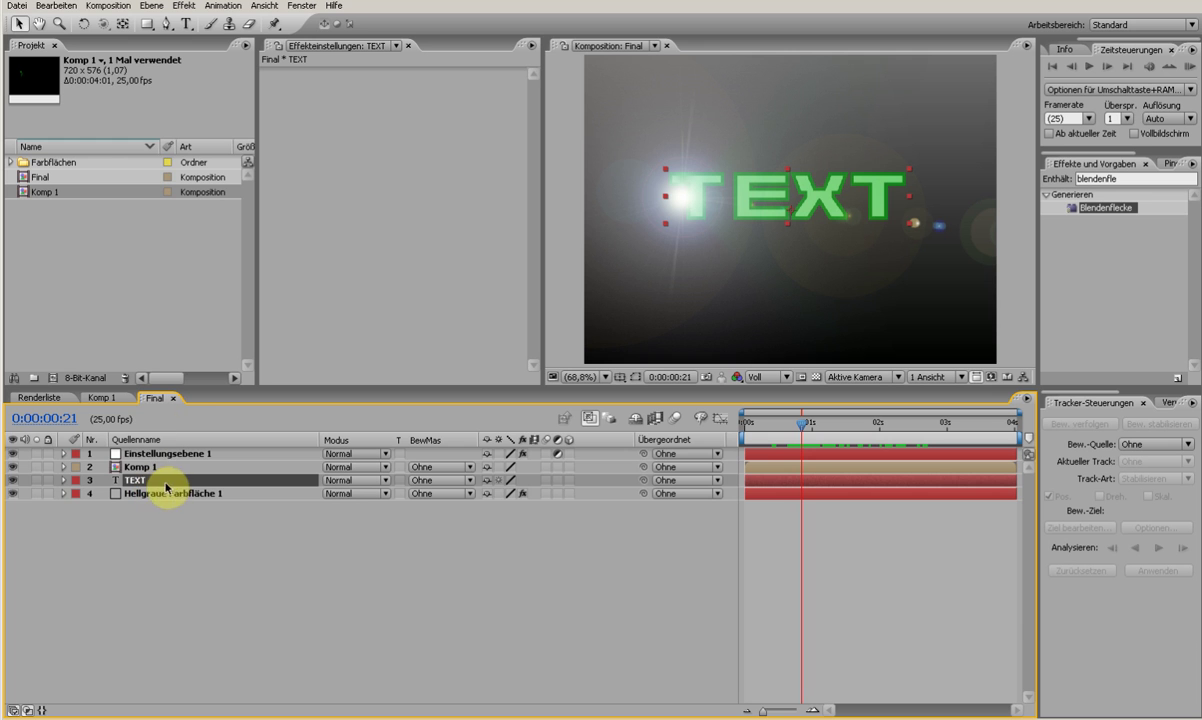
{"action": "left_click", "coordinate": [147, 27]}
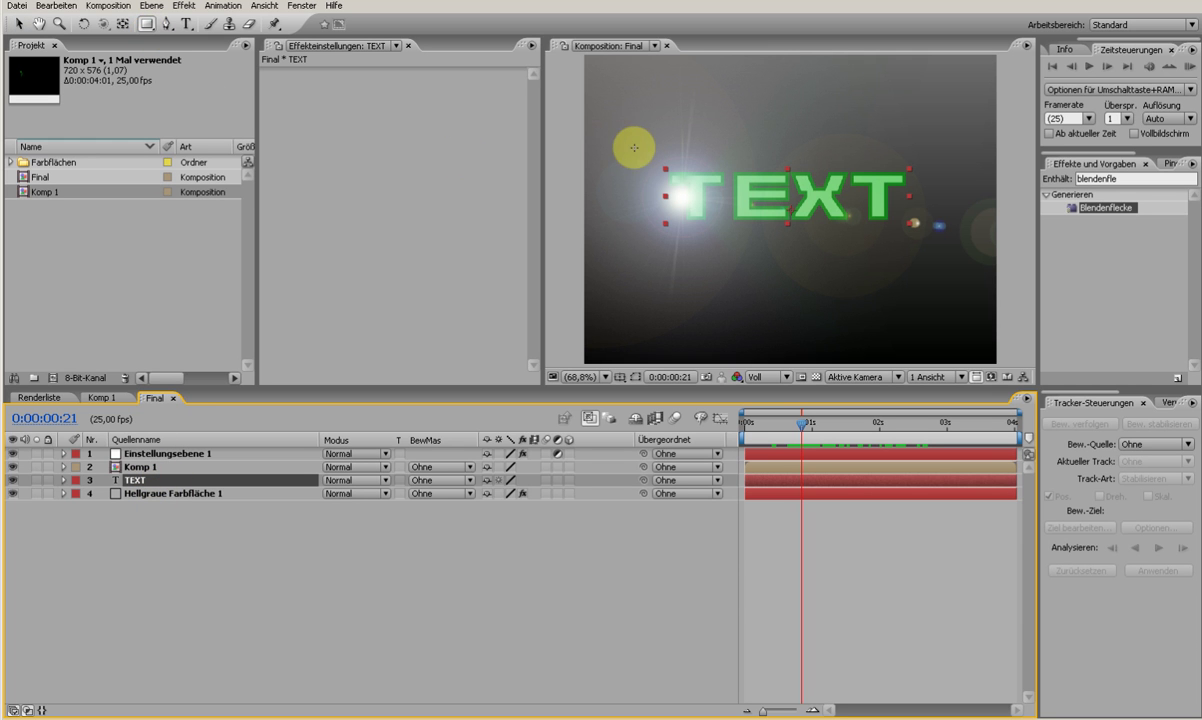
{"action": "left_click_drag", "start_coordinate": [634, 148], "coordinate": [952, 246]}
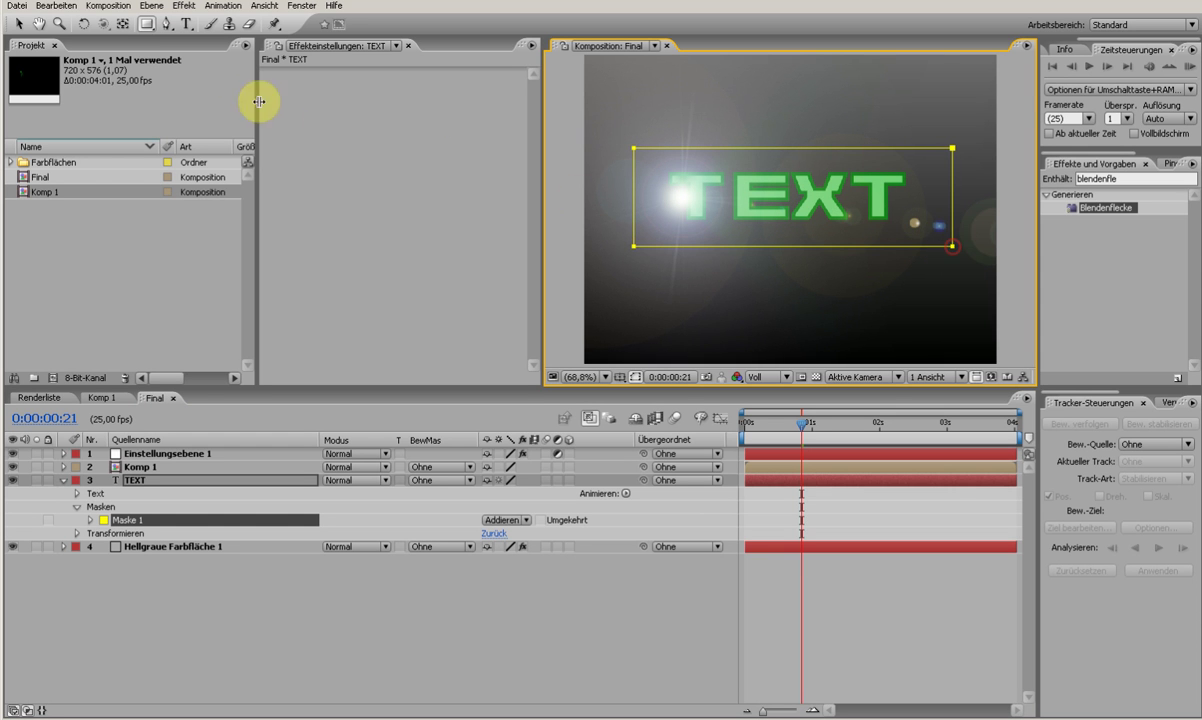
{"action": "left_click", "coordinate": [18, 23]}
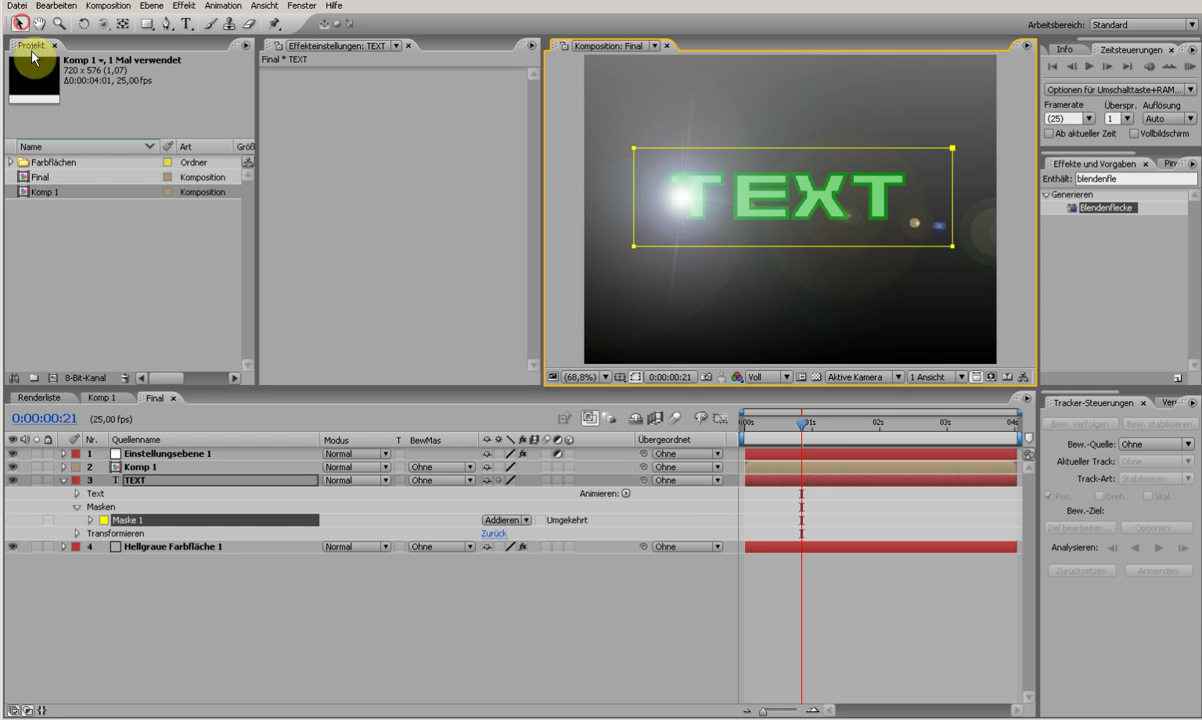
{"action": "left_click", "coordinate": [493, 520]}
{"action": "left_click", "coordinate": [499, 525]}
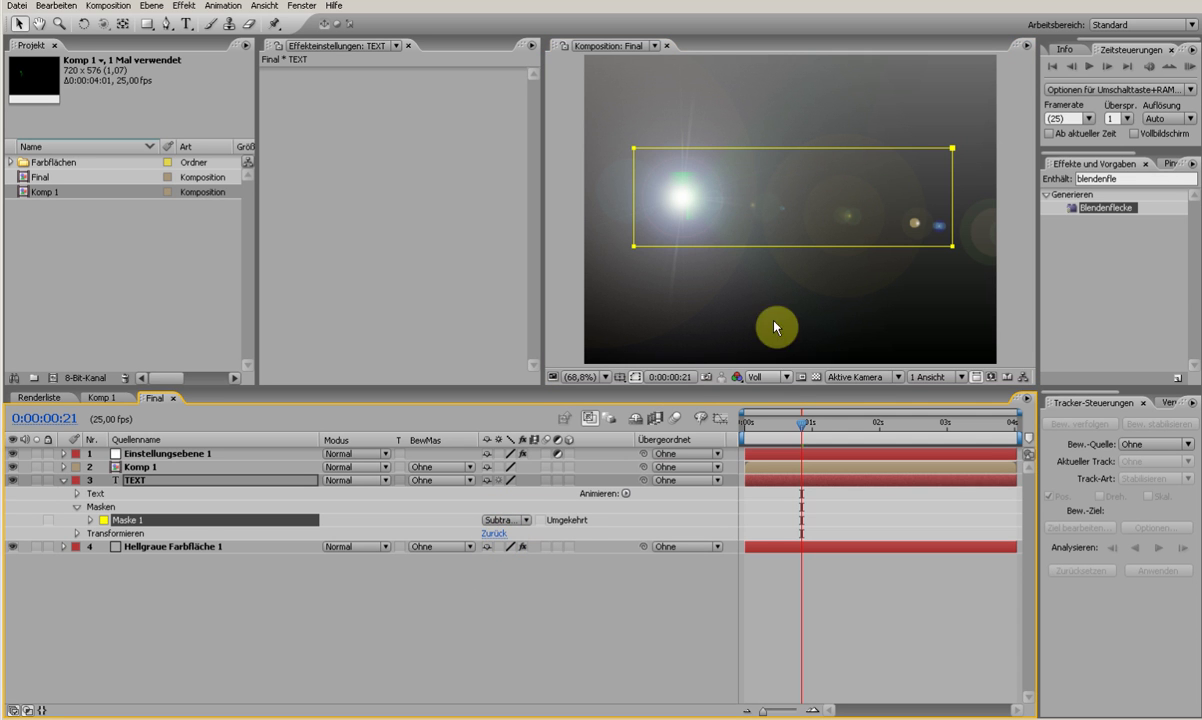
{"action": "left_click_drag", "start_coordinate": [794, 427], "coordinate": [753, 429]}
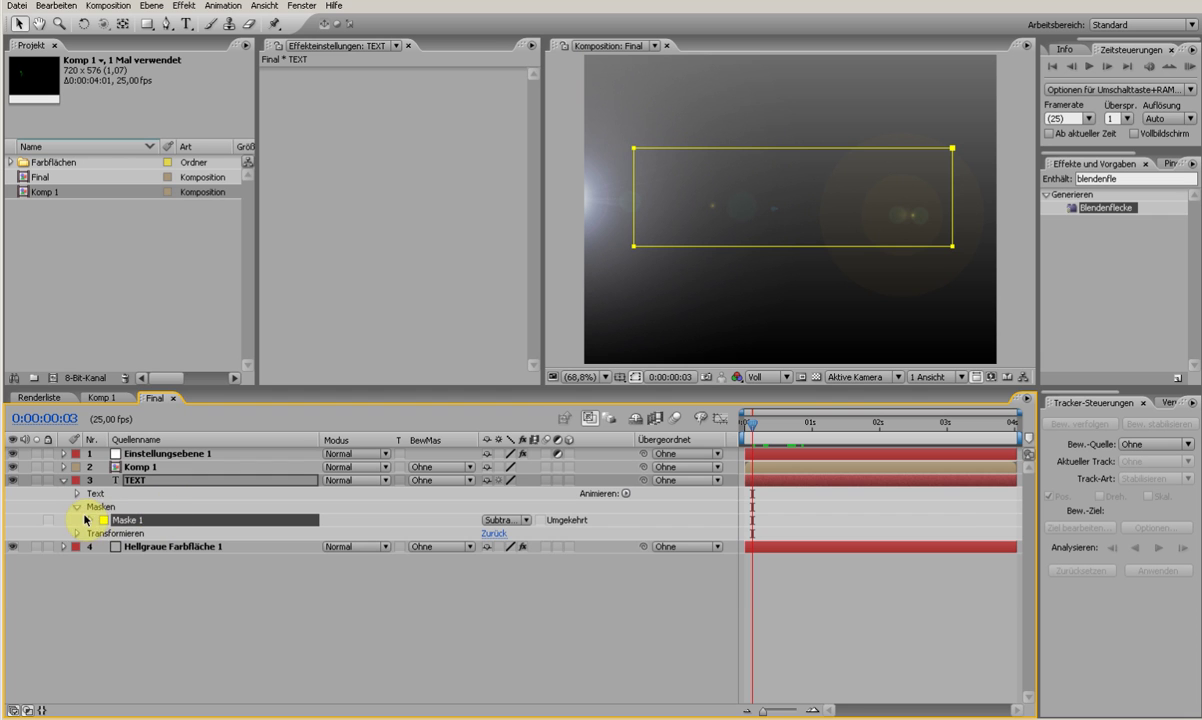
Keyframe Maskenpfad and pull the mask's left edge right at 1:06 to reveal the T
{"action": "left_click", "coordinate": [90, 520]}
{"action": "left_click", "coordinate": [118, 534]}
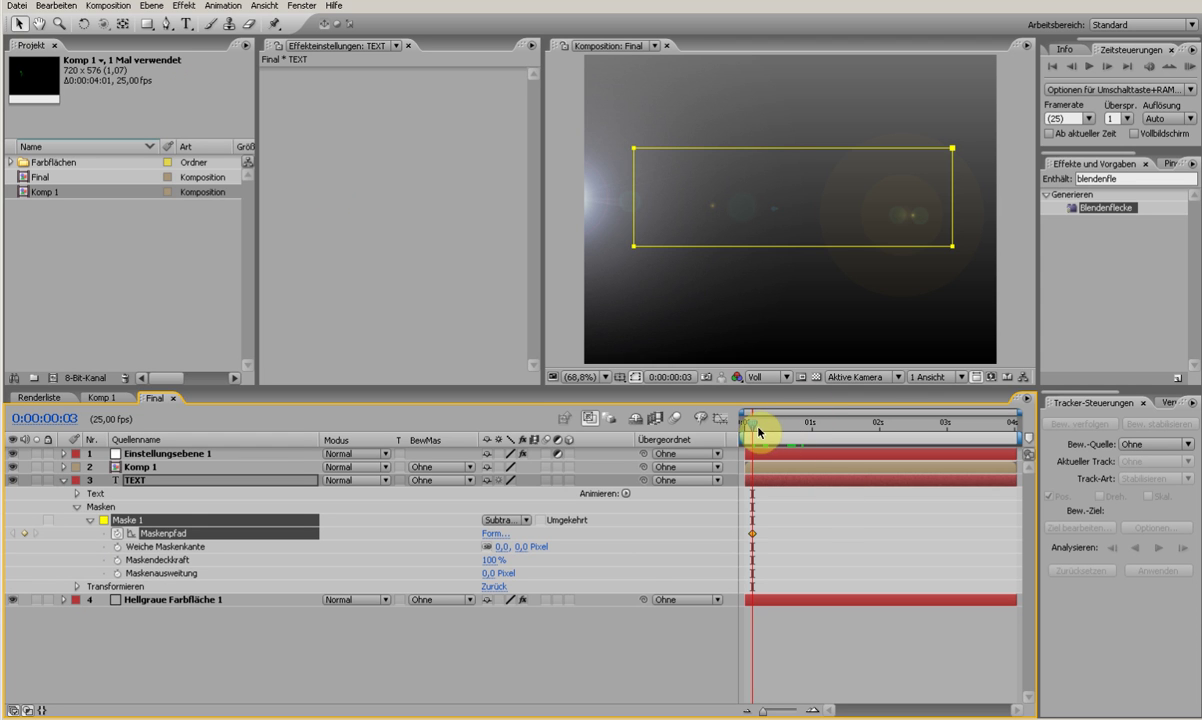
{"action": "left_click_drag", "start_coordinate": [756, 430], "coordinate": [783, 430]}
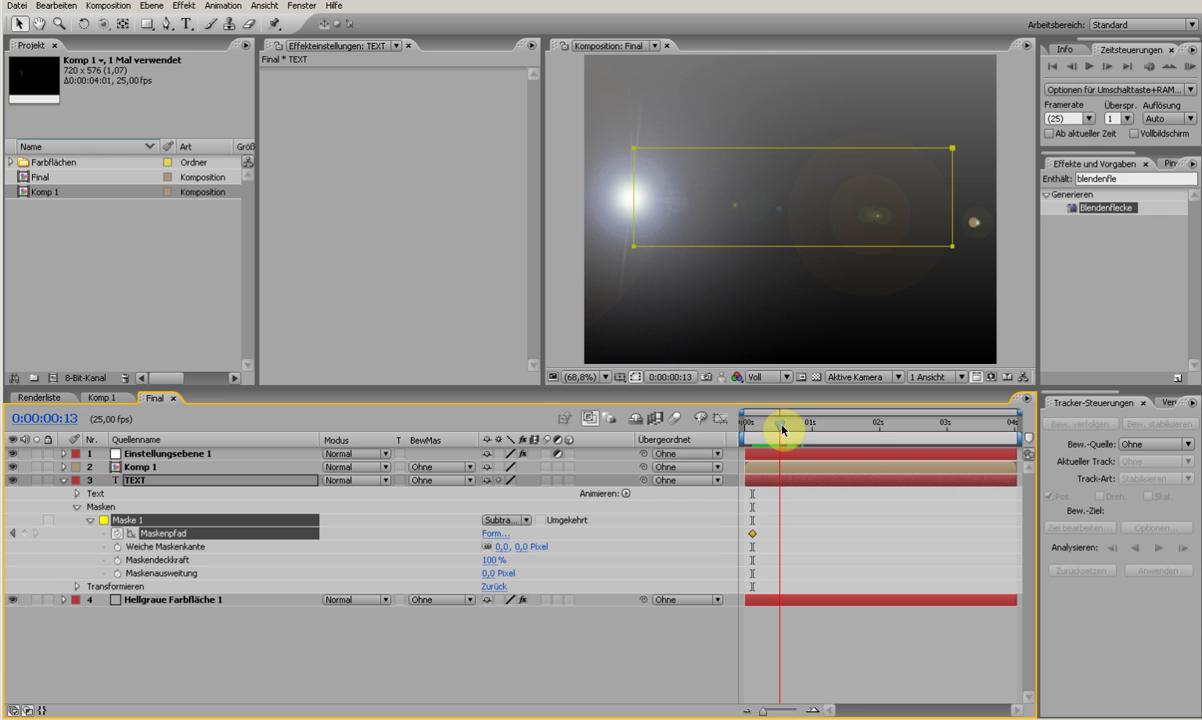
{"action": "left_click", "coordinate": [632, 198]}
{"action": "double_click", "coordinate": [633, 197]}
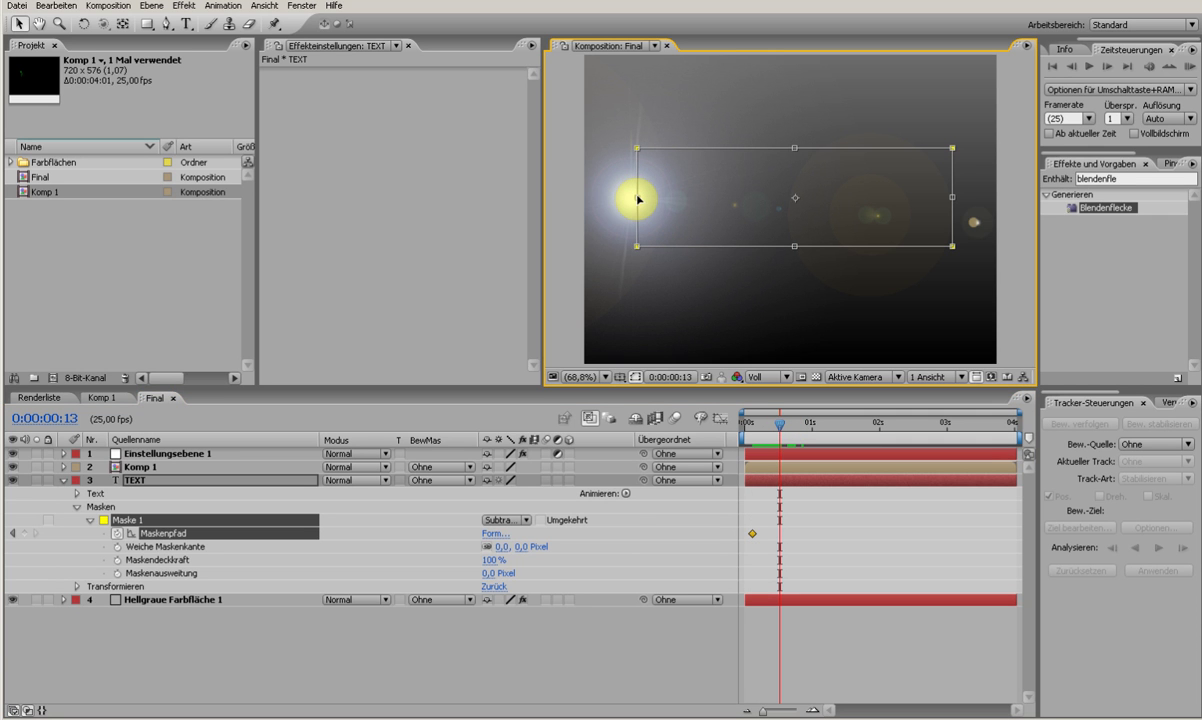
{"action": "left_click", "coordinate": [763, 500]}
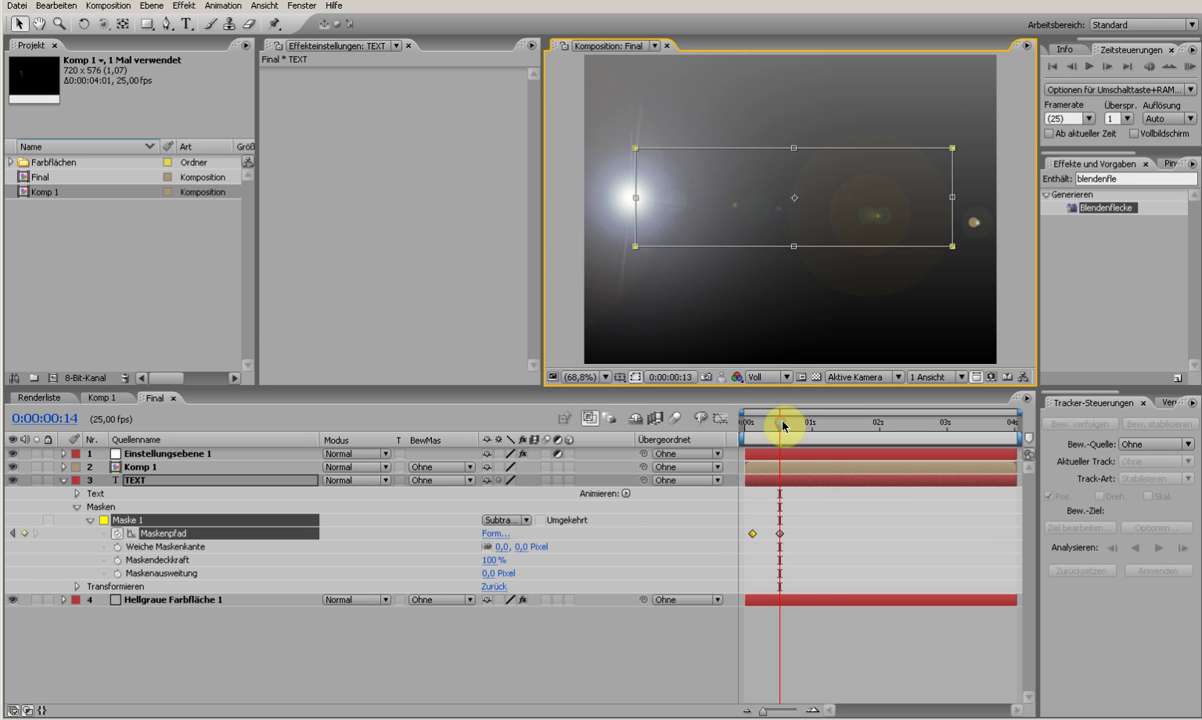
{"action": "left_click_drag", "start_coordinate": [783, 425], "coordinate": [828, 421]}
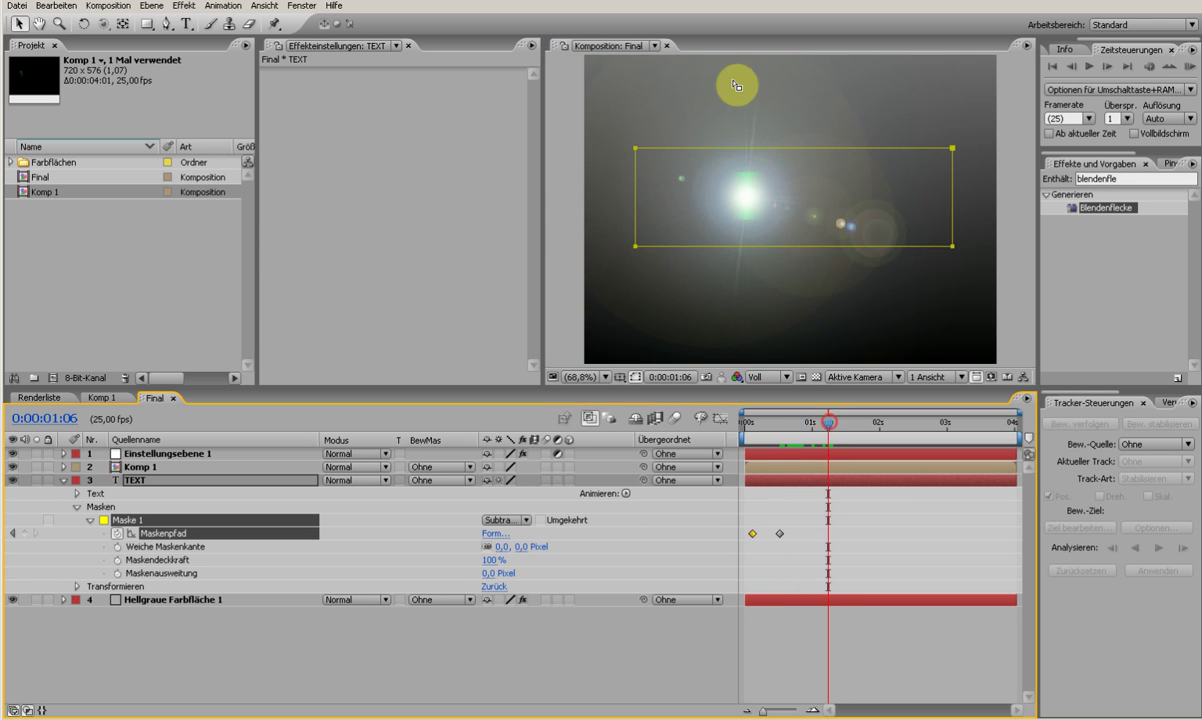
{"action": "left_click_drag", "start_coordinate": [637, 204], "coordinate": [753, 222]}
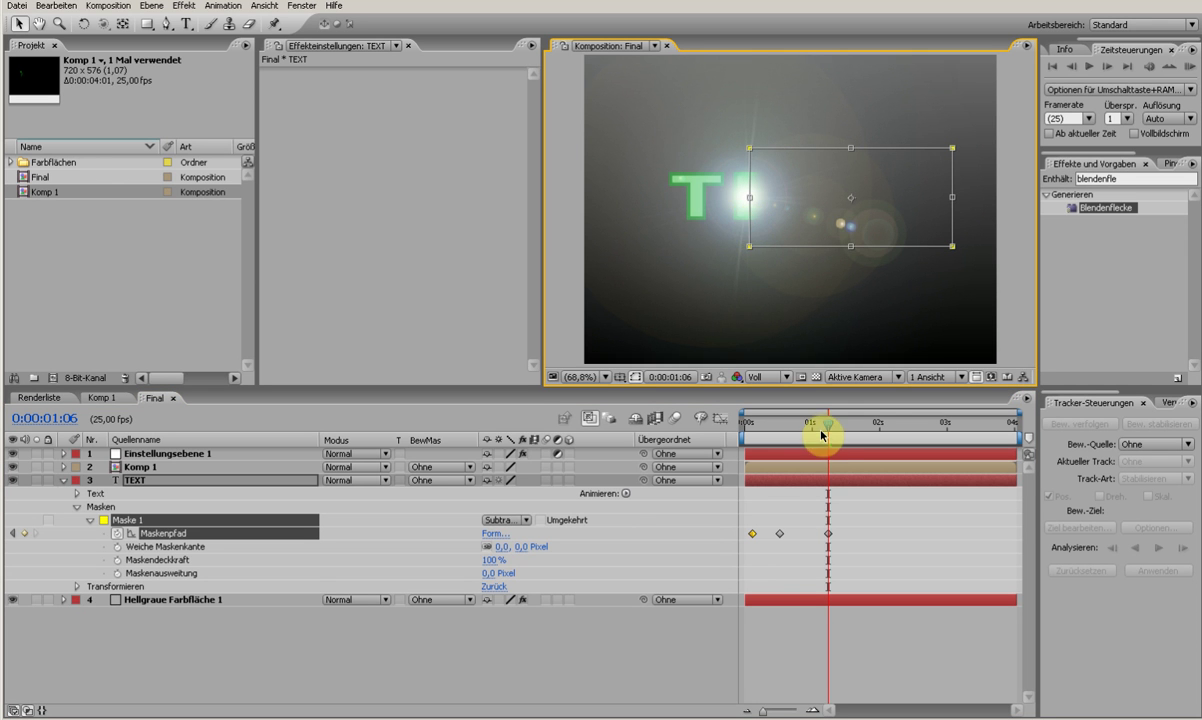
Shrink the mask further at 2:03 and 2:12 until the whole TEXT shows
{"action": "left_click_drag", "start_coordinate": [828, 430], "coordinate": [887, 427]}
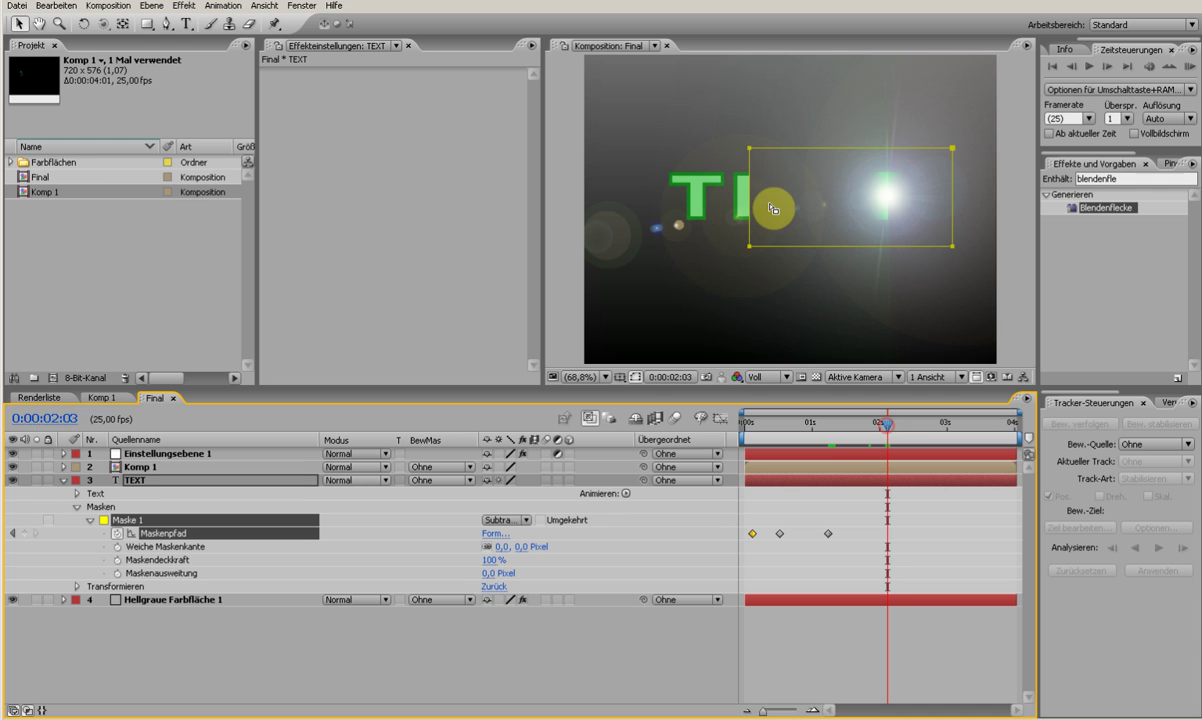
{"action": "double_click", "coordinate": [751, 200]}
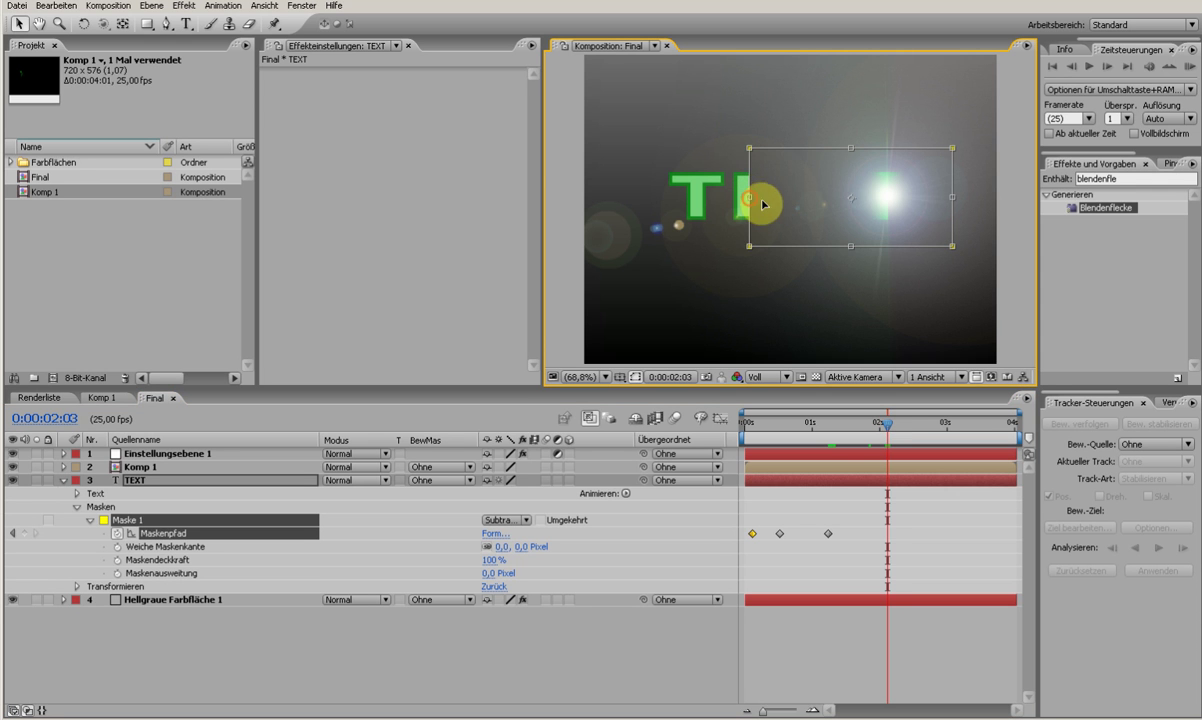
{"action": "left_click_drag", "start_coordinate": [763, 205], "coordinate": [880, 228]}
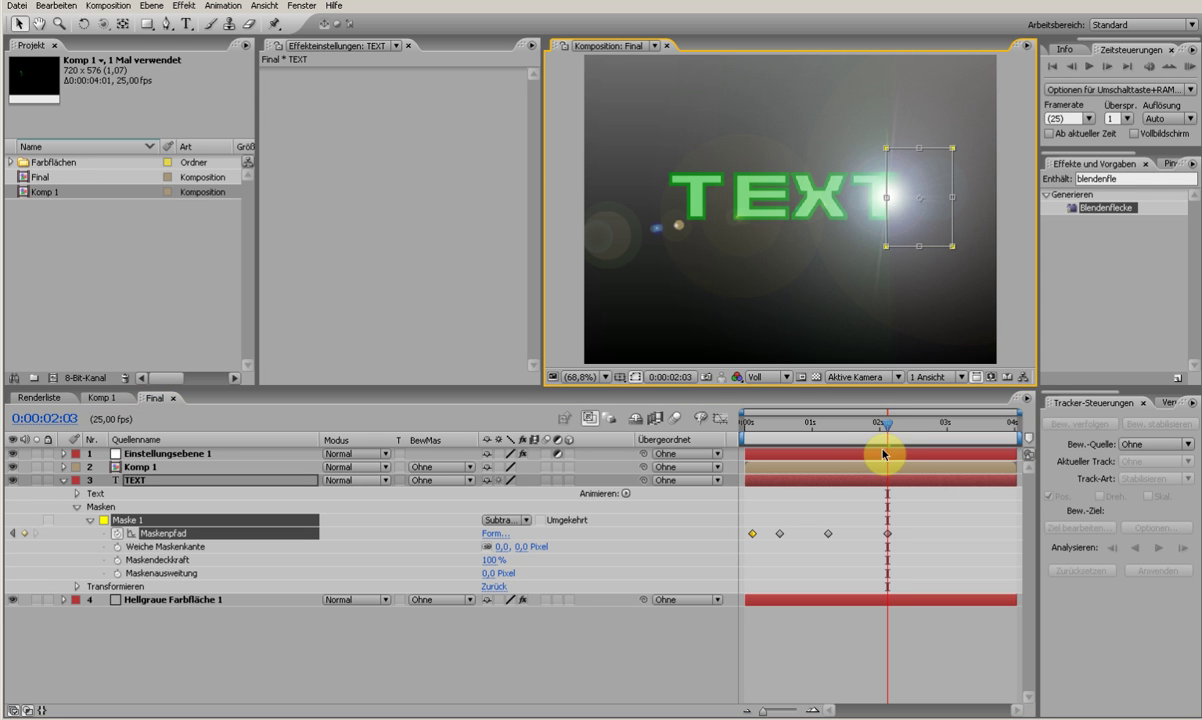
{"action": "left_click_drag", "start_coordinate": [889, 430], "coordinate": [910, 432]}
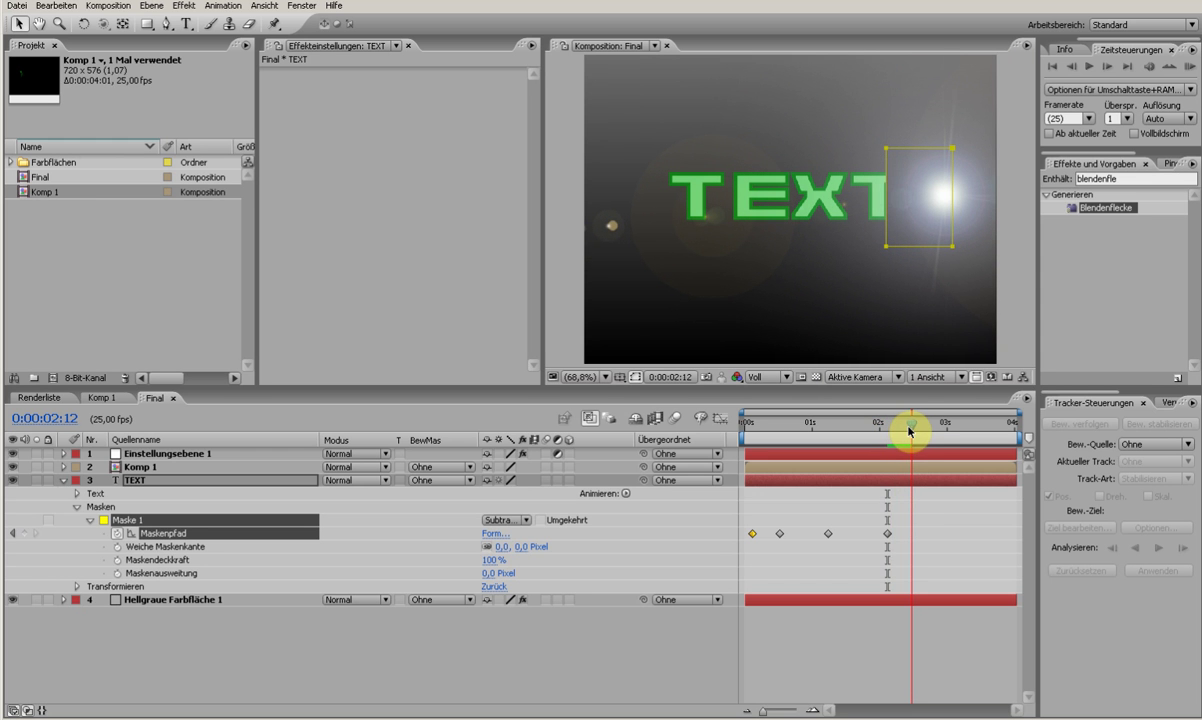
{"action": "left_click", "coordinate": [887, 195]}
{"action": "left_click_drag", "start_coordinate": [887, 196], "coordinate": [944, 201]}
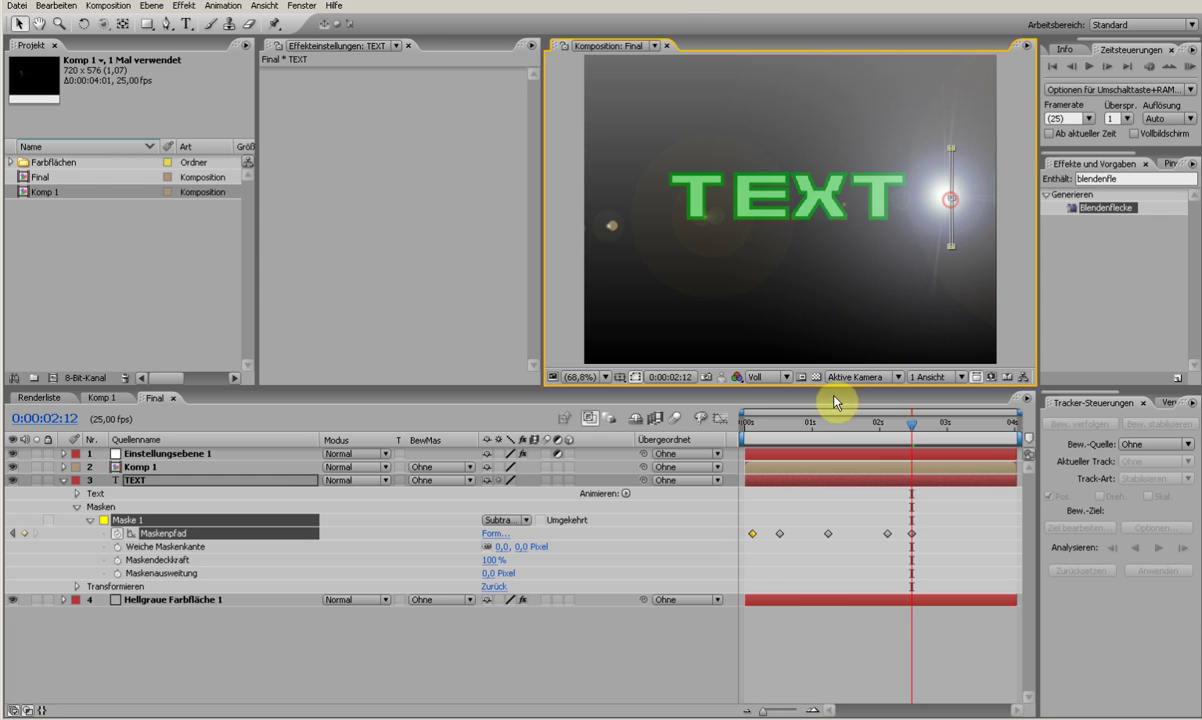
{"action": "left_click", "coordinate": [815, 432]}
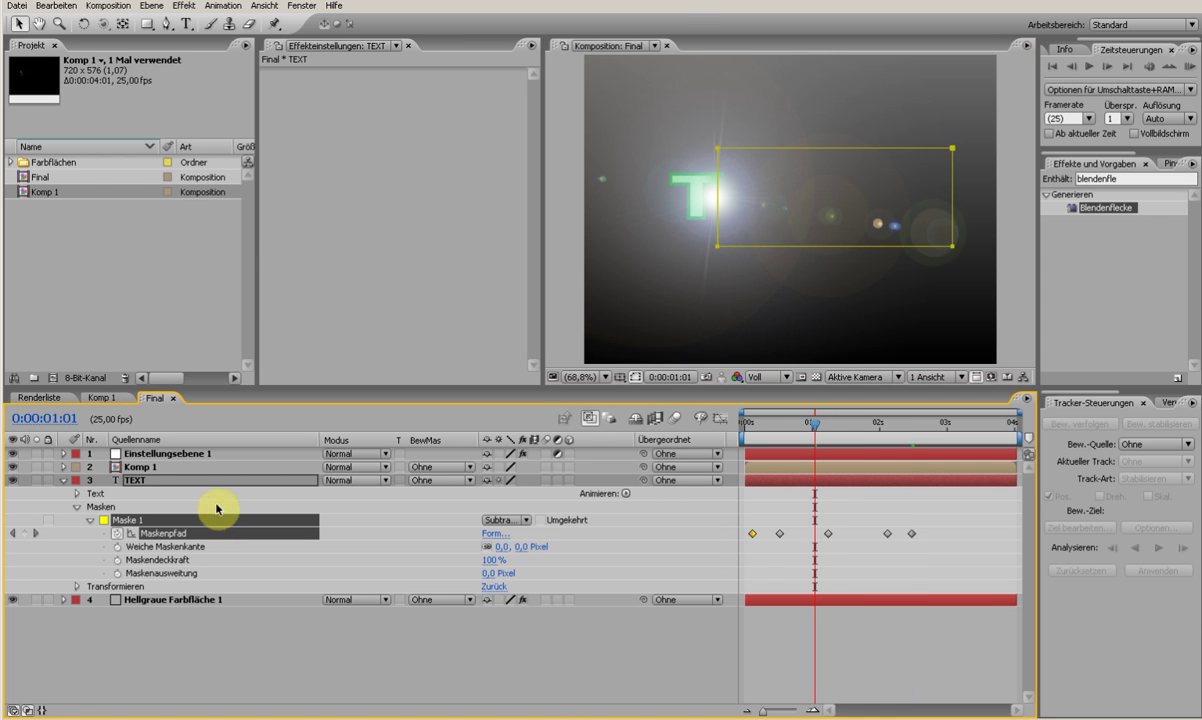
{"action": "left_click_drag", "start_coordinate": [503, 552], "coordinate": [506, 548]}
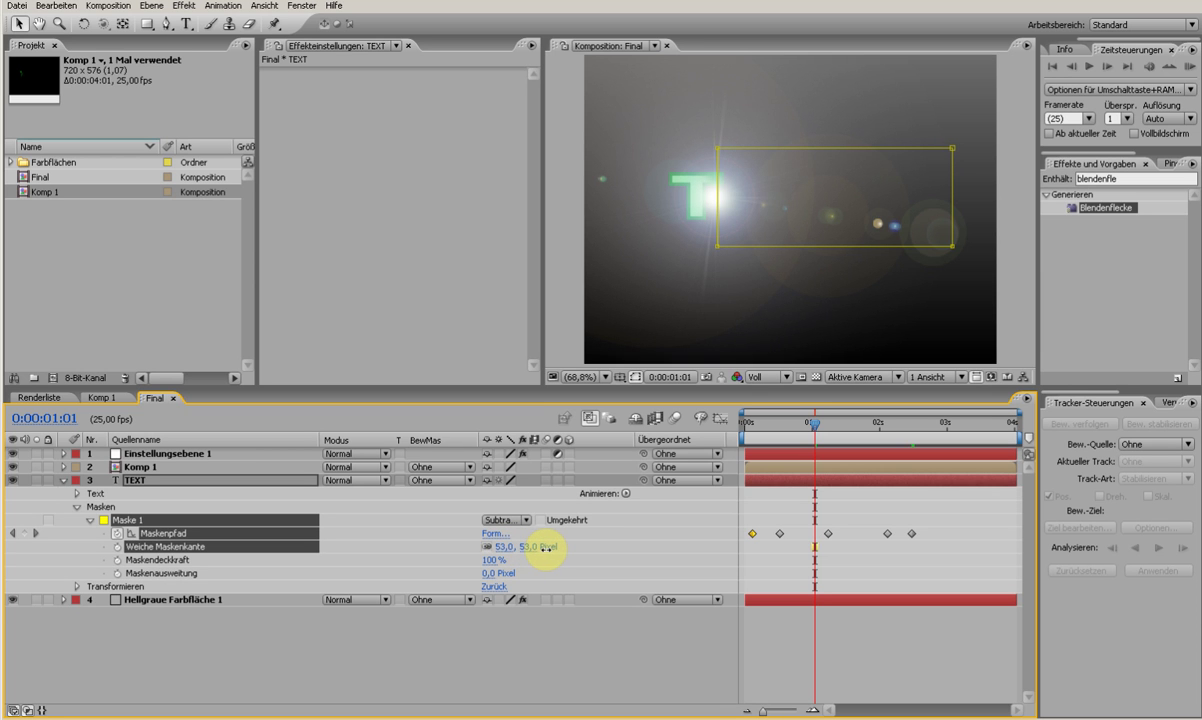
Set Maske 1's feather to 52 pixels and scrub to preview the soft reveal
{"action": "left_click_drag", "start_coordinate": [565, 548], "coordinate": [535, 512]}
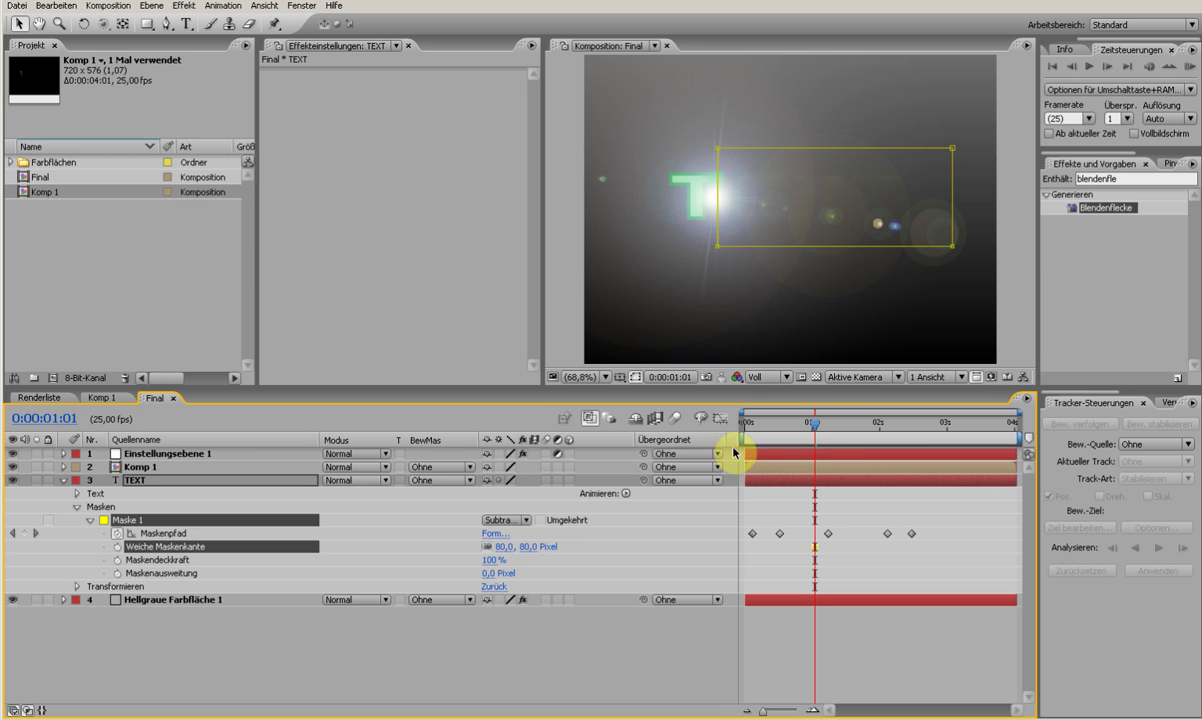
{"action": "left_click_drag", "start_coordinate": [826, 449], "coordinate": [858, 421]}
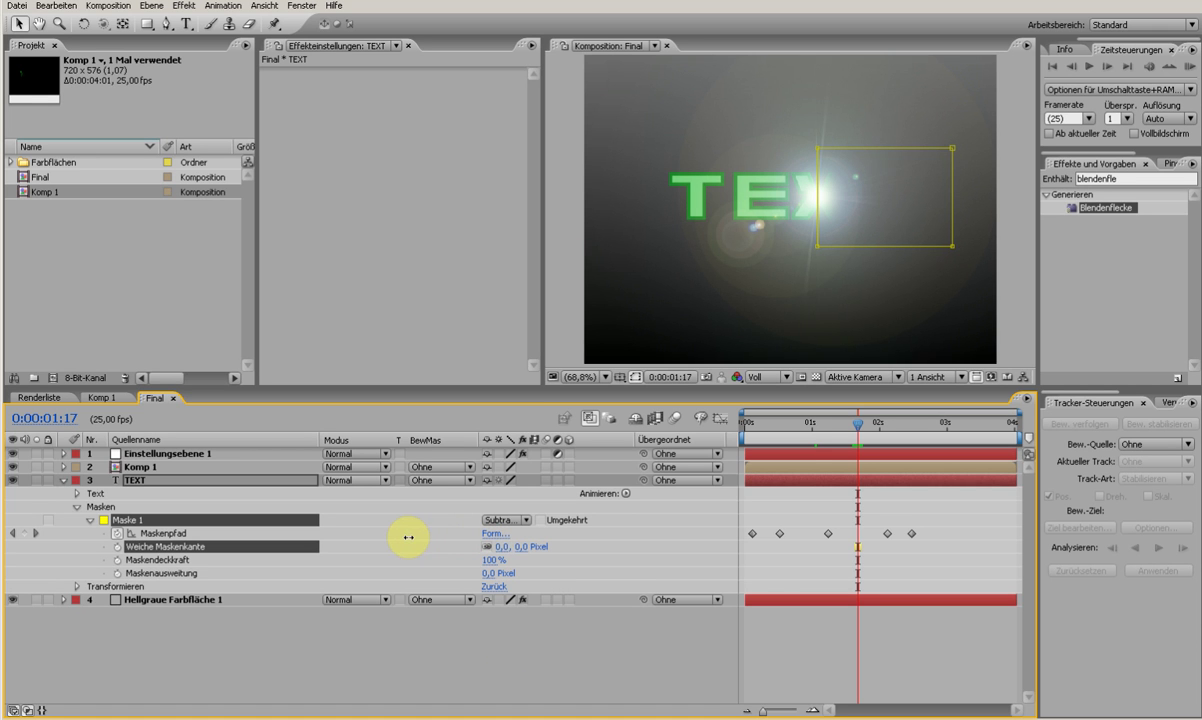
{"action": "left_click_drag", "start_coordinate": [408, 538], "coordinate": [446, 538]}
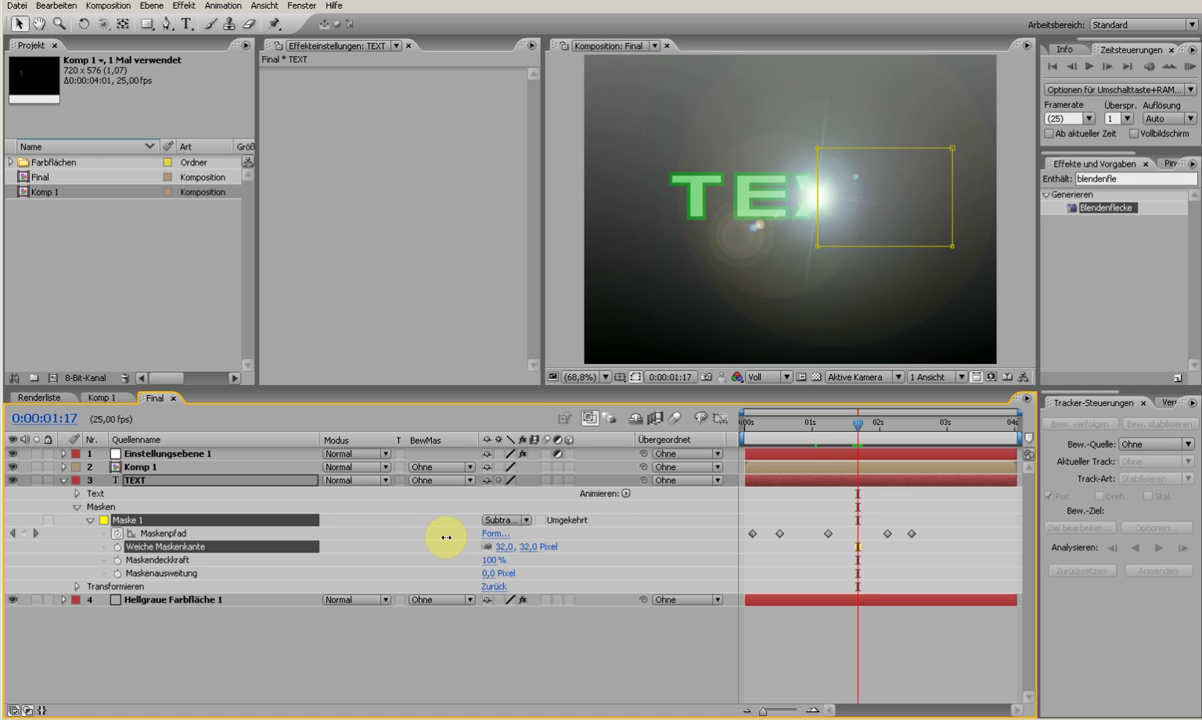
{"action": "left_click", "coordinate": [457, 617]}
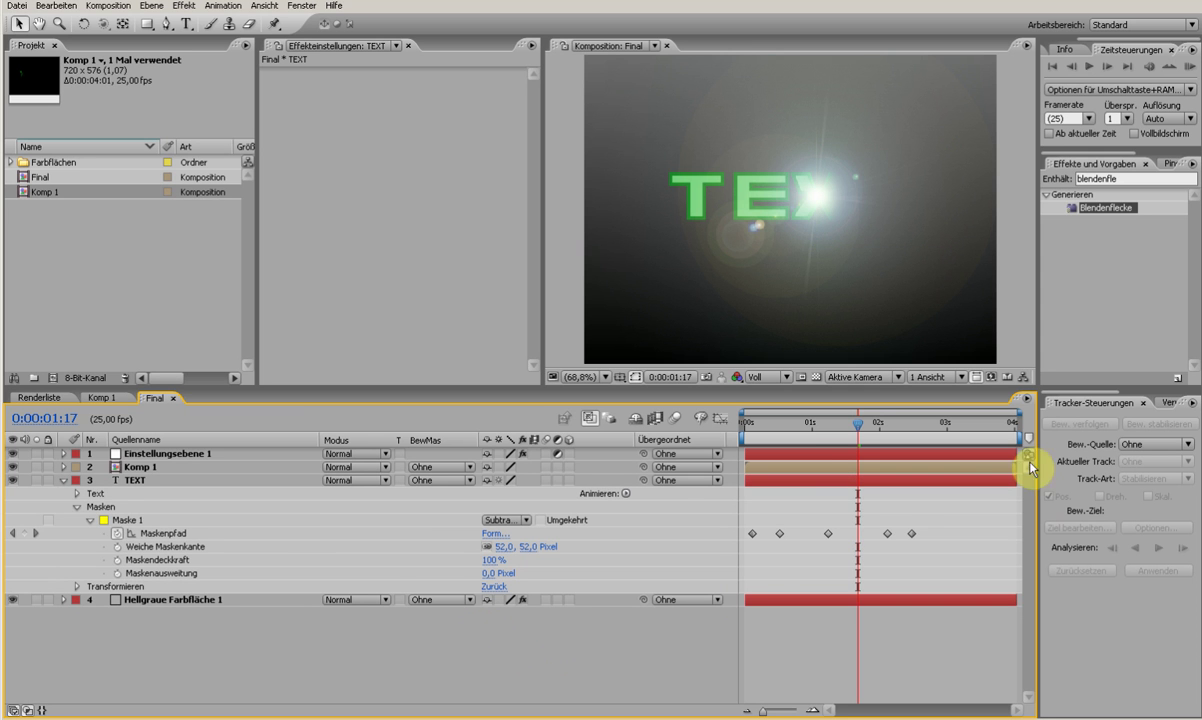
{"action": "mouse_move", "coordinate": [802, 430]}
{"action": "left_mouse_down"}
{"action": "mouse_move", "coordinate": [759, 432]}
{"action": "mouse_move", "coordinate": [917, 437]}
{"action": "mouse_move", "coordinate": [790, 438]}
{"action": "left_mouse_up"}
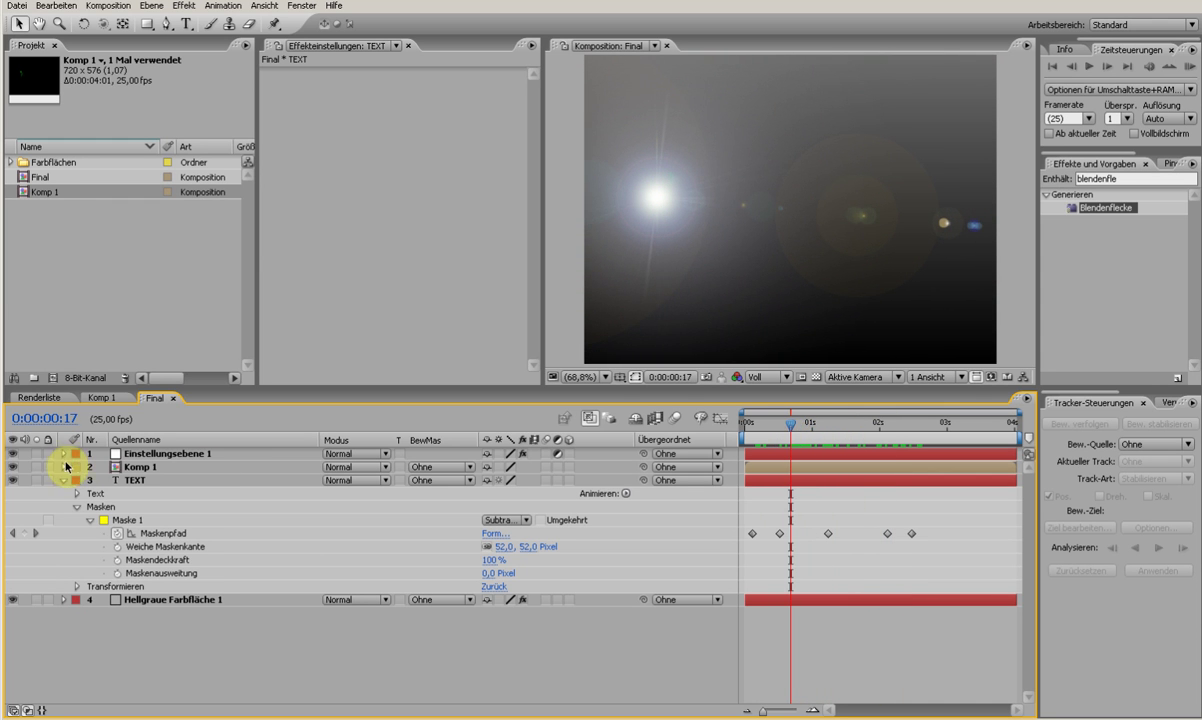
Keyframe flare Helligkeit at frame 17, then set it to 0% at frame 14
{"action": "left_click", "coordinate": [128, 454]}
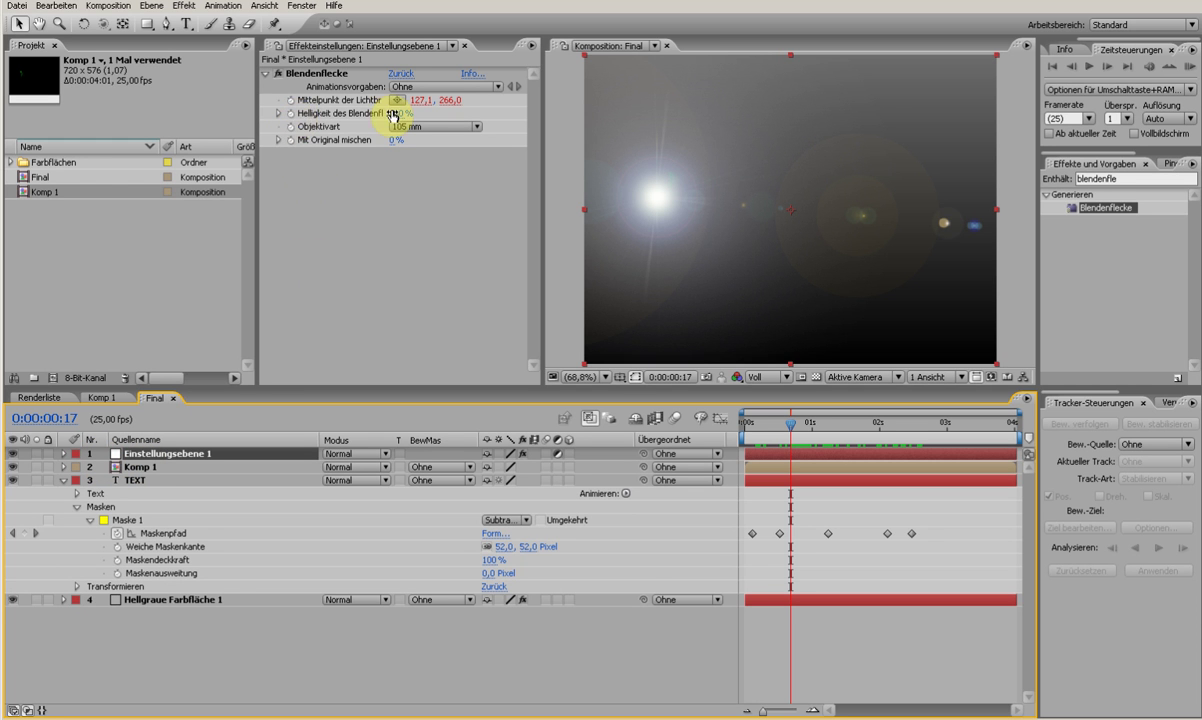
{"action": "left_click", "coordinate": [291, 117]}
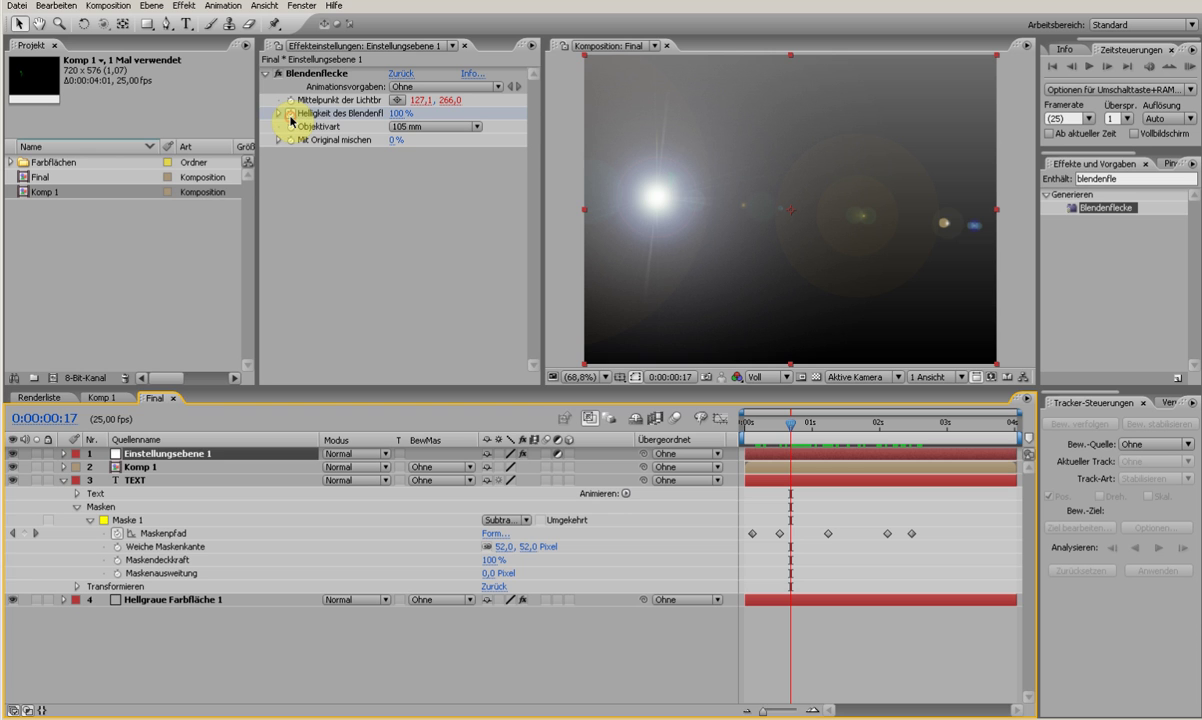
{"action": "left_click", "coordinate": [291, 120]}
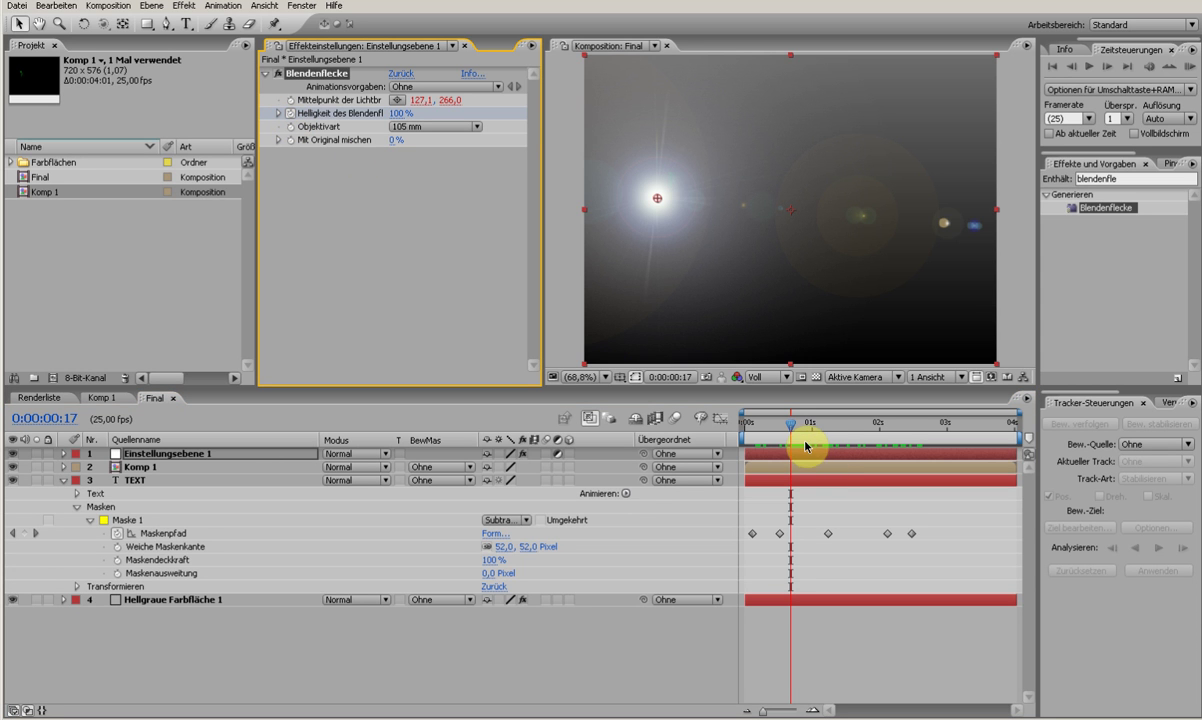
{"action": "left_click_drag", "start_coordinate": [791, 429], "coordinate": [784, 429]}
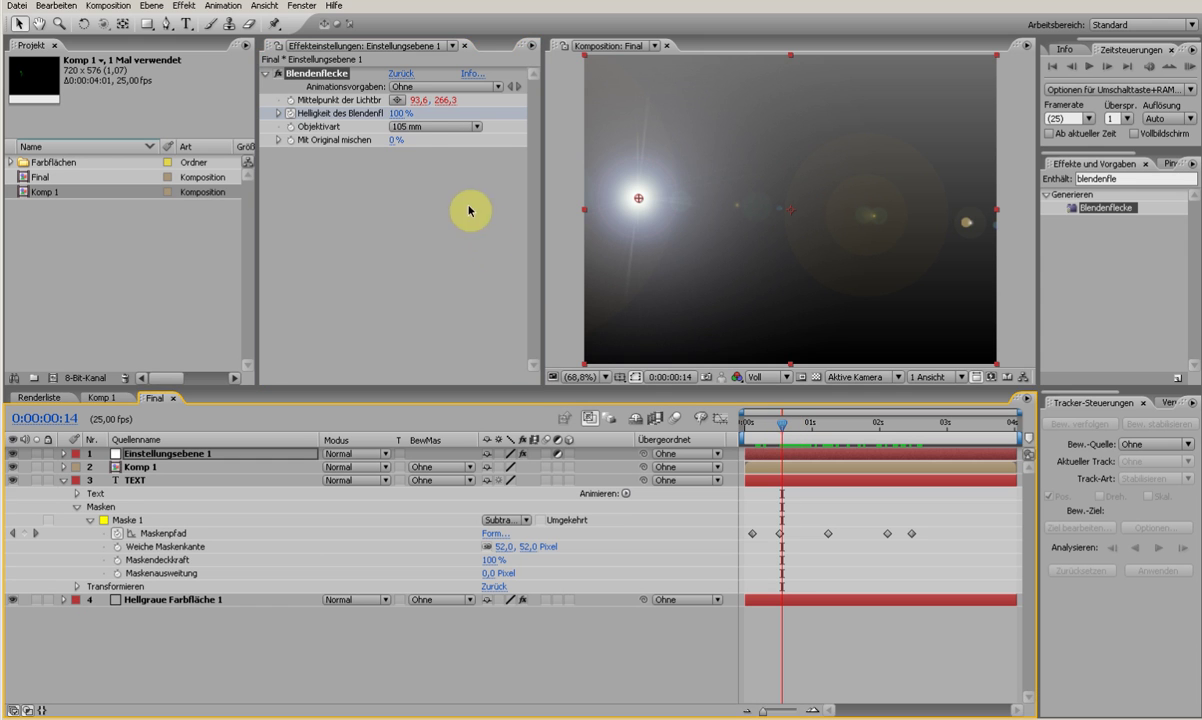
{"action": "left_click_drag", "start_coordinate": [400, 114], "coordinate": [318, 117]}
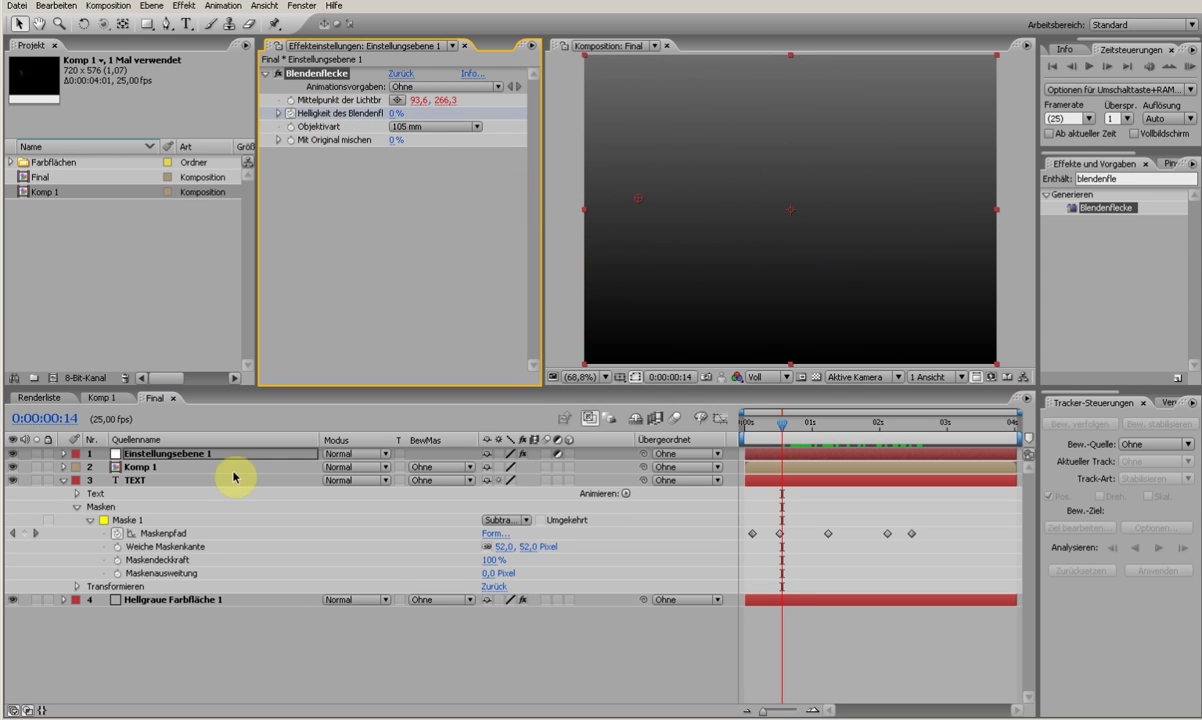
Retime the brightness keyframes so the fade-in reaches 100% around frame 18
{"action": "left_click", "coordinate": [70, 452]}
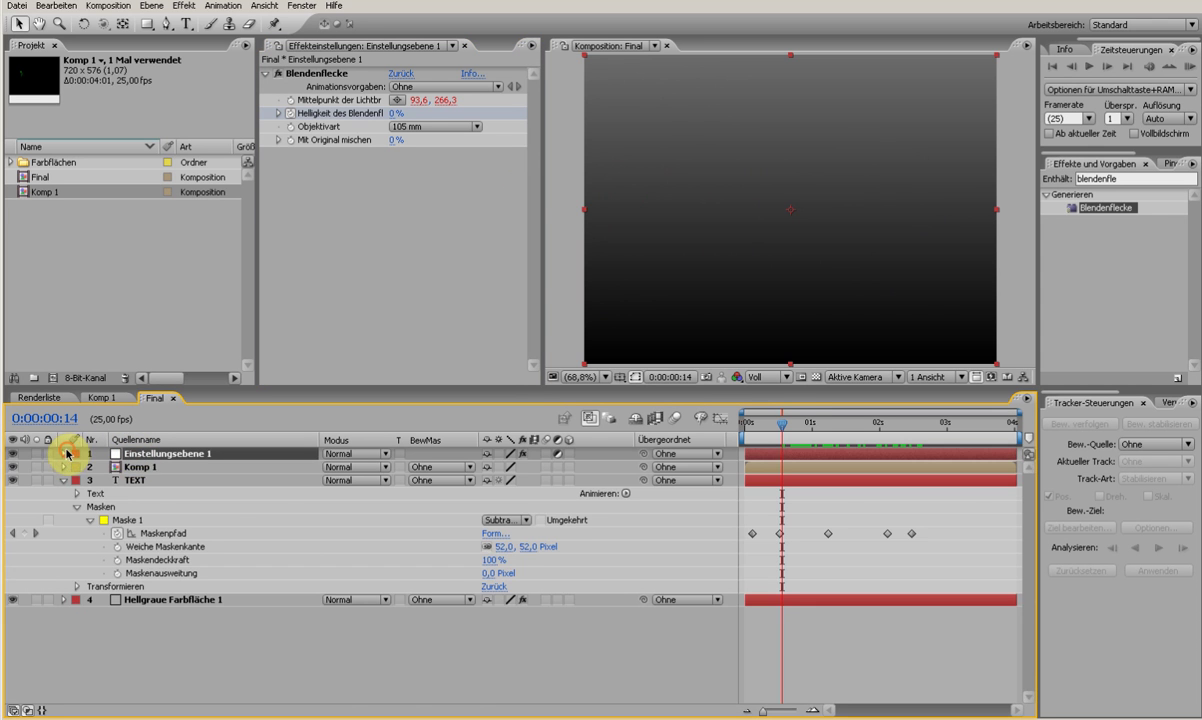
{"action": "left_click", "coordinate": [66, 453]}
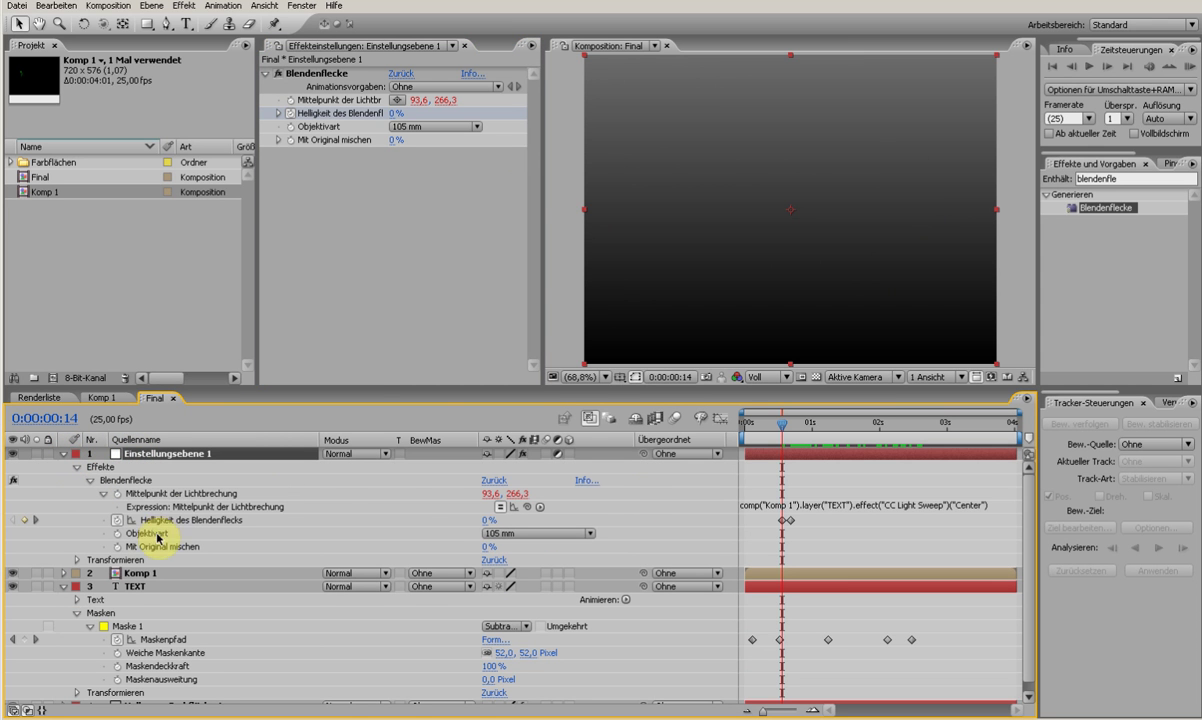
{"action": "left_click", "coordinate": [785, 521]}
{"action": "mouse_move", "coordinate": [783, 430]}
{"action": "left_mouse_down"}
{"action": "mouse_move", "coordinate": [829, 430]}
{"action": "mouse_move", "coordinate": [786, 430]}
{"action": "mouse_move", "coordinate": [796, 431]}
{"action": "left_mouse_up"}
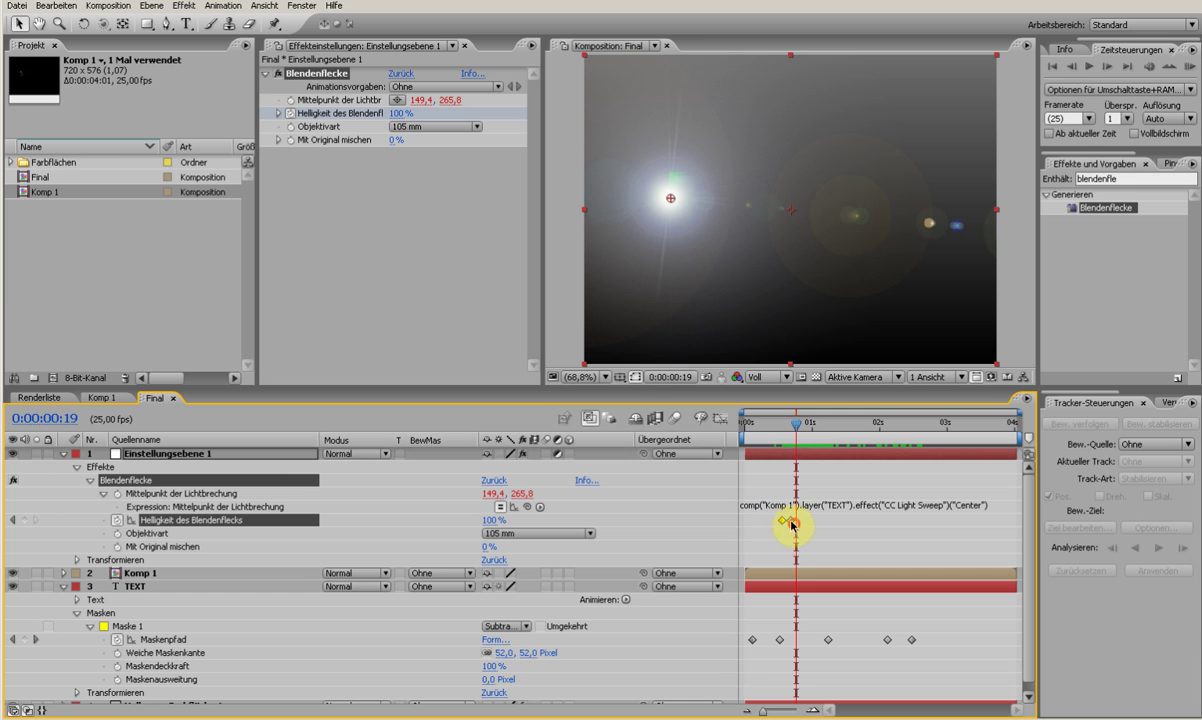
{"action": "left_click_drag", "start_coordinate": [778, 432], "coordinate": [803, 432]}
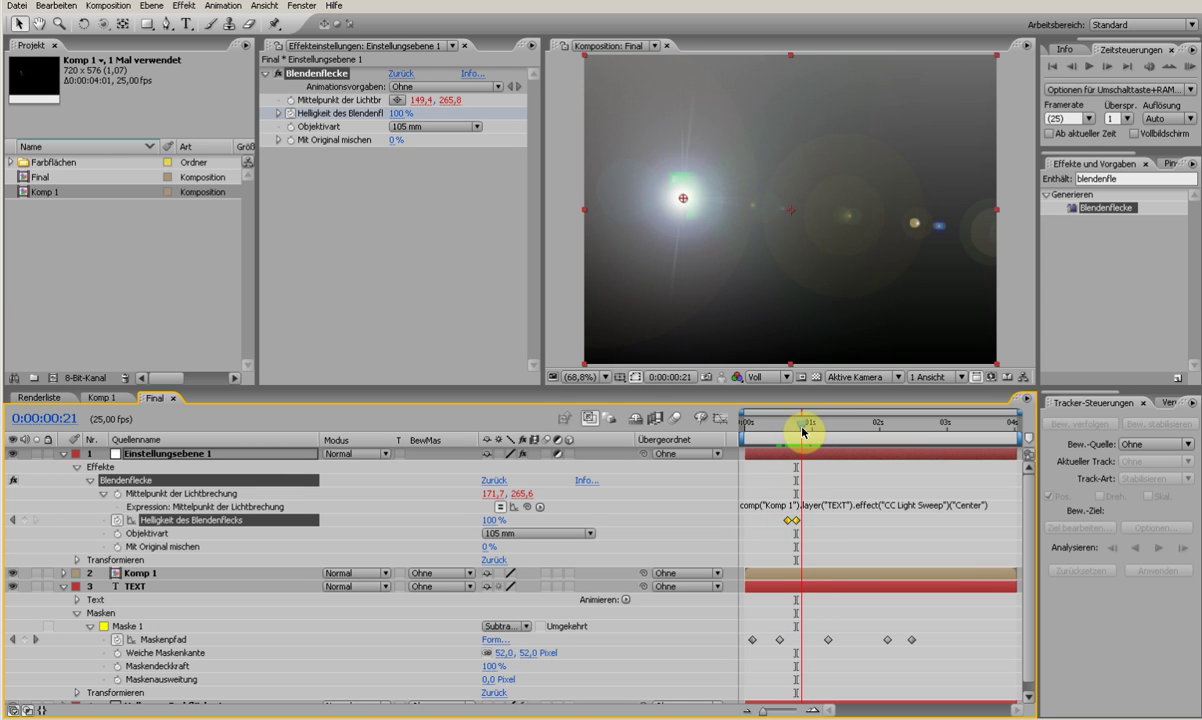
{"action": "left_click", "coordinate": [798, 531]}
{"action": "left_click", "coordinate": [790, 521]}
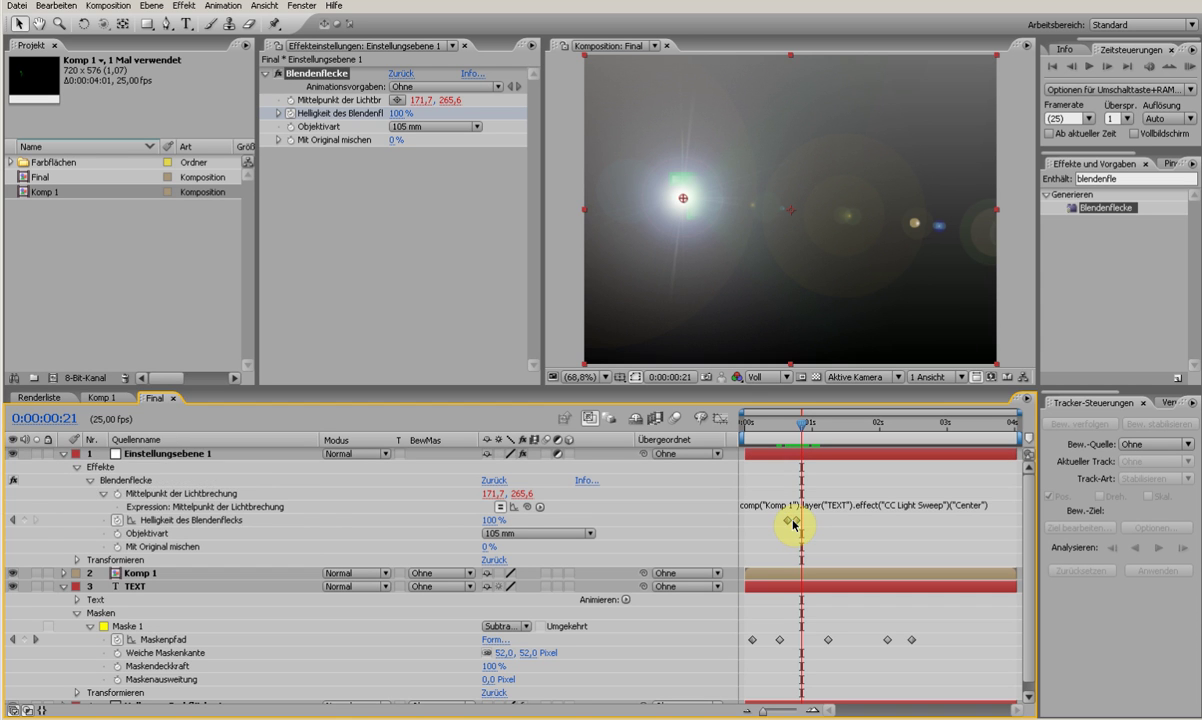
{"action": "left_click", "coordinate": [788, 521]}
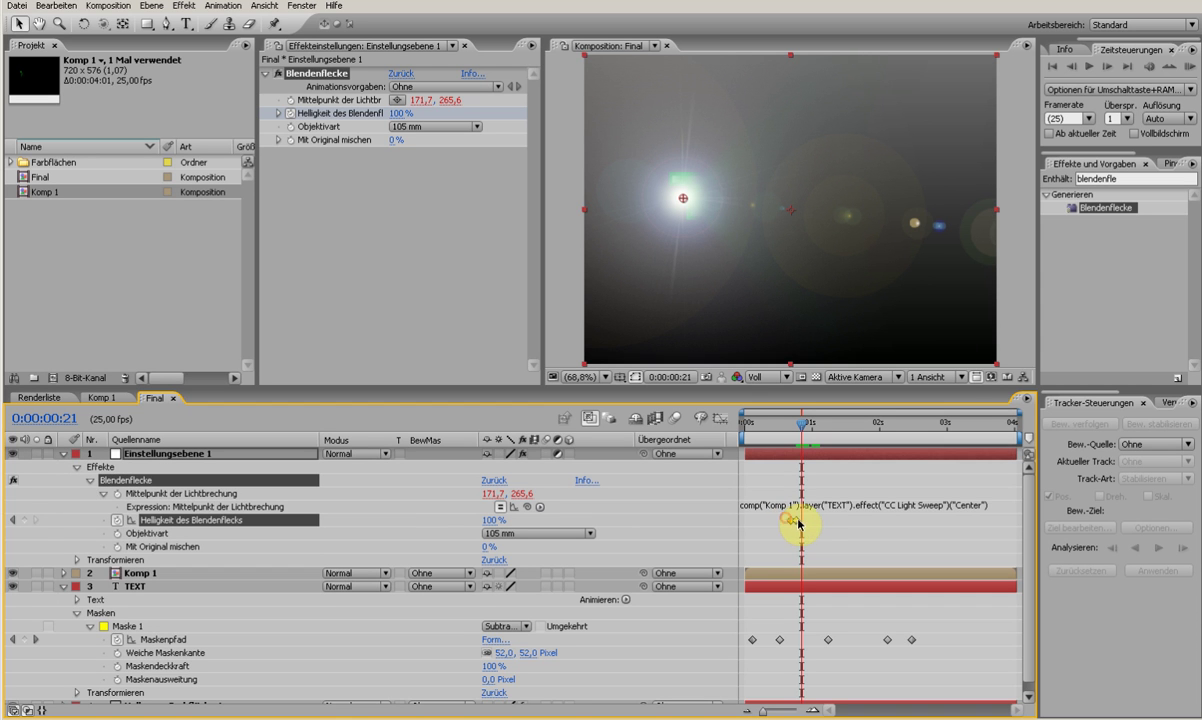
{"action": "left_click", "coordinate": [793, 428]}
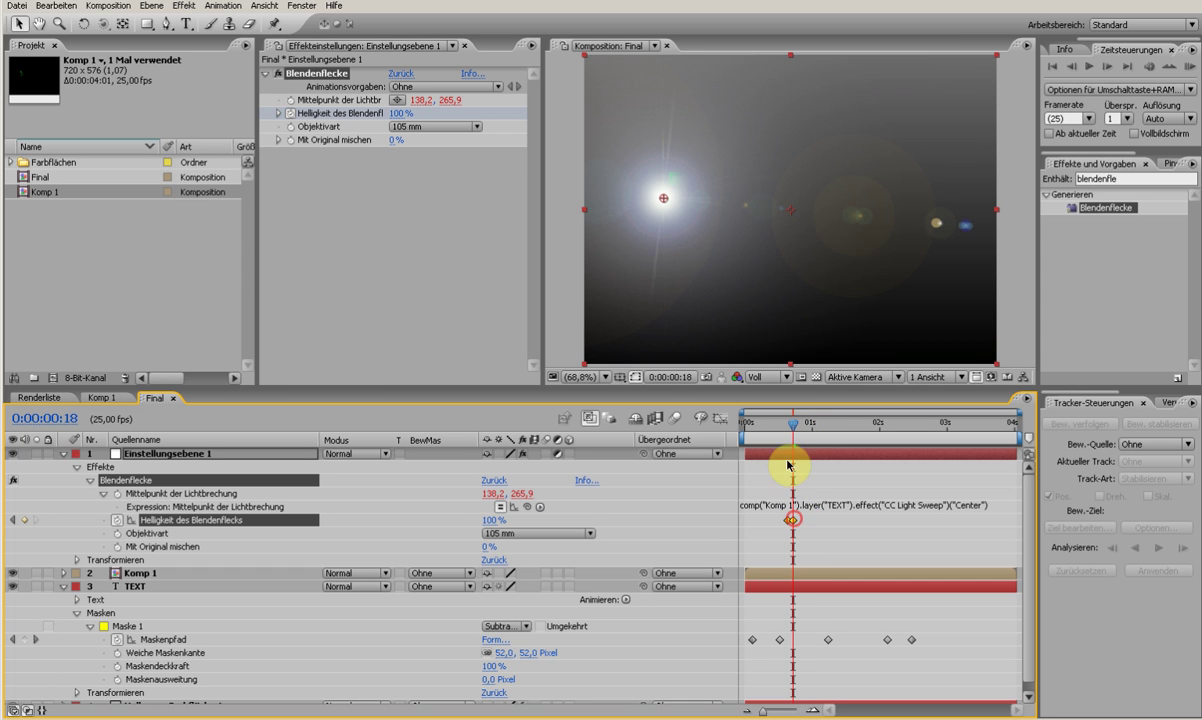
Place a 0% fade-out brightness keyframe at 0:00:02:06, apply Easy Ease, and preview
{"action": "left_click", "coordinate": [802, 430]}
{"action": "left_click_drag", "start_coordinate": [802, 430], "coordinate": [898, 438]}
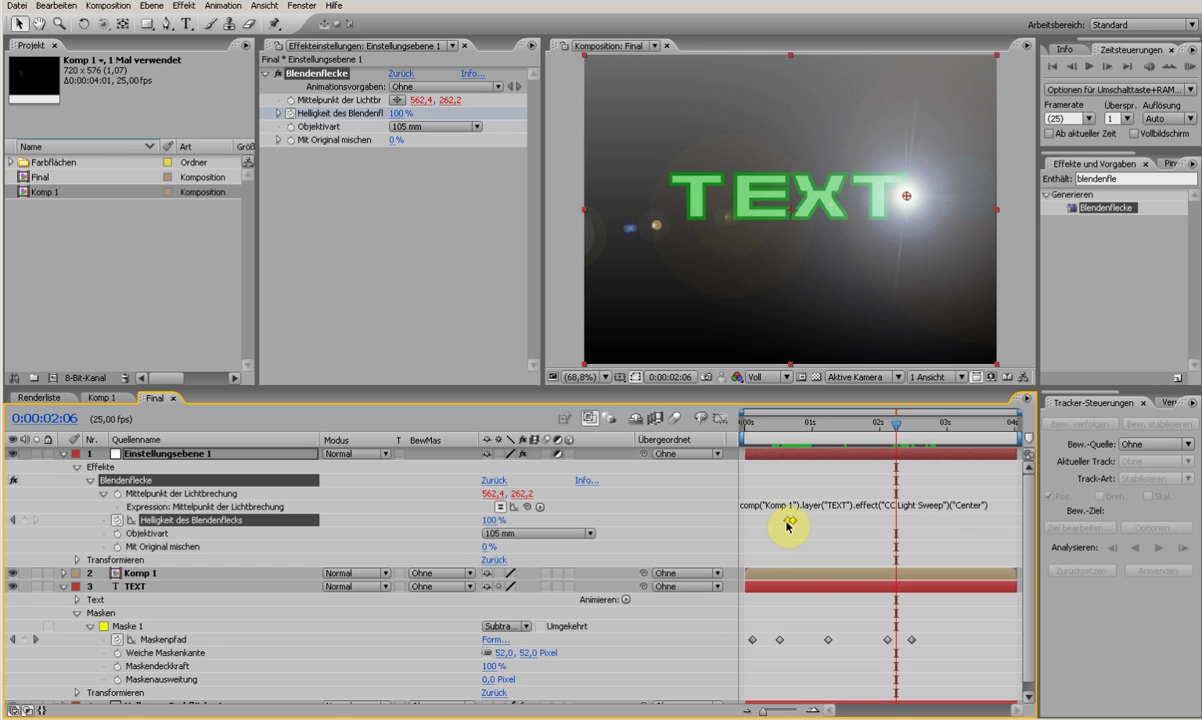
{"action": "left_click_drag", "start_coordinate": [788, 521], "coordinate": [898, 521]}
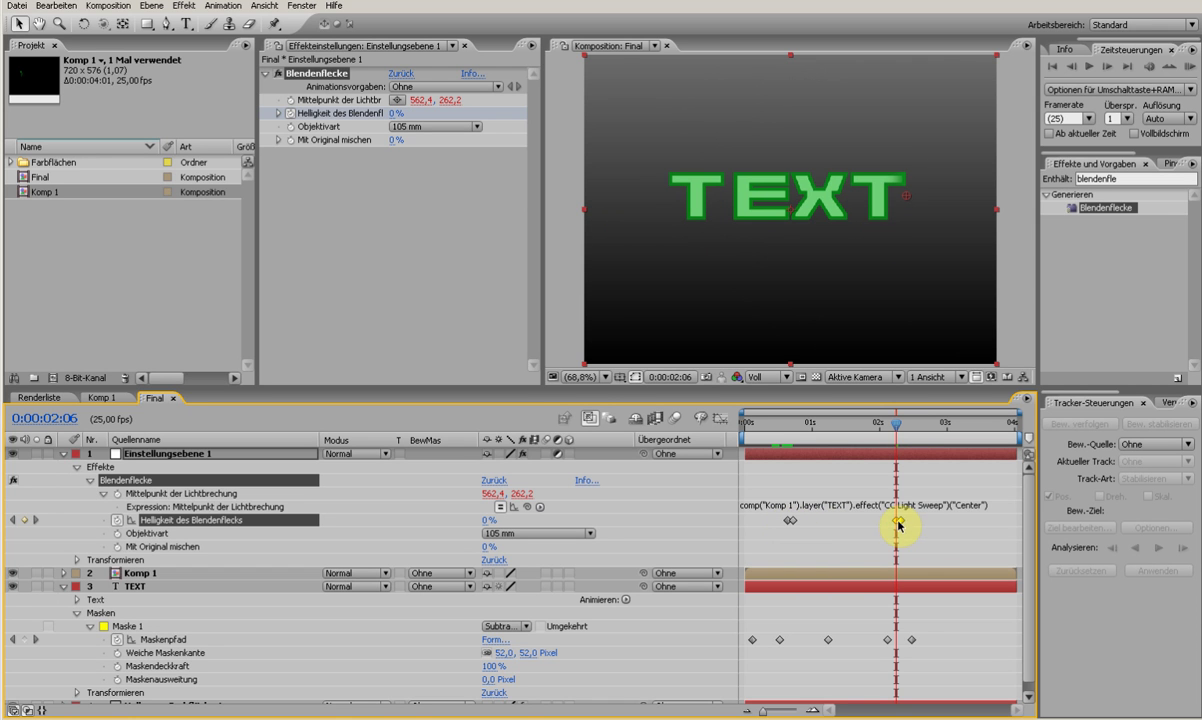
{"action": "right_click", "coordinate": [898, 521]}
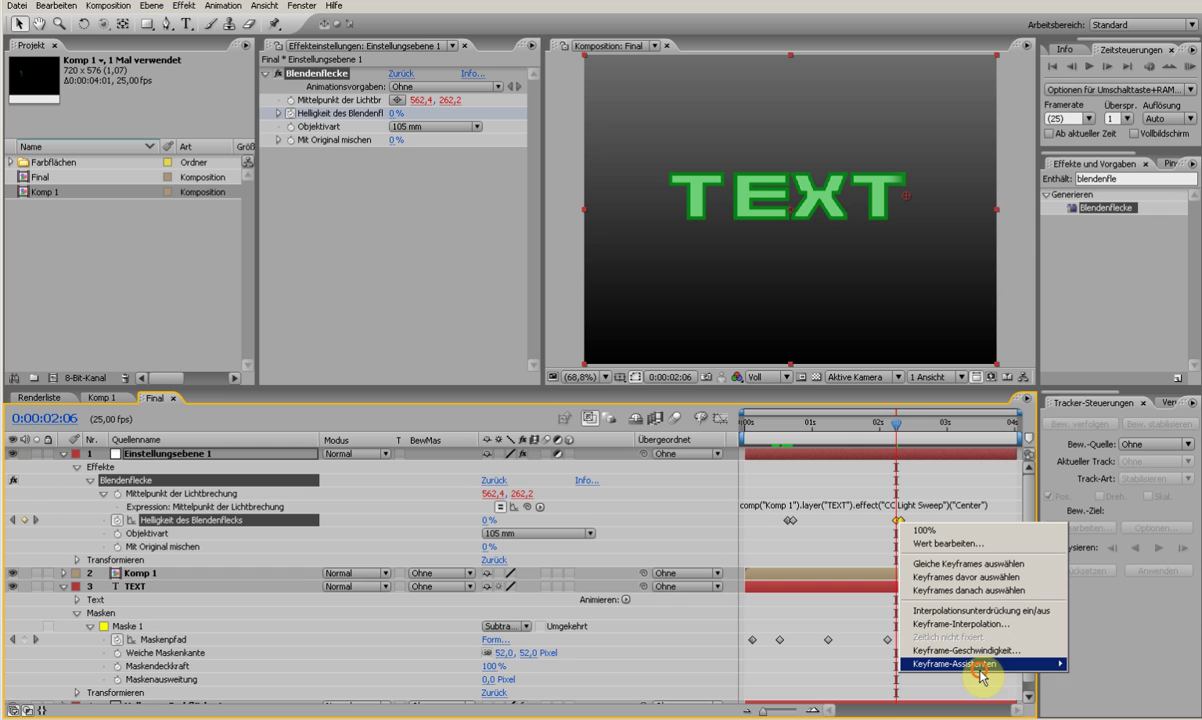
{"action": "mouse_move", "coordinate": [980, 676]}
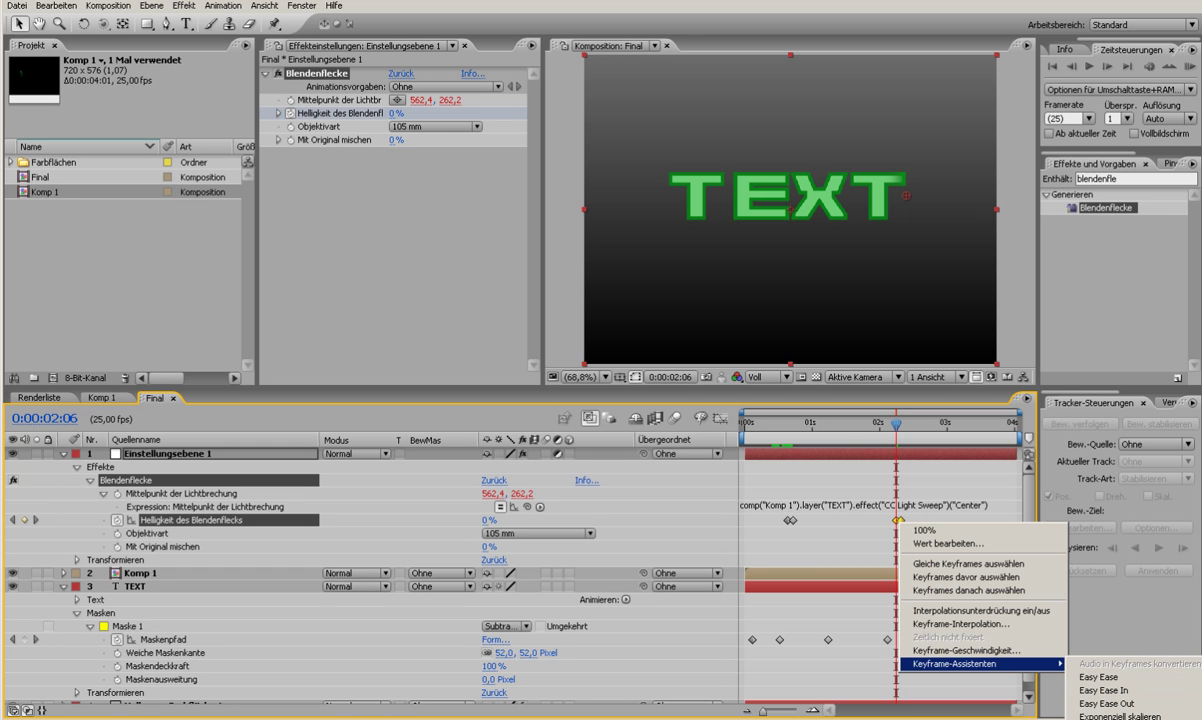
{"action": "left_click", "coordinate": [1098, 677]}
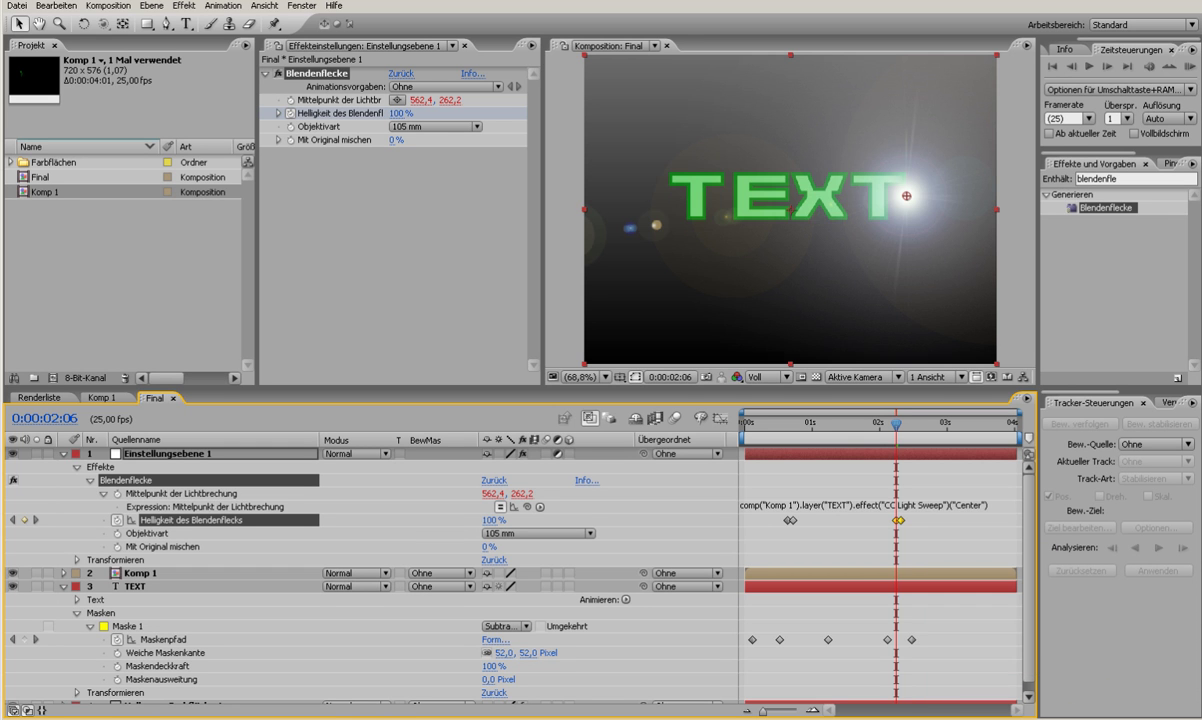
{"action": "left_click", "coordinate": [894, 426]}
{"action": "left_click", "coordinate": [1189, 66]}
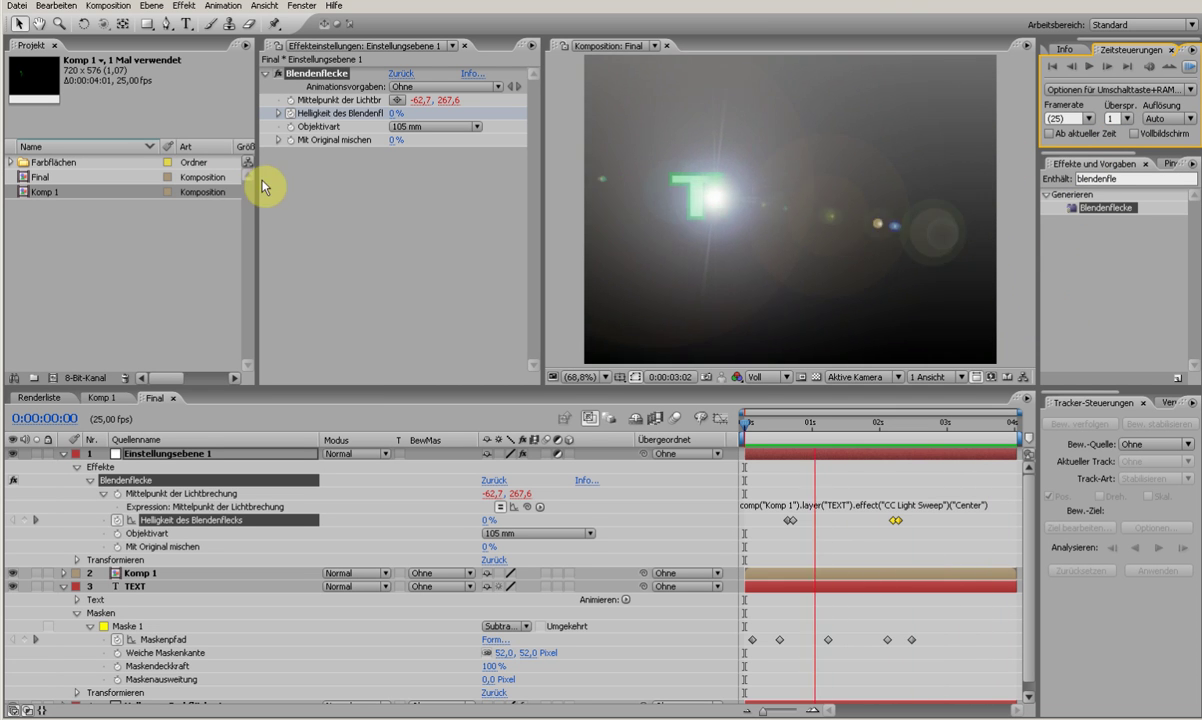
Search 'leuchte' and drag the Leuchten glow effect onto the TEXT layer
{"action": "left_click", "coordinate": [307, 193]}
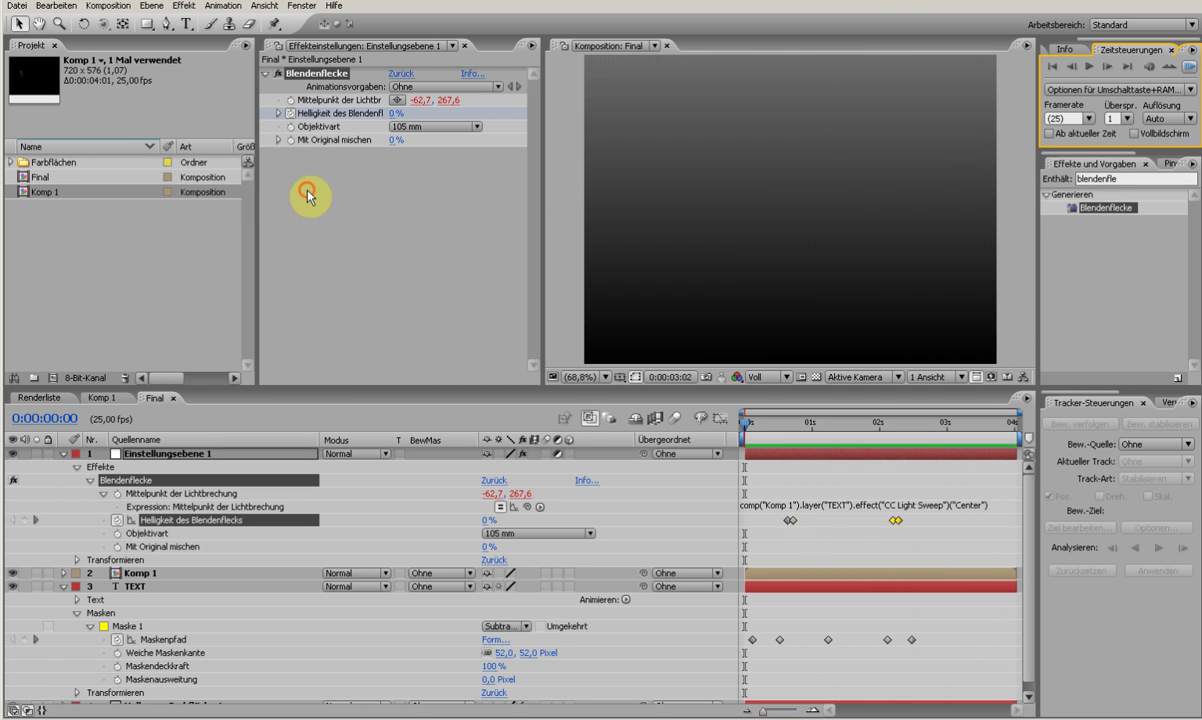
{"action": "left_click", "coordinate": [139, 591]}
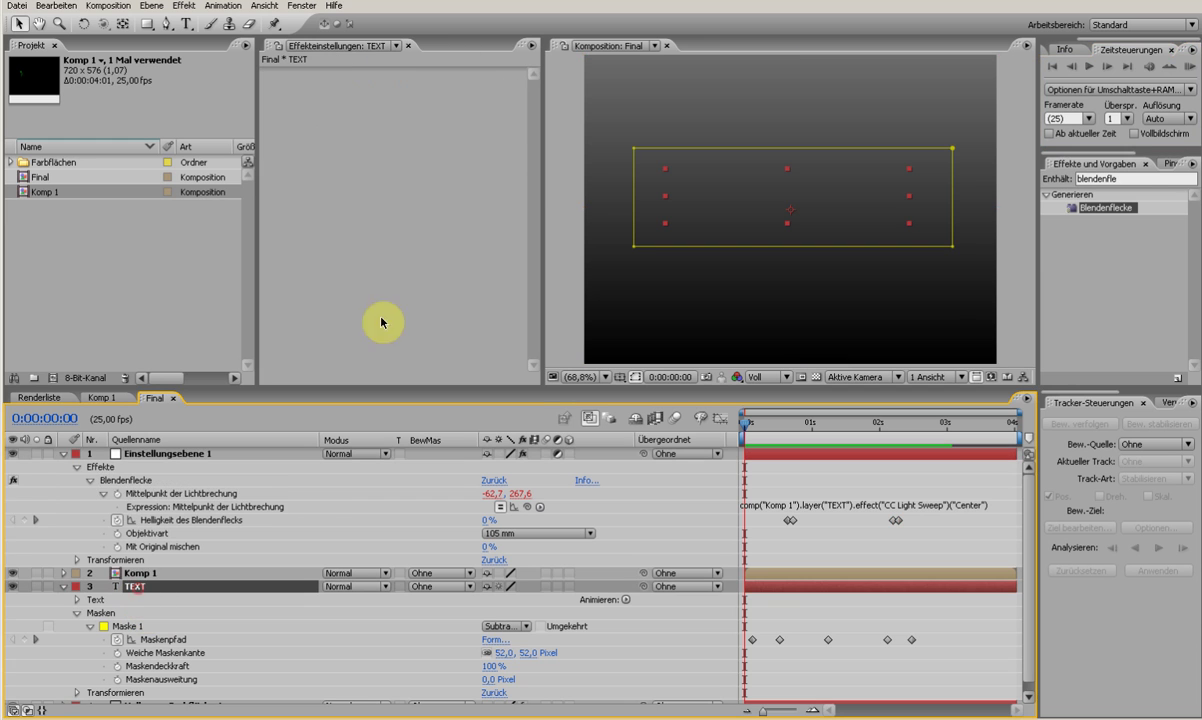
{"action": "left_click", "coordinate": [1112, 180]}
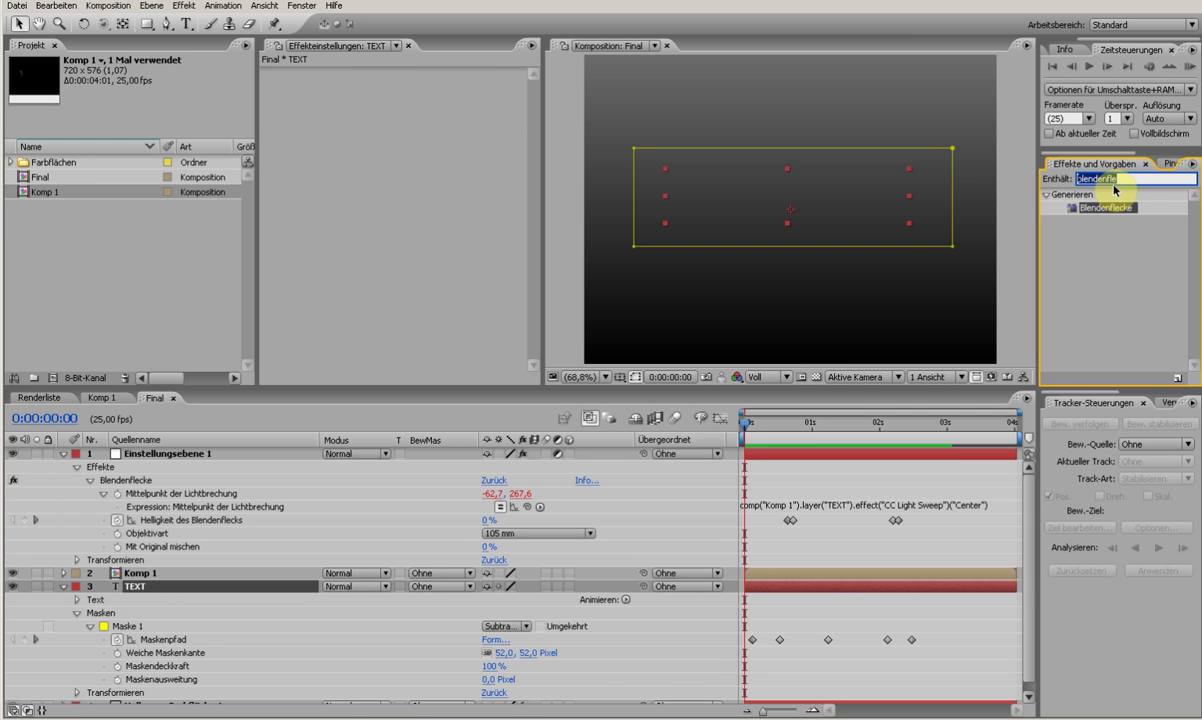
{"action": "type", "text": "leuch"}
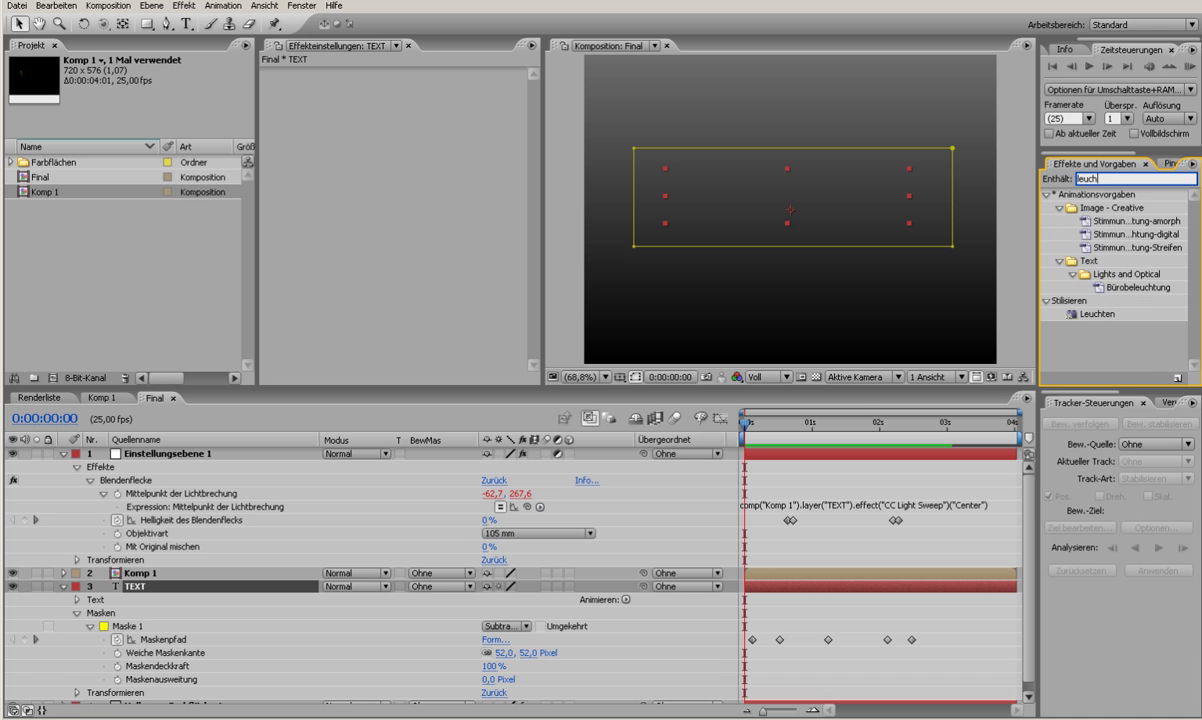
{"action": "type", "text": "te"}
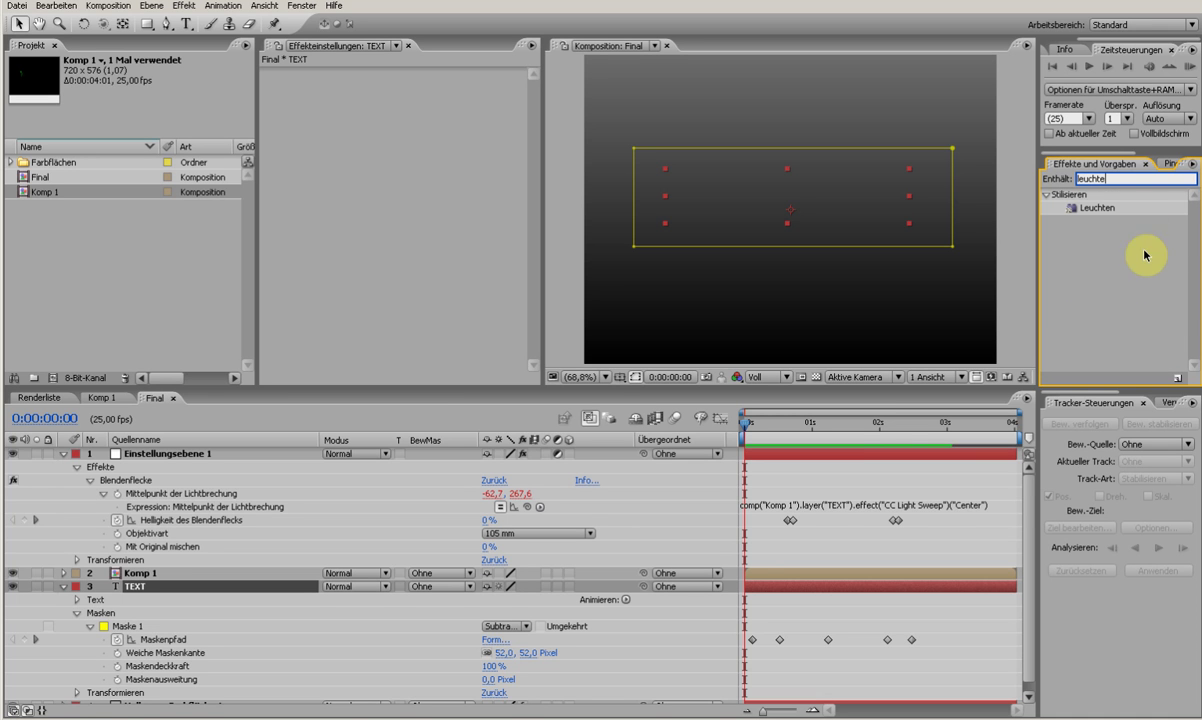
{"action": "left_click", "coordinate": [1093, 214]}
{"action": "left_click_drag", "start_coordinate": [1093, 212], "coordinate": [886, 586]}
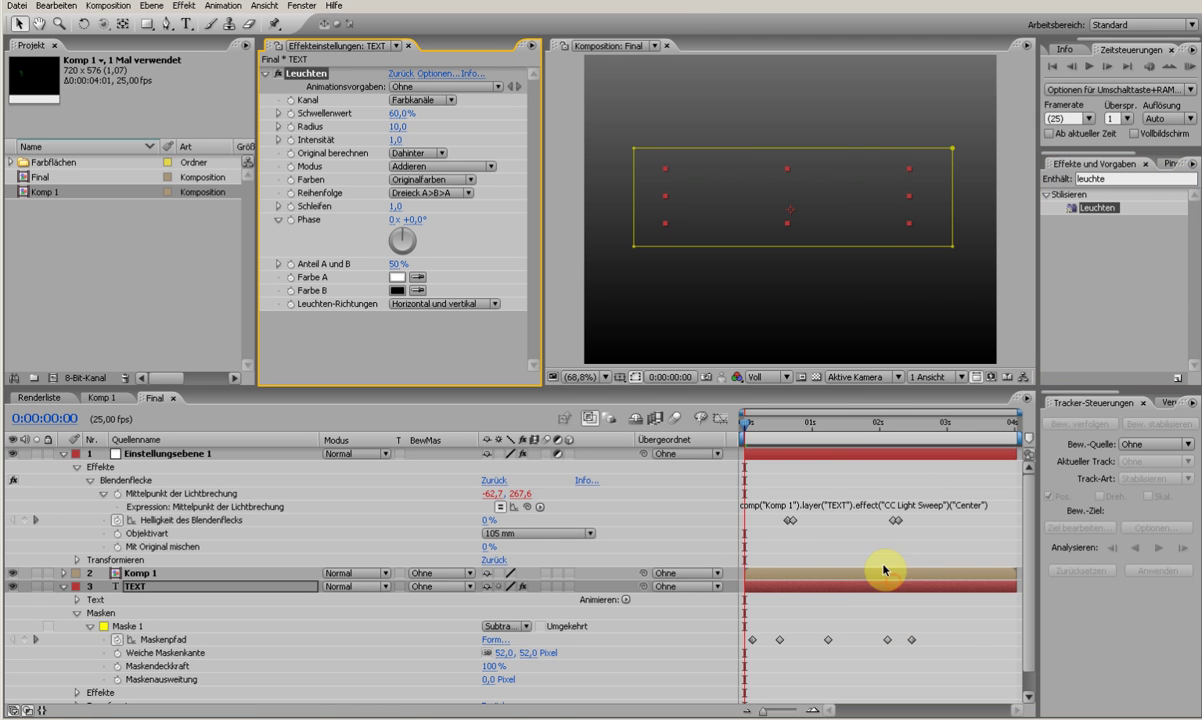
Set the Leuchten glow to Alphakanal, radius 50,0 and intensity 0,2, then preview
{"action": "left_click", "coordinate": [841, 424]}
{"action": "left_click_drag", "start_coordinate": [843, 431], "coordinate": [846, 430]}
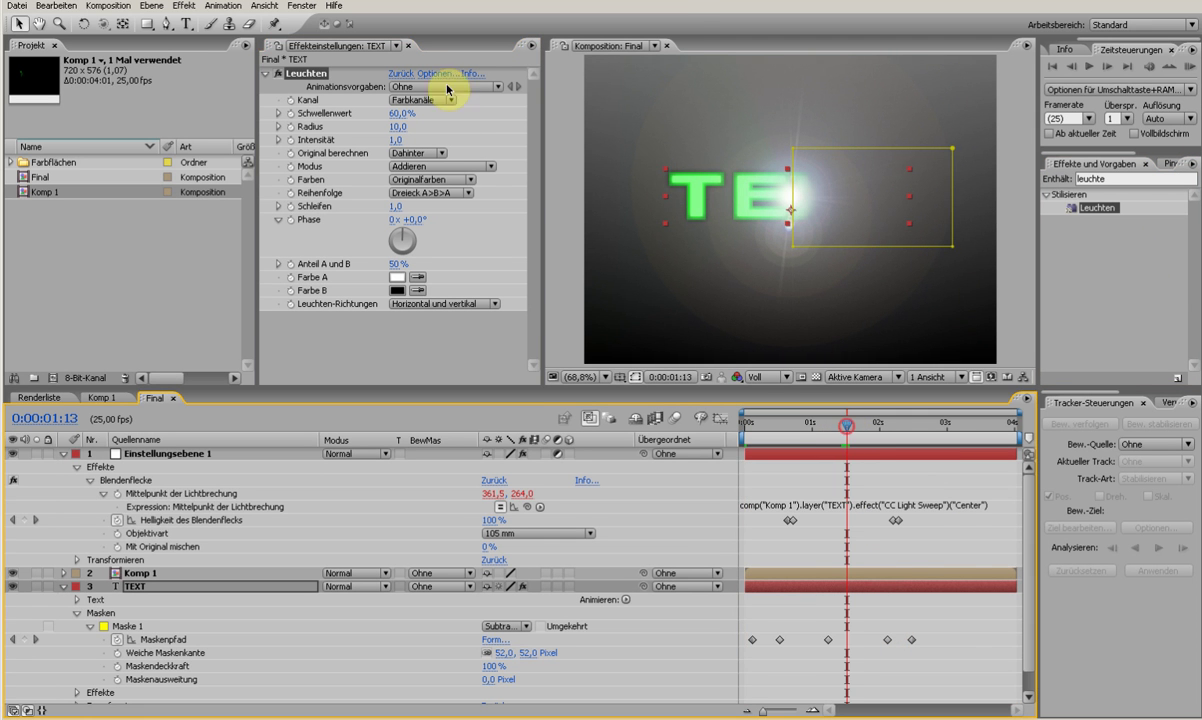
{"action": "left_click", "coordinate": [414, 100]}
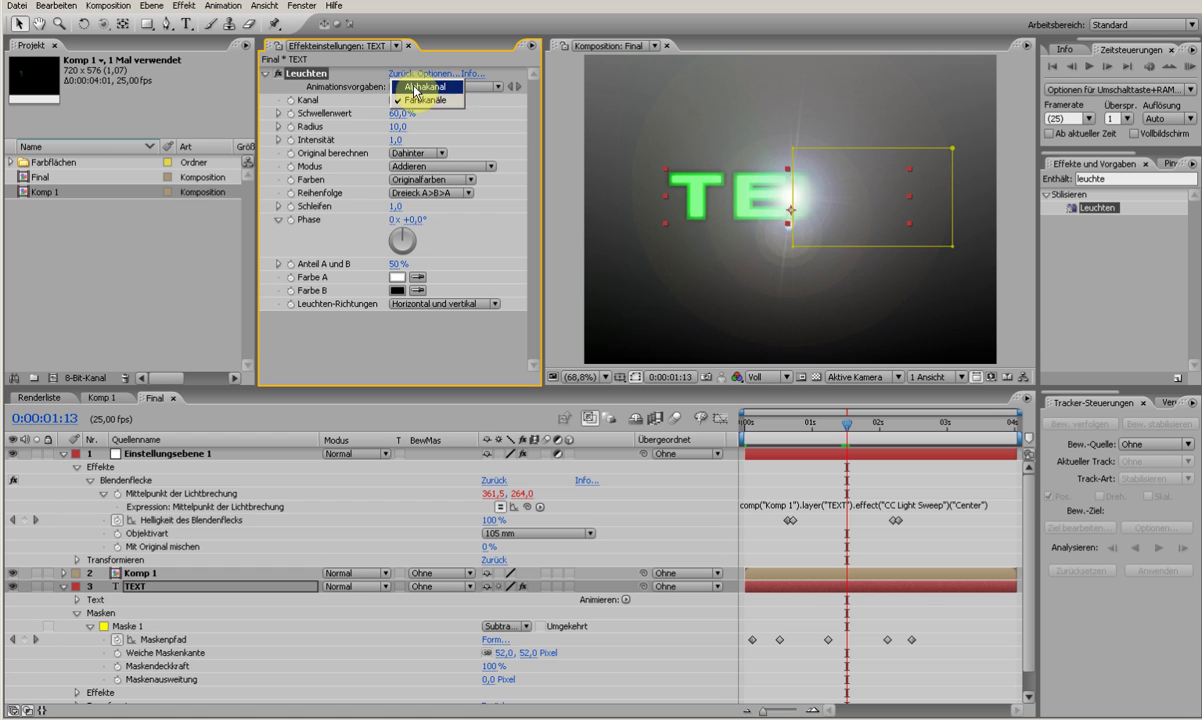
{"action": "left_click", "coordinate": [416, 87]}
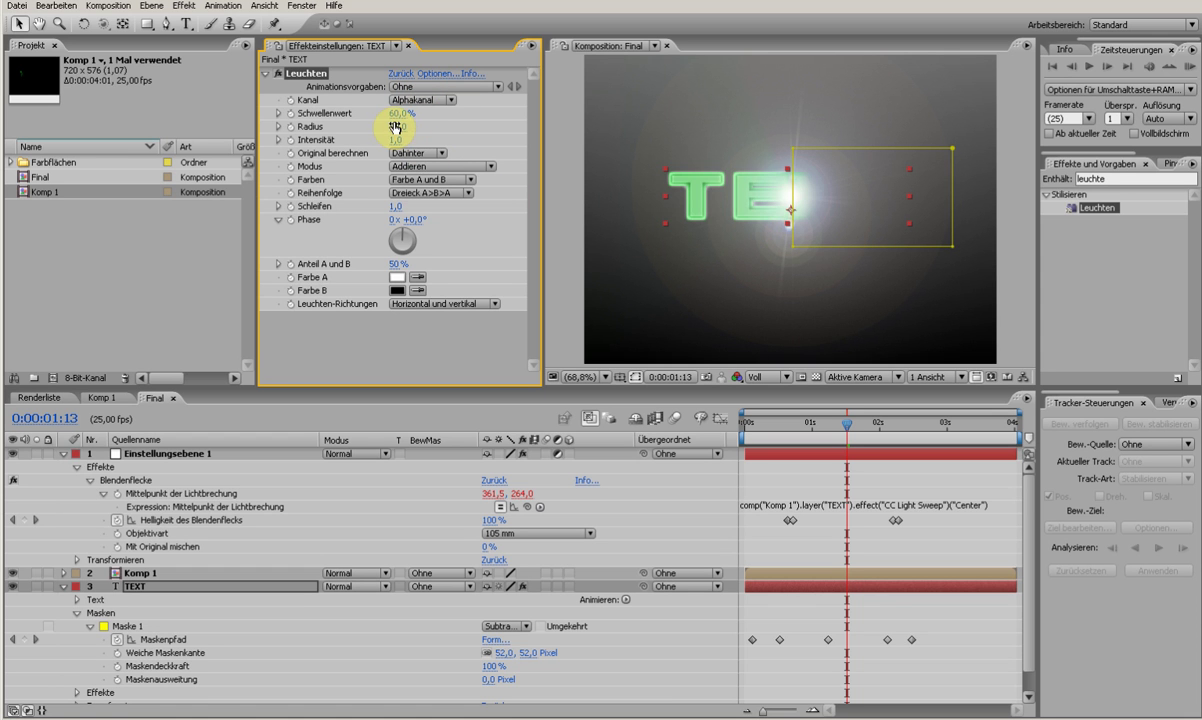
{"action": "left_click_drag", "start_coordinate": [396, 127], "coordinate": [425, 124]}
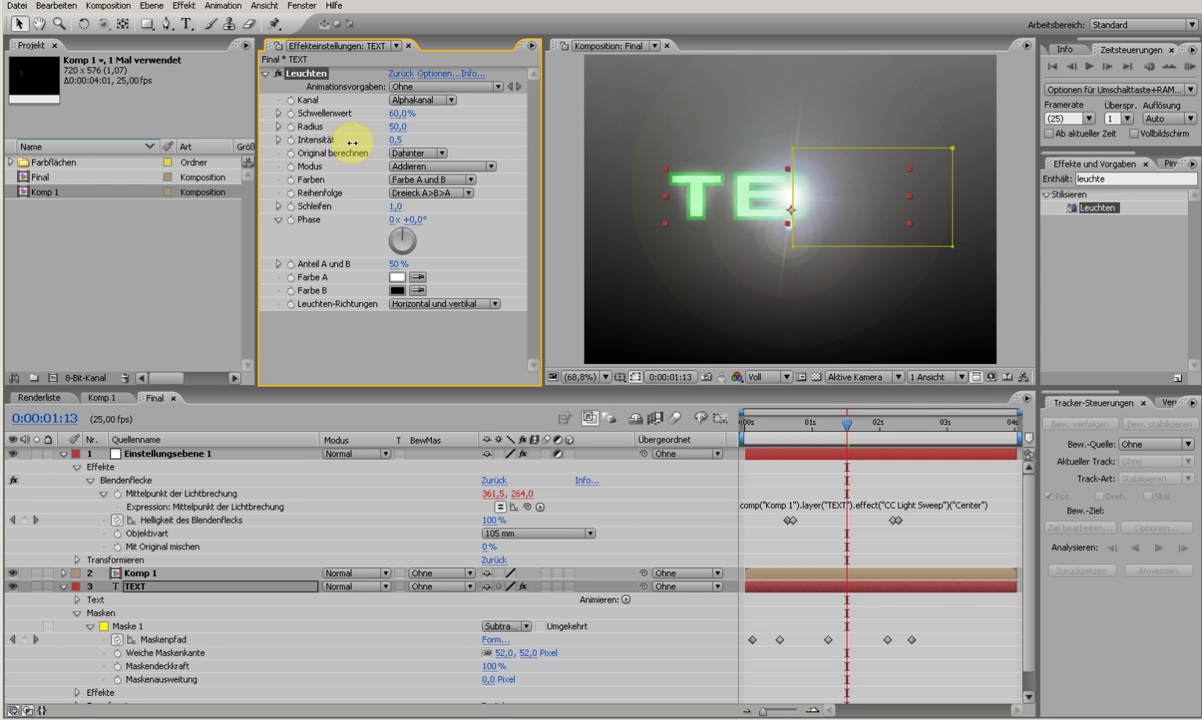
{"action": "left_click_drag", "start_coordinate": [338, 141], "coordinate": [636, 147]}
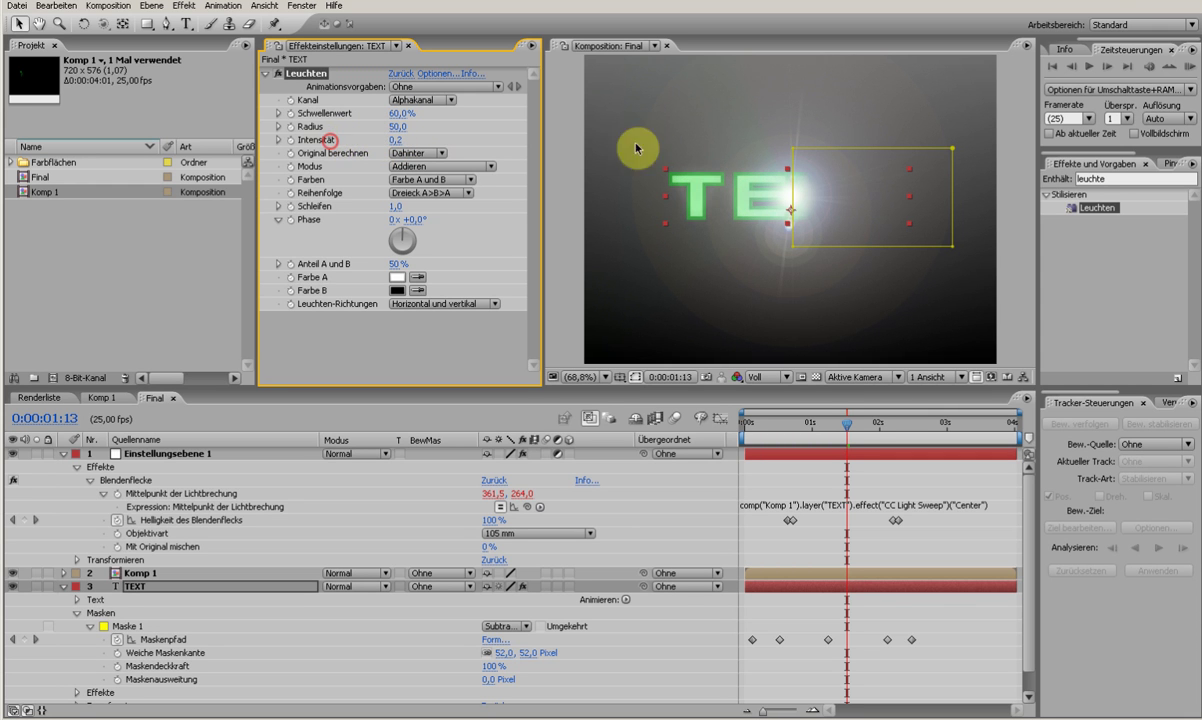
{"action": "left_click", "coordinate": [1192, 67]}
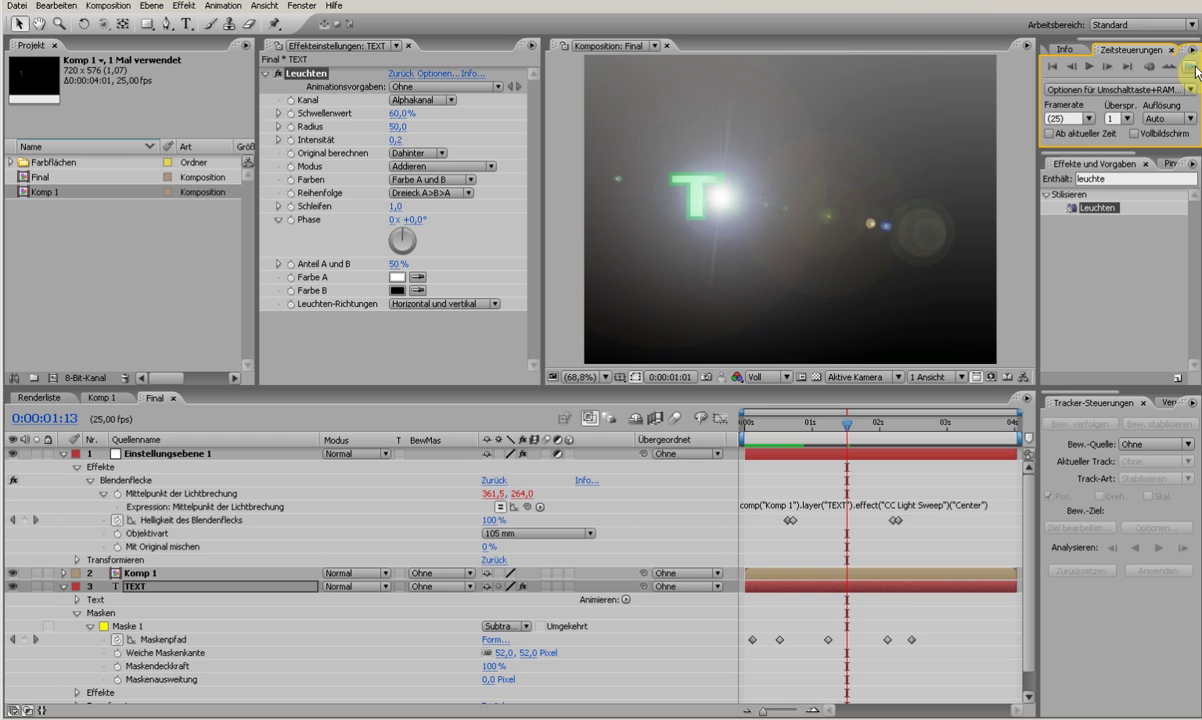